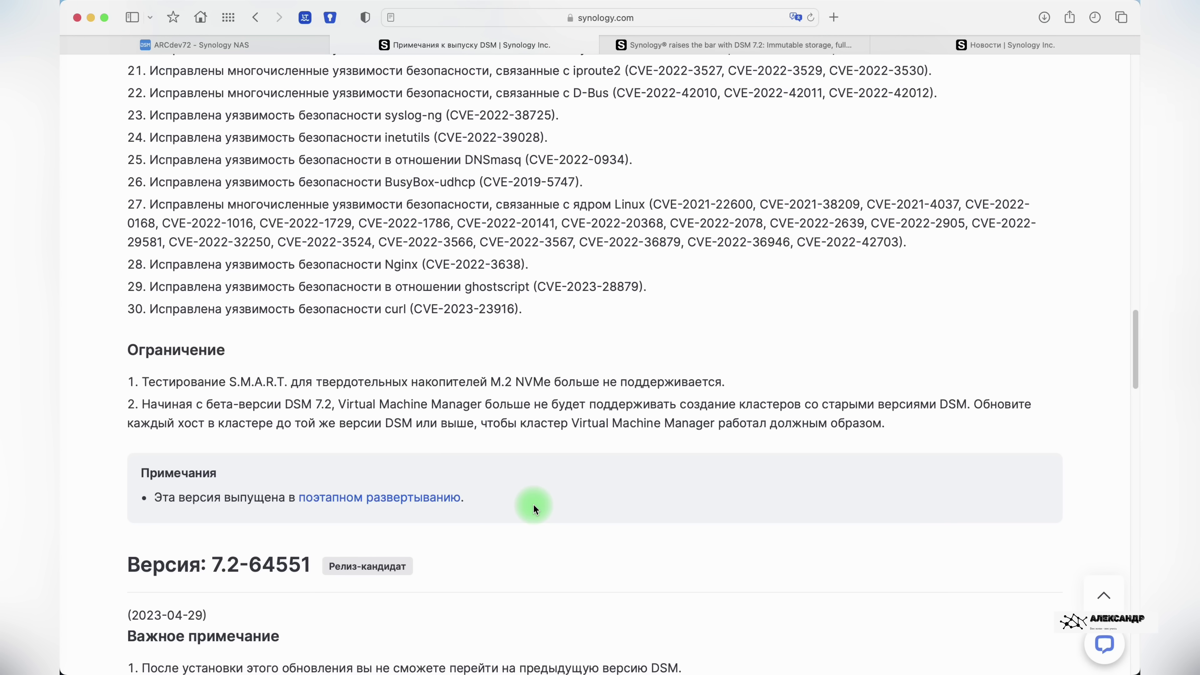
- Return to the start of the DSM 7.2-64561 release notes and highlight important notes 2 and 3 about the NAS restart and drive logs
scroll(533, 503, up, 15)
scroll(538, 504, up, 10)
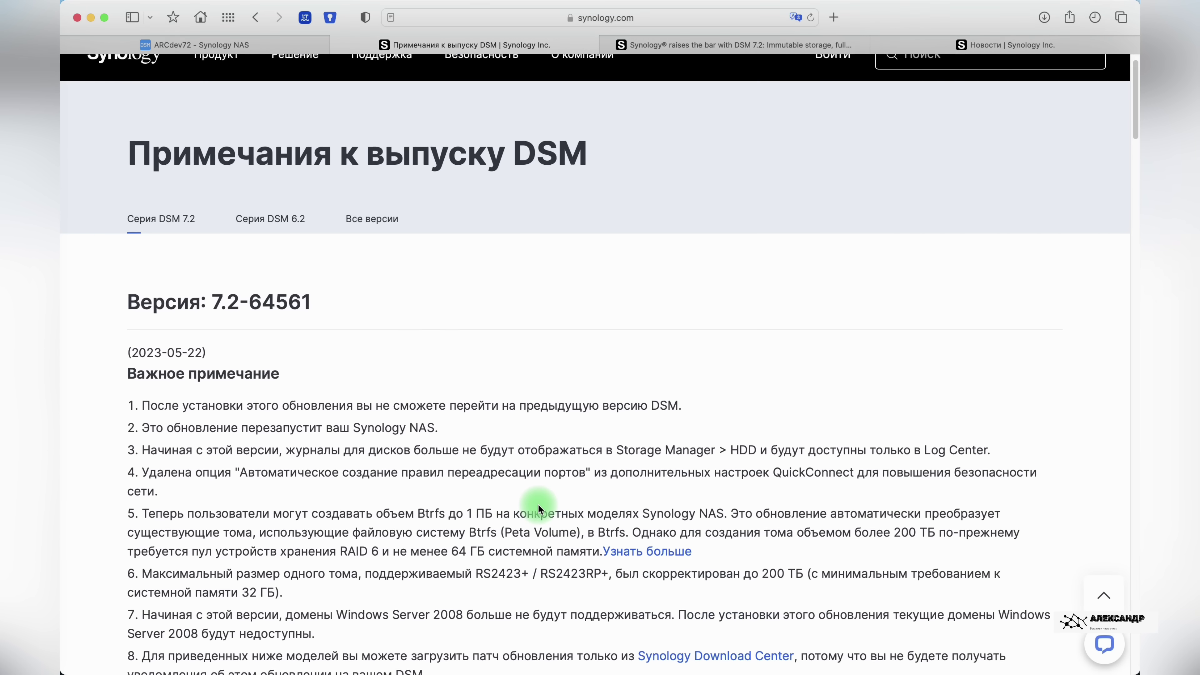
scroll(537, 503, down, 4)
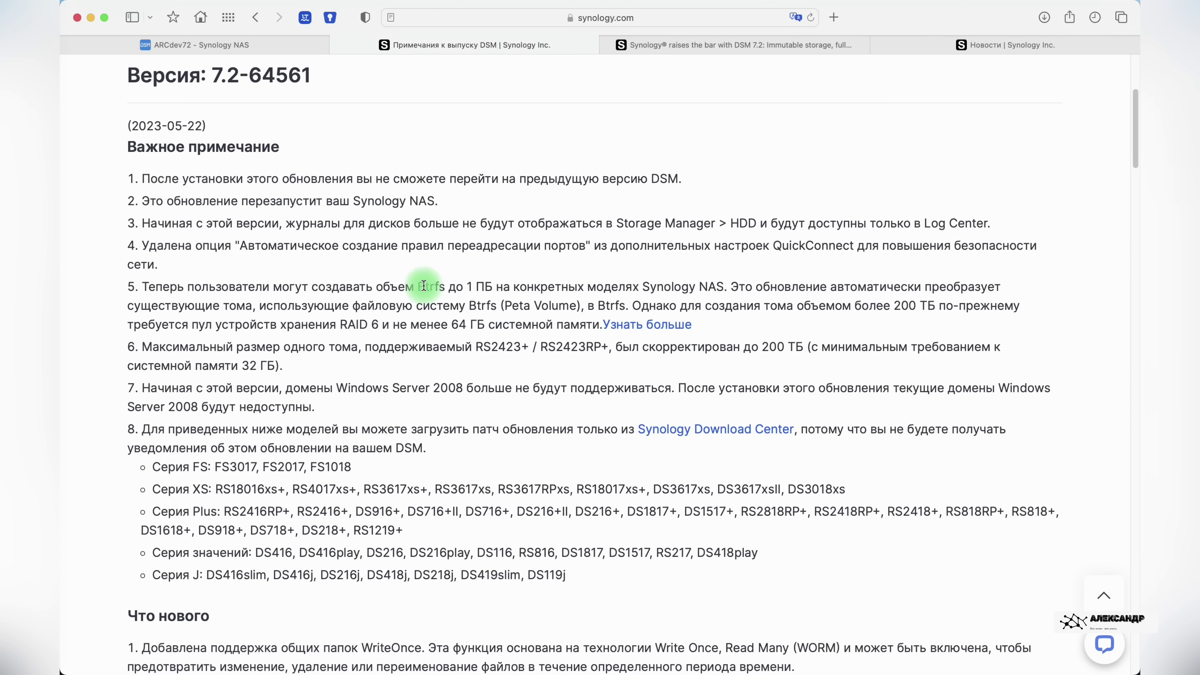
drag(188, 201, 443, 204)
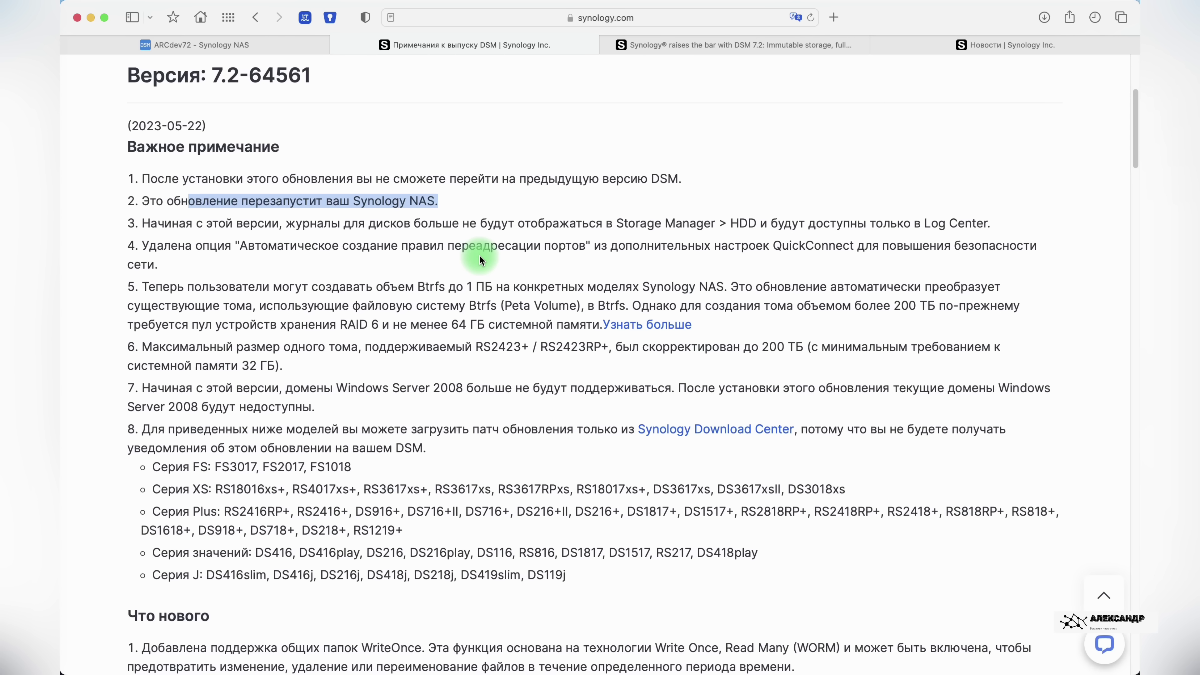
drag(331, 223, 726, 222)
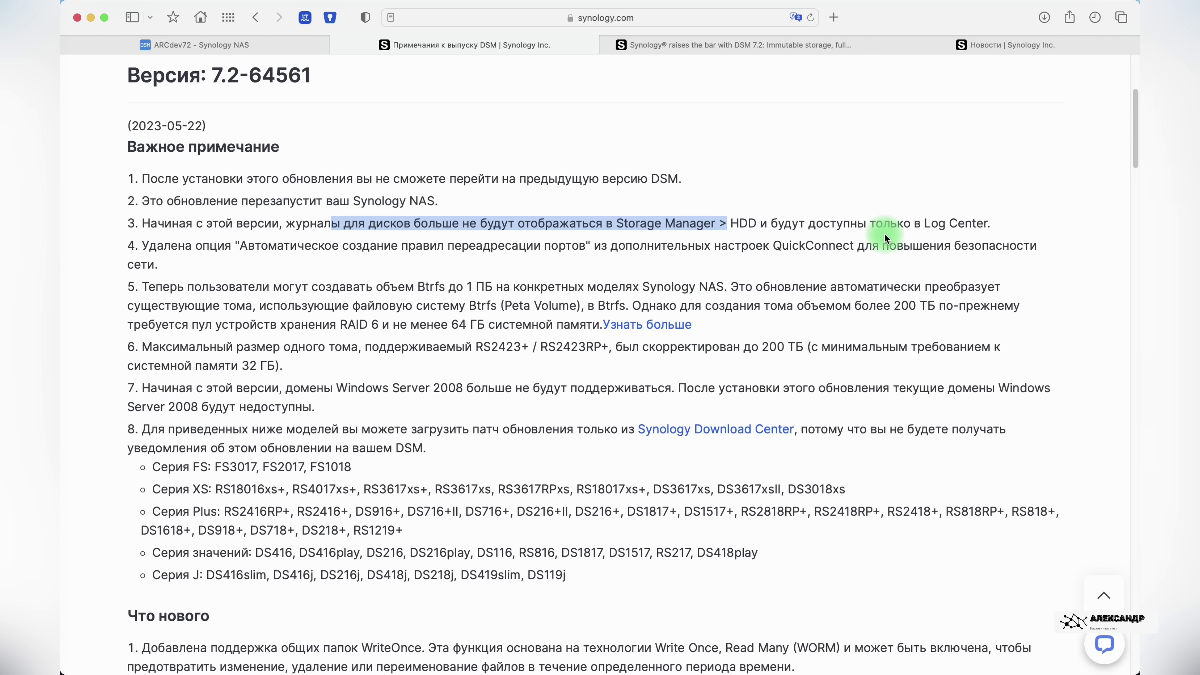
drag(929, 223, 994, 224)
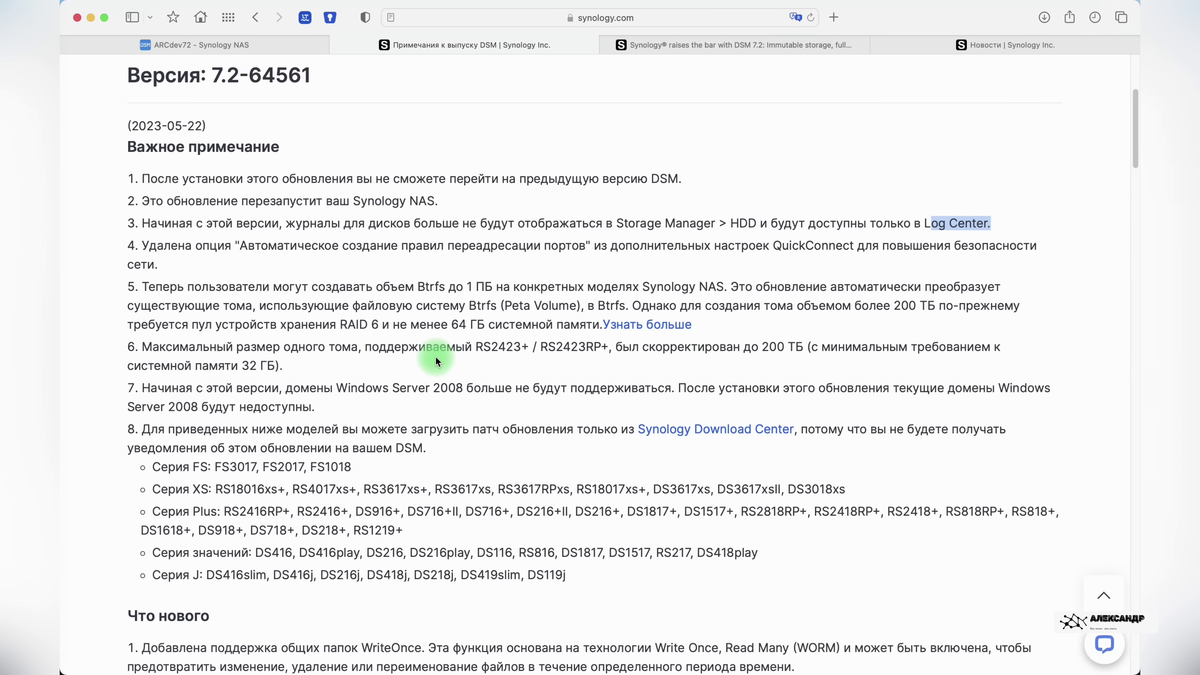
- Highlight the full text of important note 4 about the port forwarding option in QuickConnect's advanced settings
drag(190, 245, 270, 257)
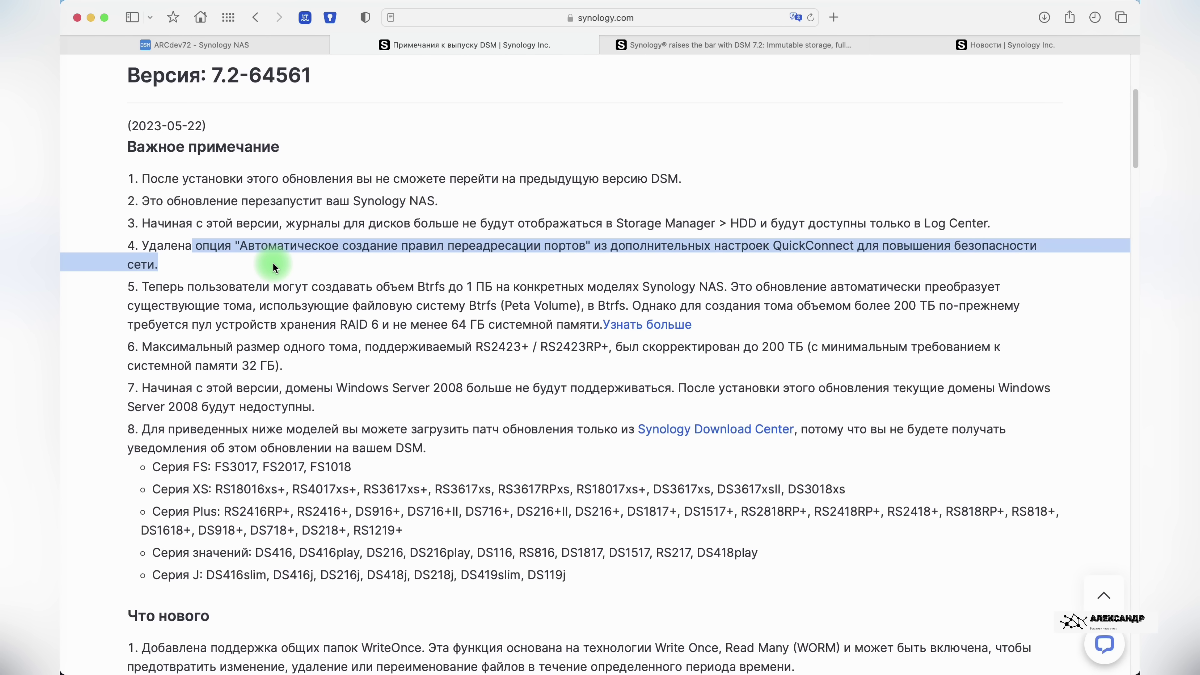
click(273, 262)
click(144, 245)
drag(144, 245, 221, 266)
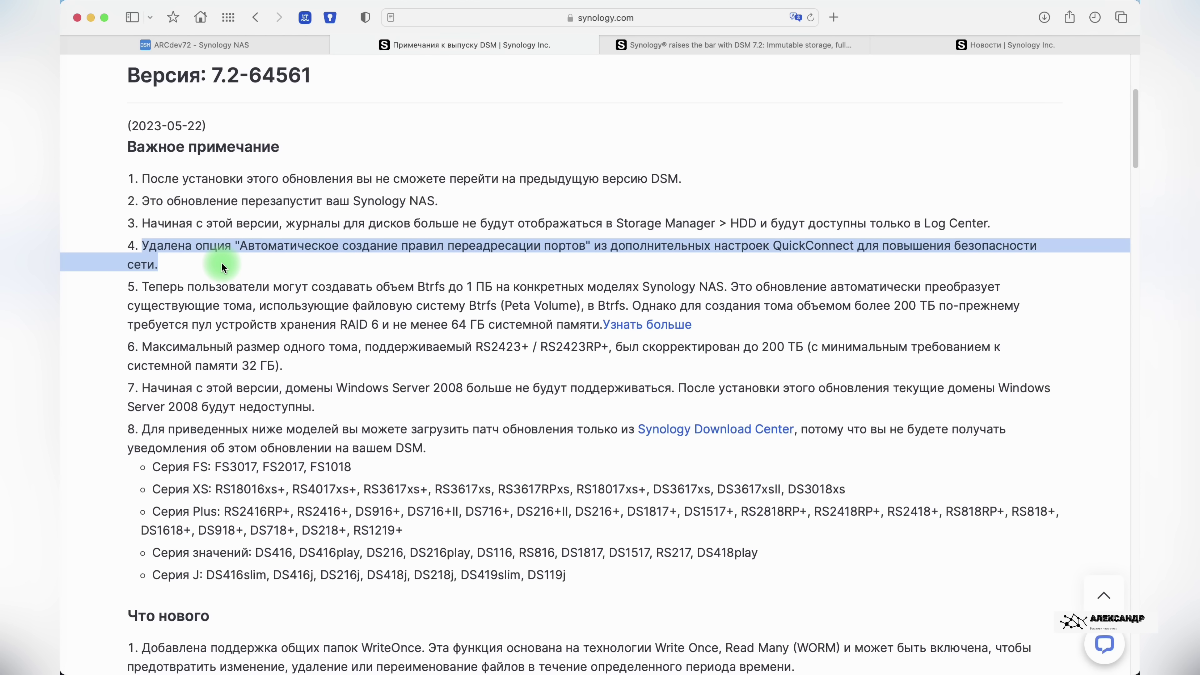
drag(373, 268, 422, 280)
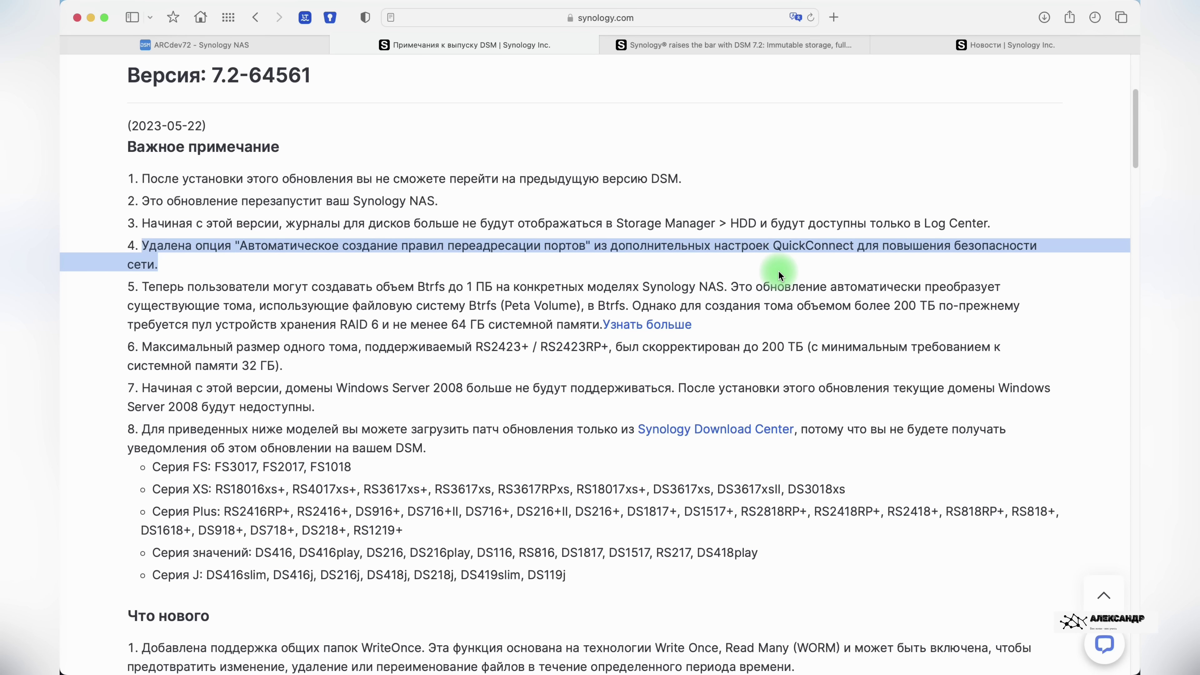
- Switch to the Synology NAS desktop and show the router configuration under external access in Control Panel
click(218, 45)
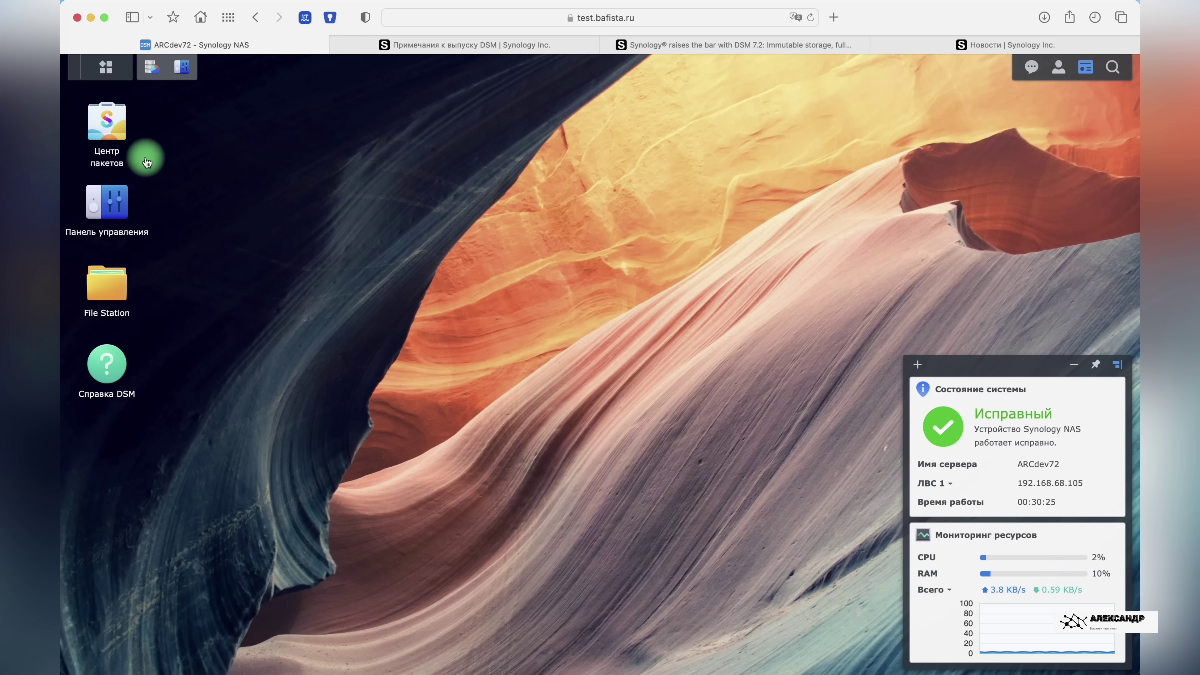
click(182, 71)
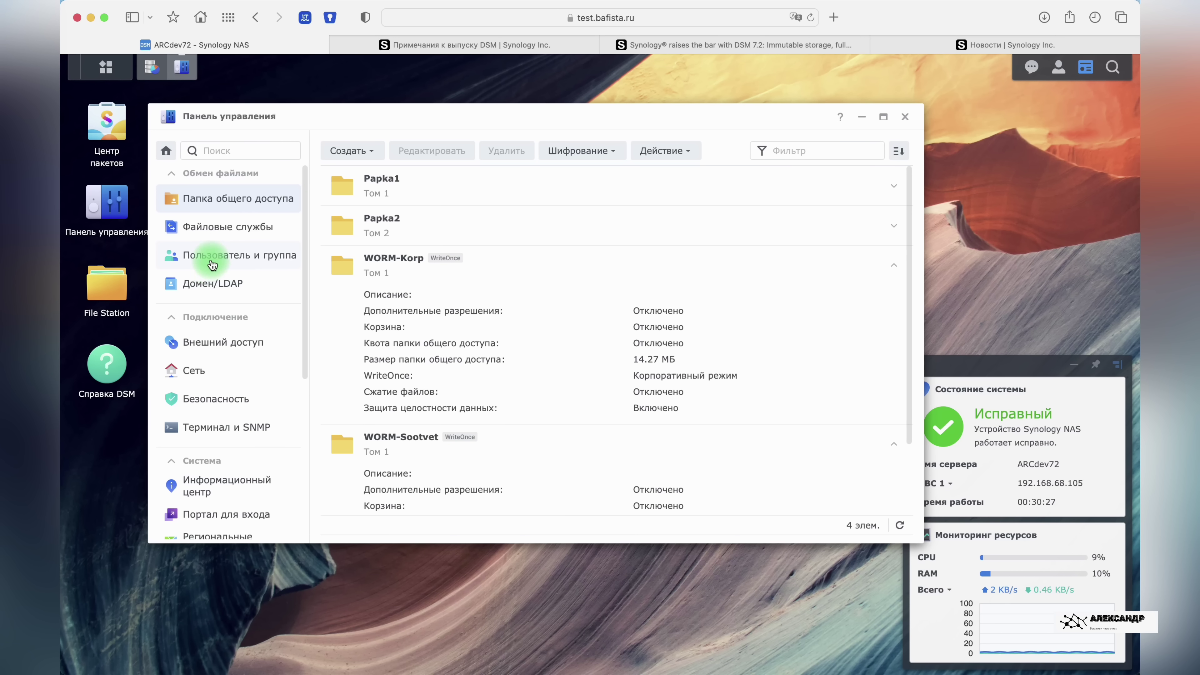
click(224, 372)
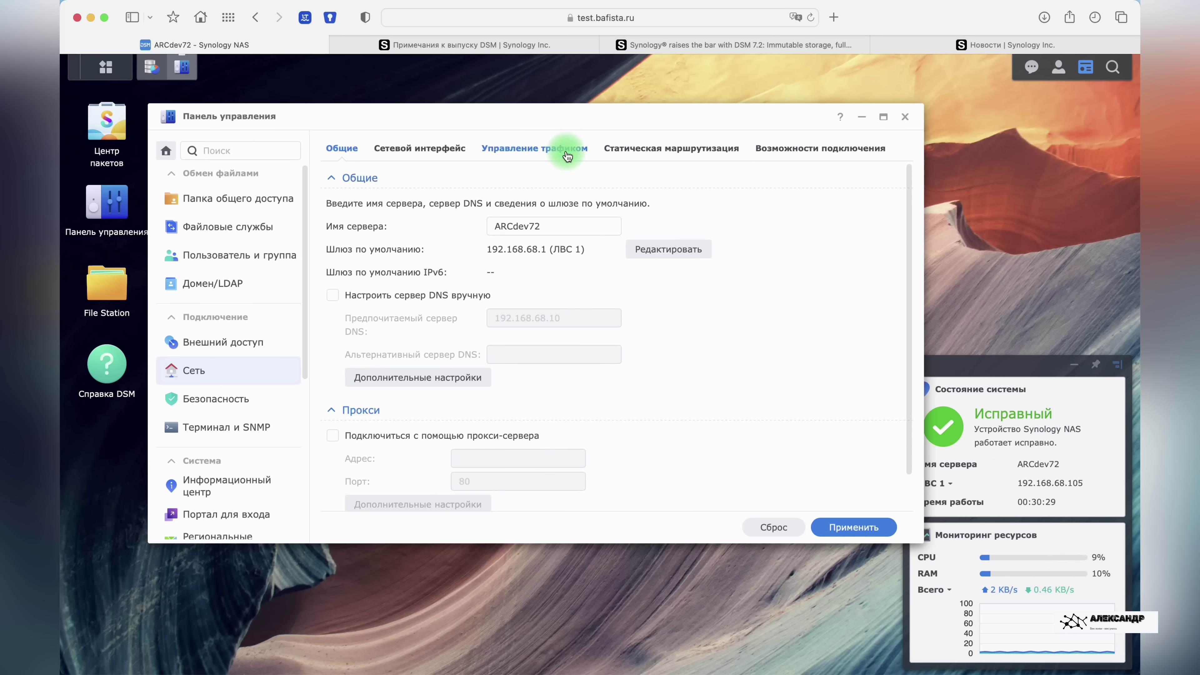
click(594, 153)
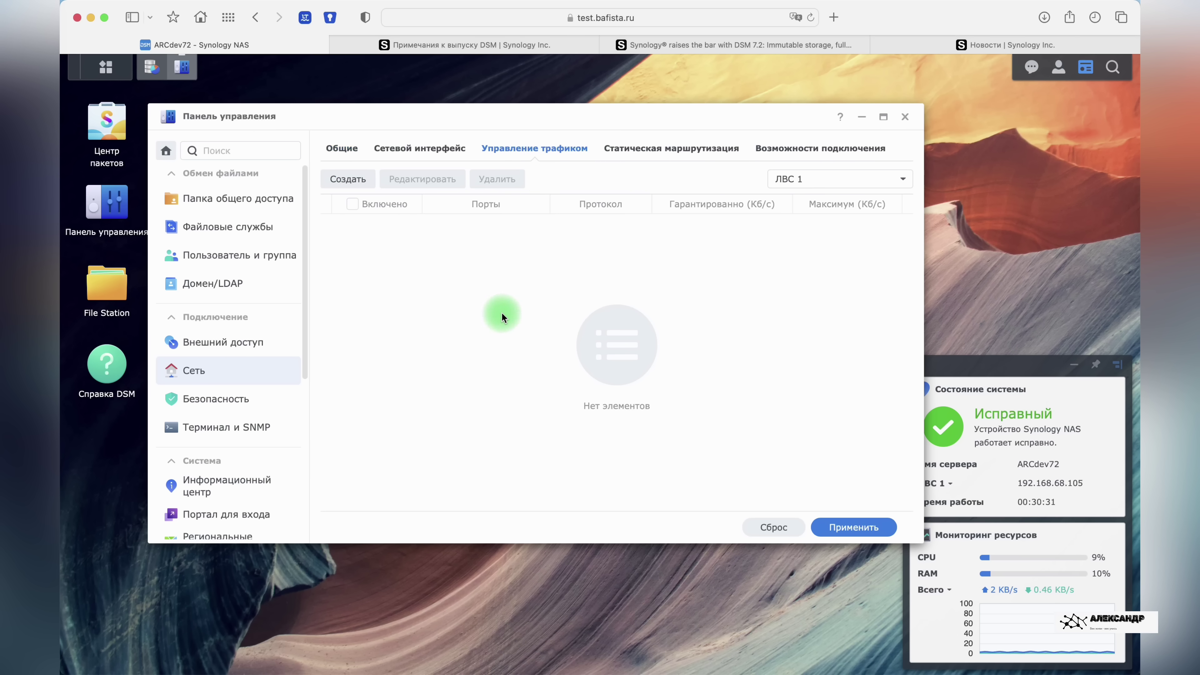
click(227, 341)
click(531, 149)
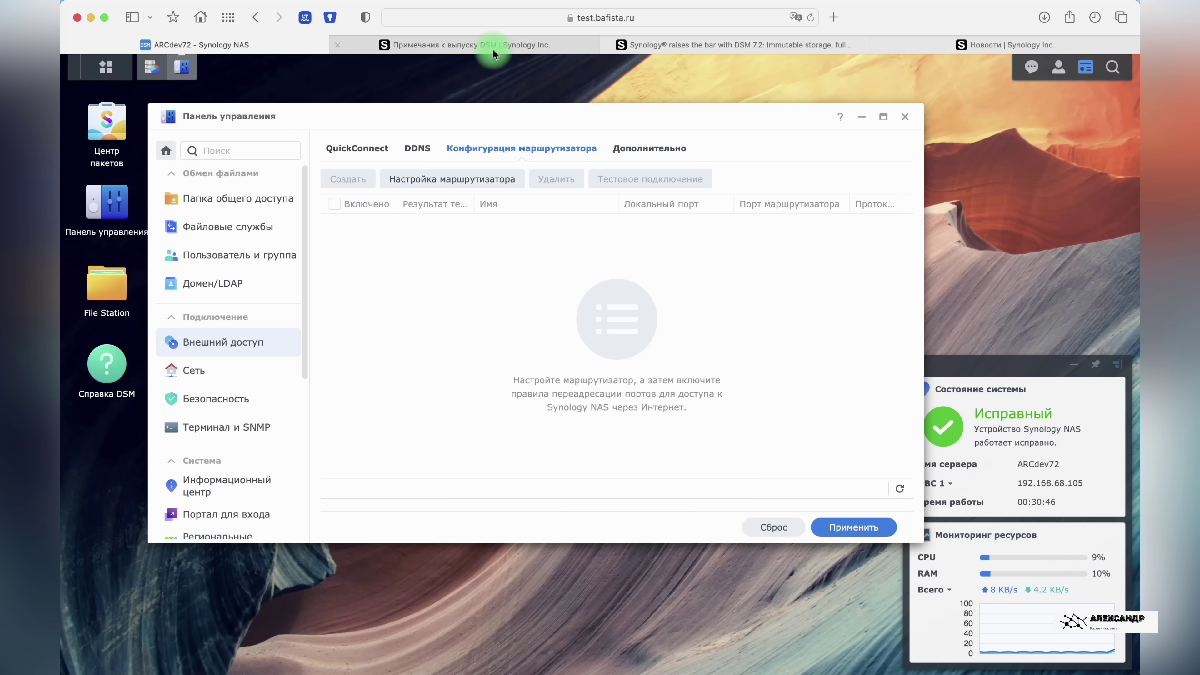
- Return to the release notes and highlight the port forwarding option's name in note 4, comparing it with the NAS router configuration
click(529, 43)
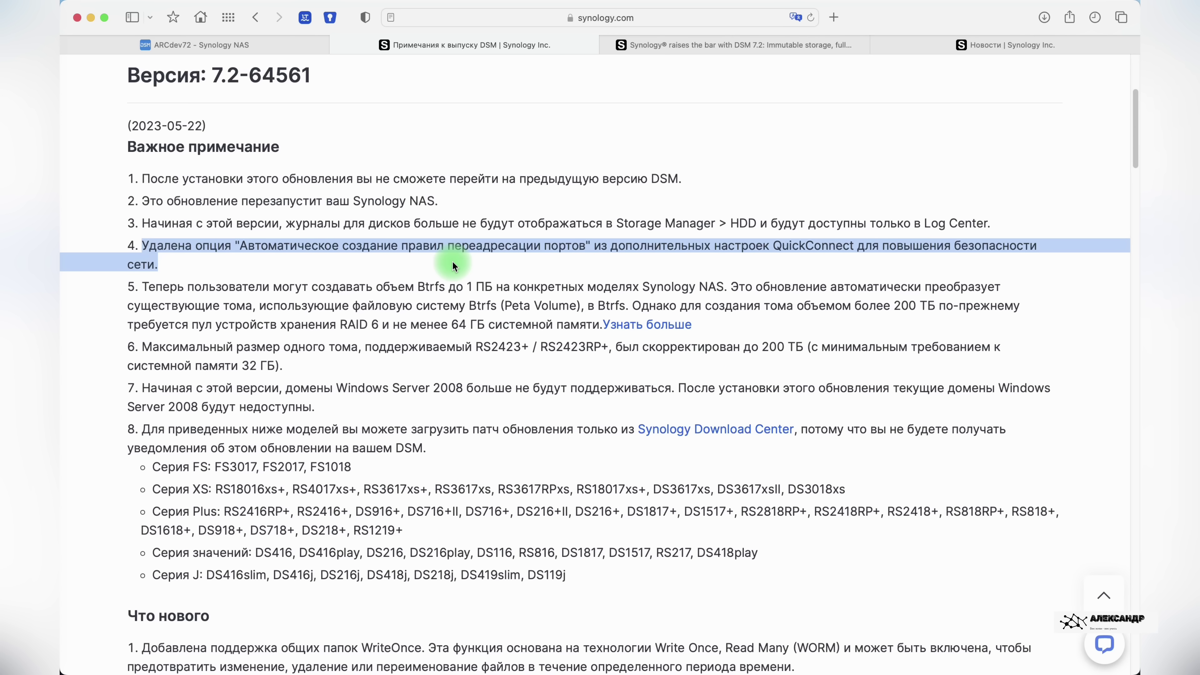
click(443, 274)
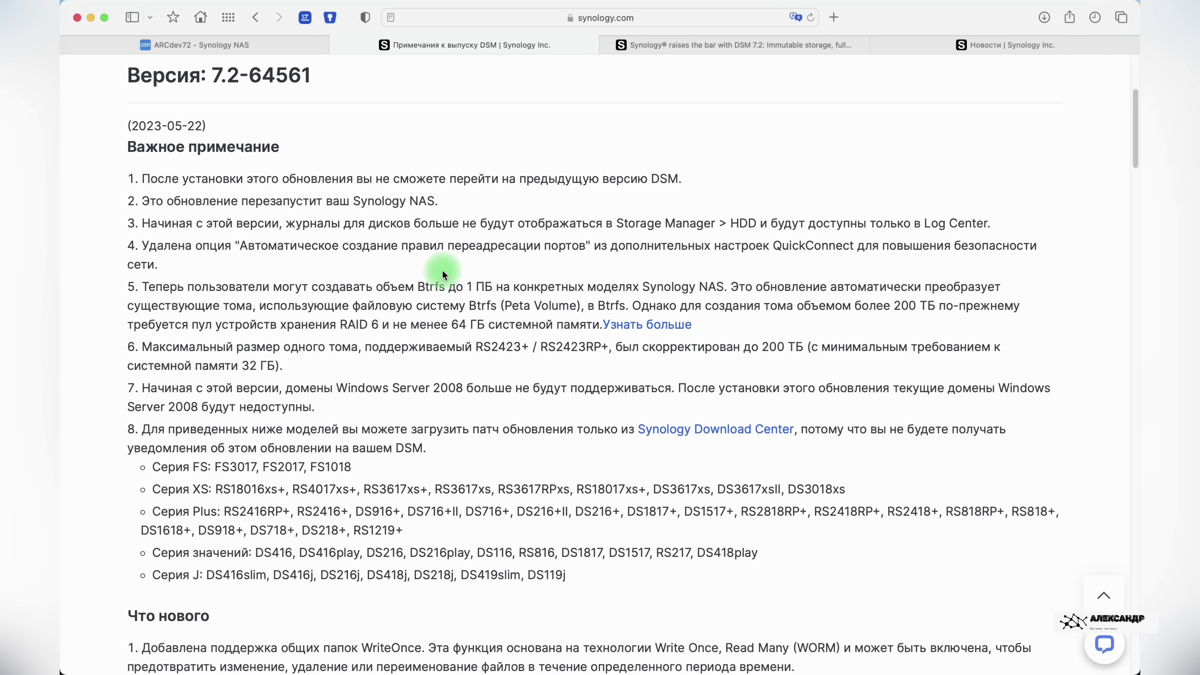
scroll(441, 269, up, 1)
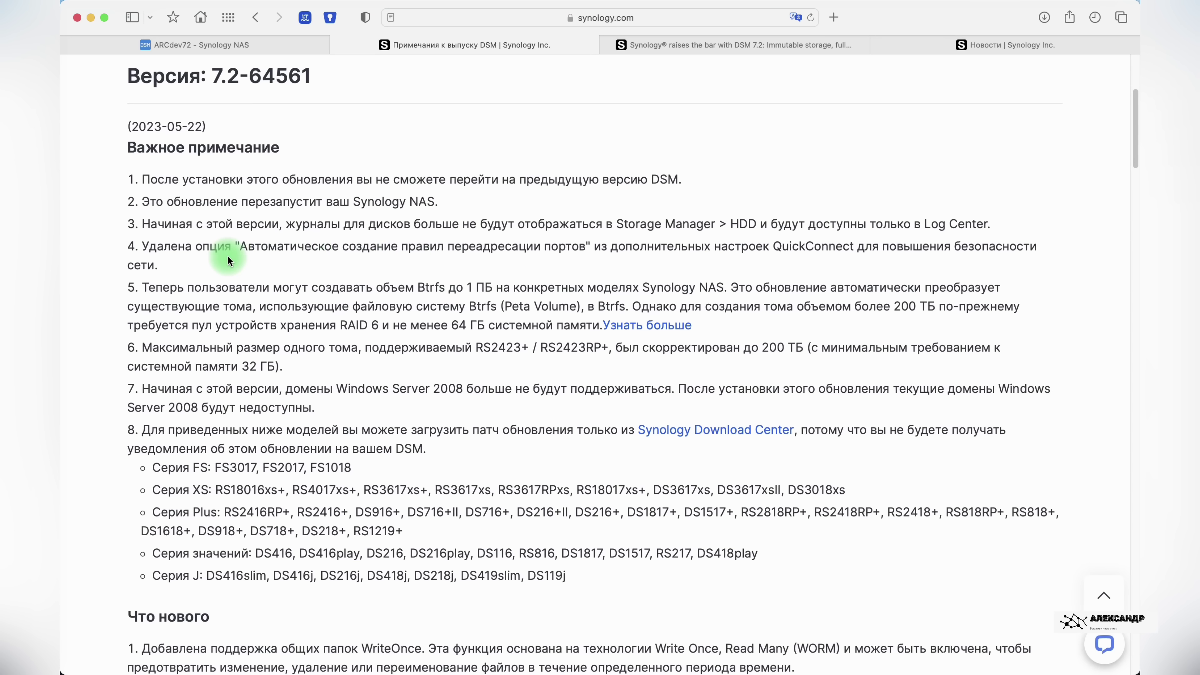
drag(243, 244, 588, 247)
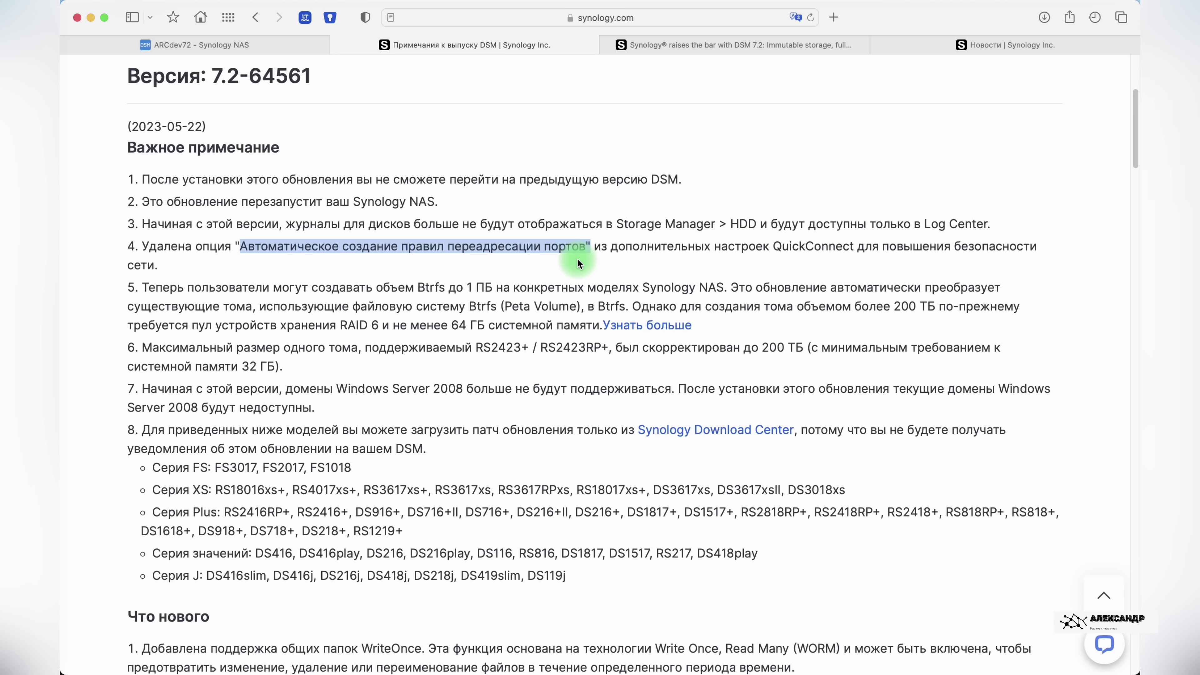
click(258, 46)
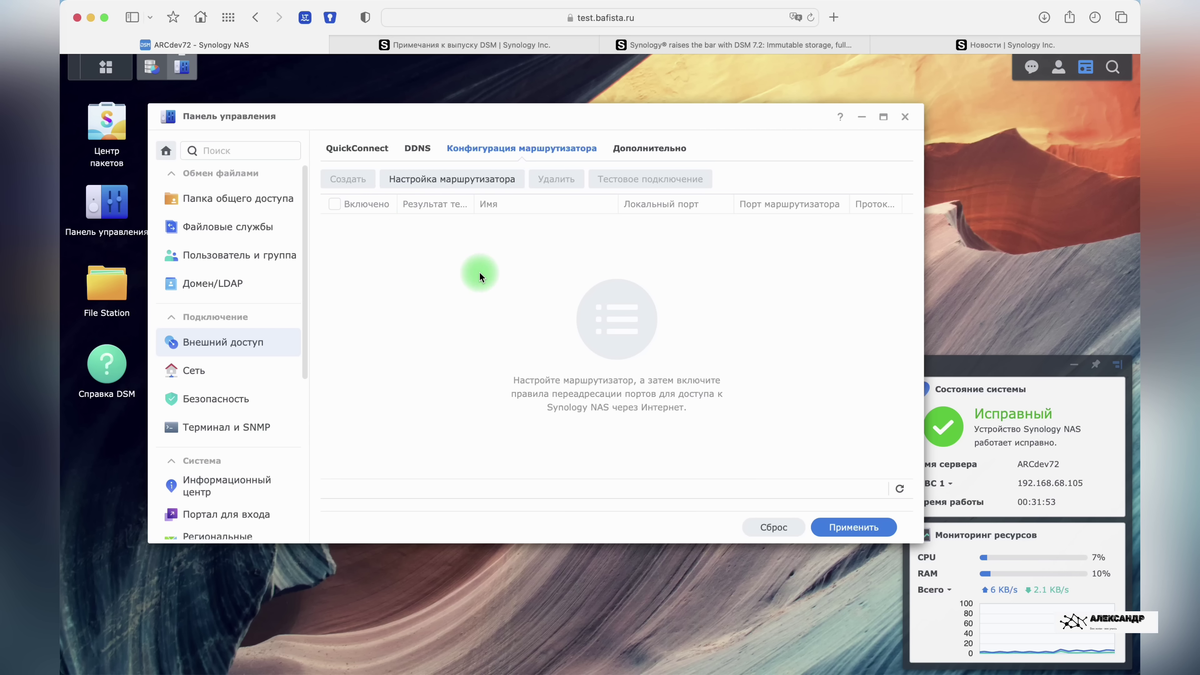
click(441, 47)
drag(269, 246, 459, 253)
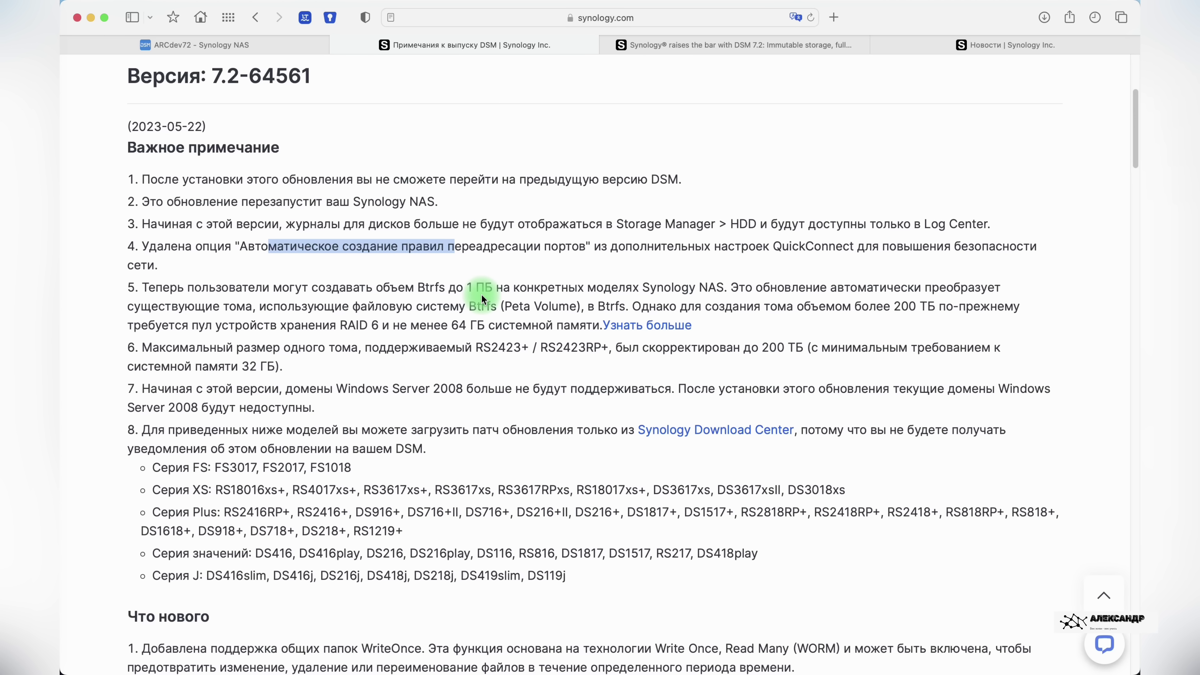
- Read on to important note 7 and highlight its text about Windows Server 2008 domains
scroll(481, 294, down, 2)
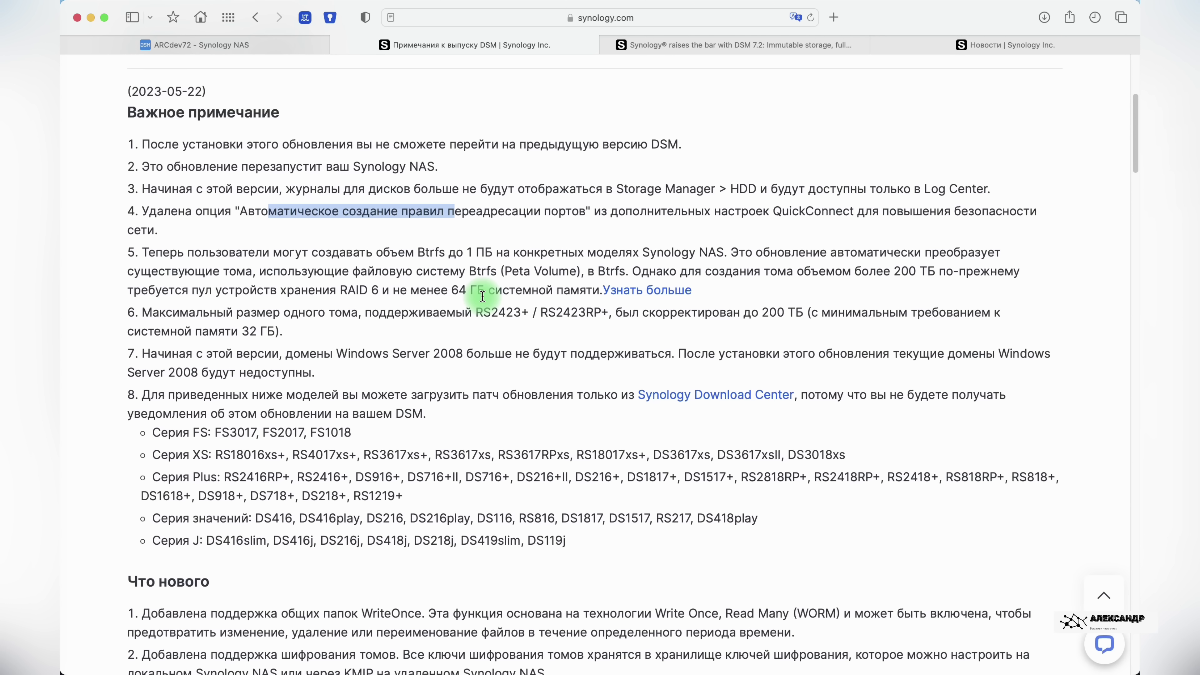
scroll(480, 325, down, 1)
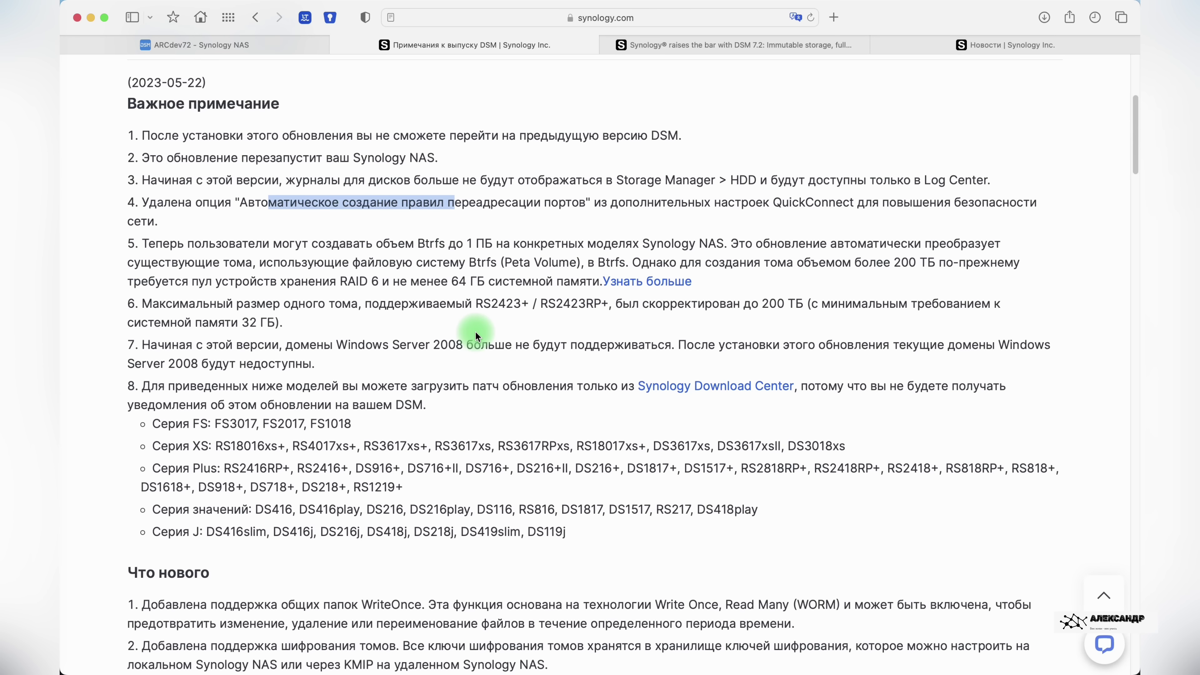
scroll(475, 331, down, 1)
scroll(452, 285, down, 1)
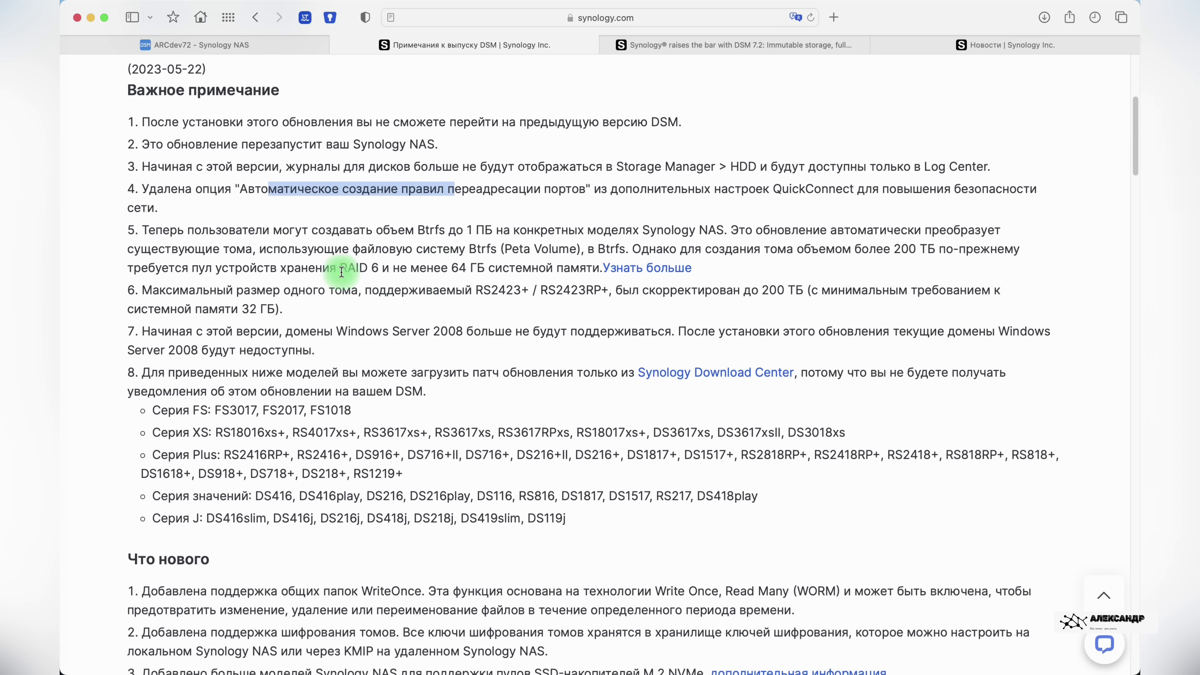
scroll(477, 303, down, 5)
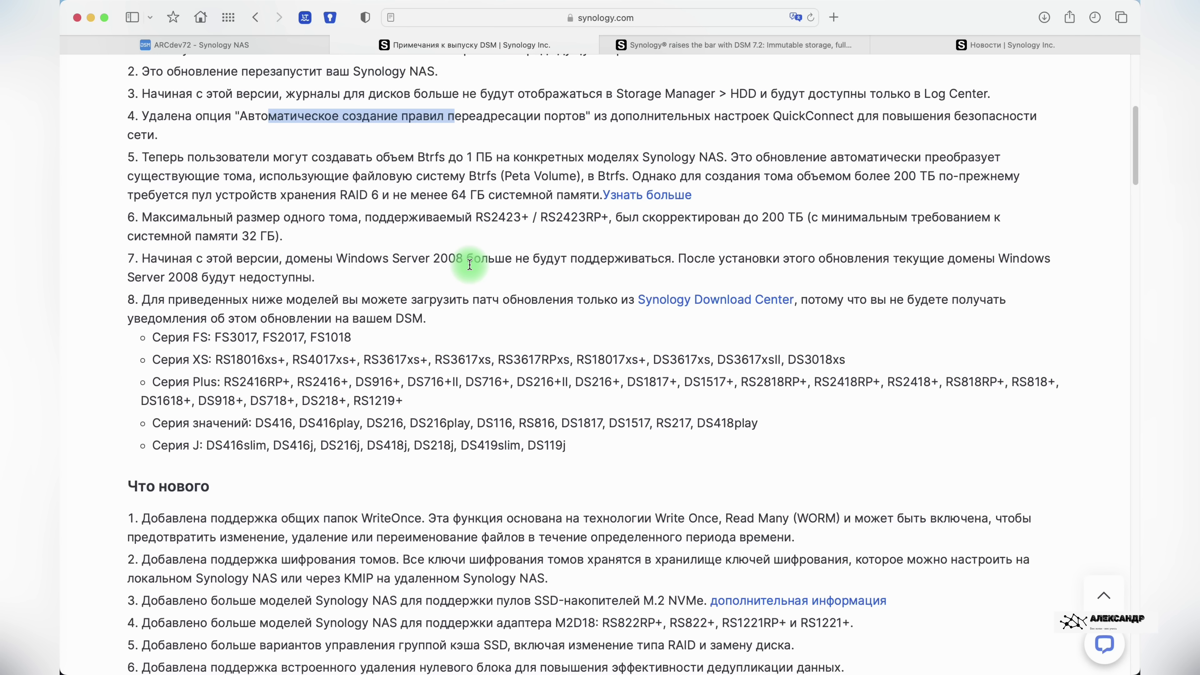
drag(187, 259, 365, 280)
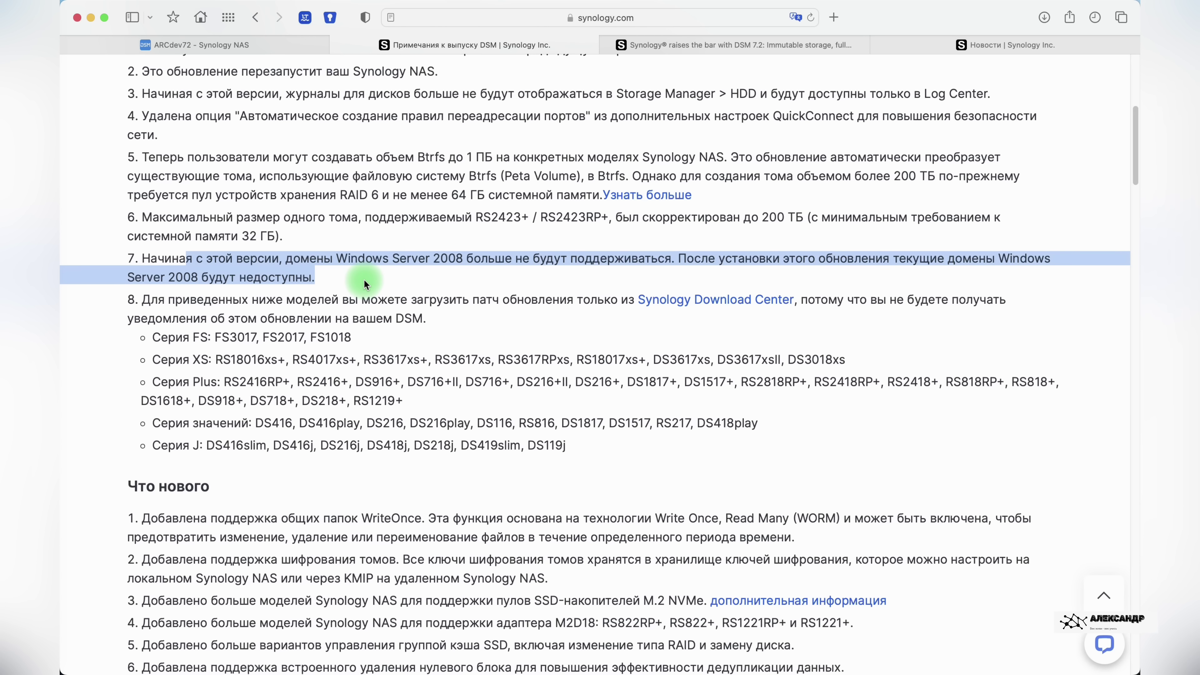
scroll(367, 282, up, 4)
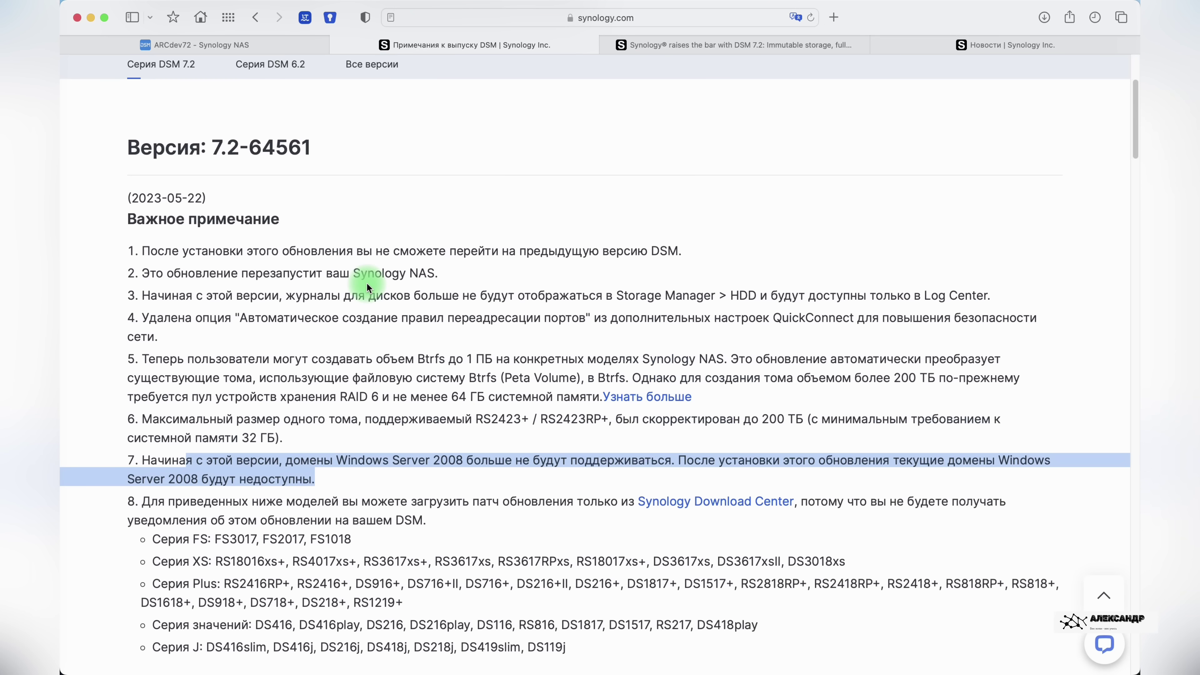
scroll(337, 254, down, 5)
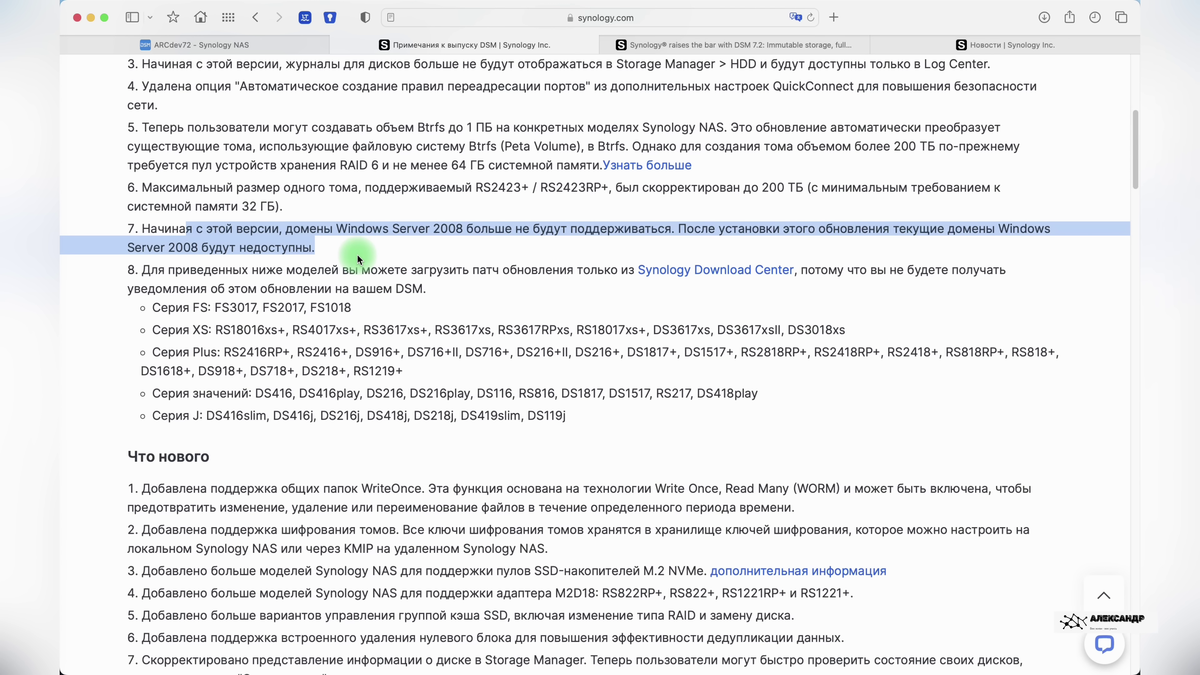
drag(355, 250, 158, 229)
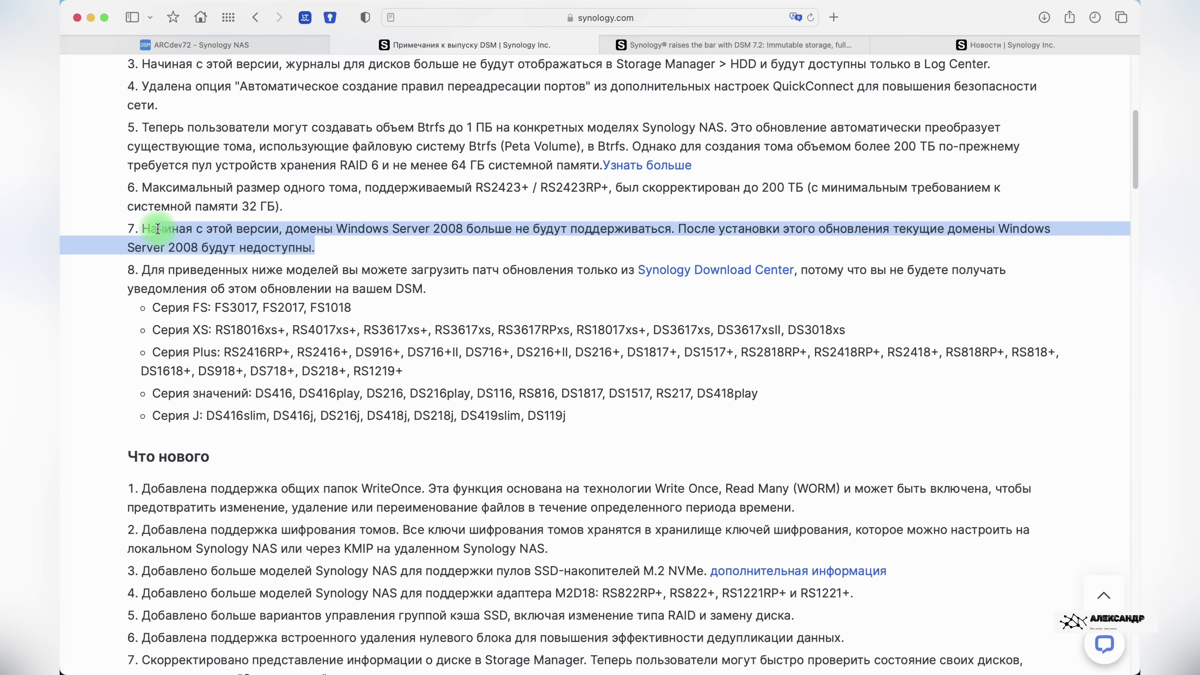
click(357, 247)
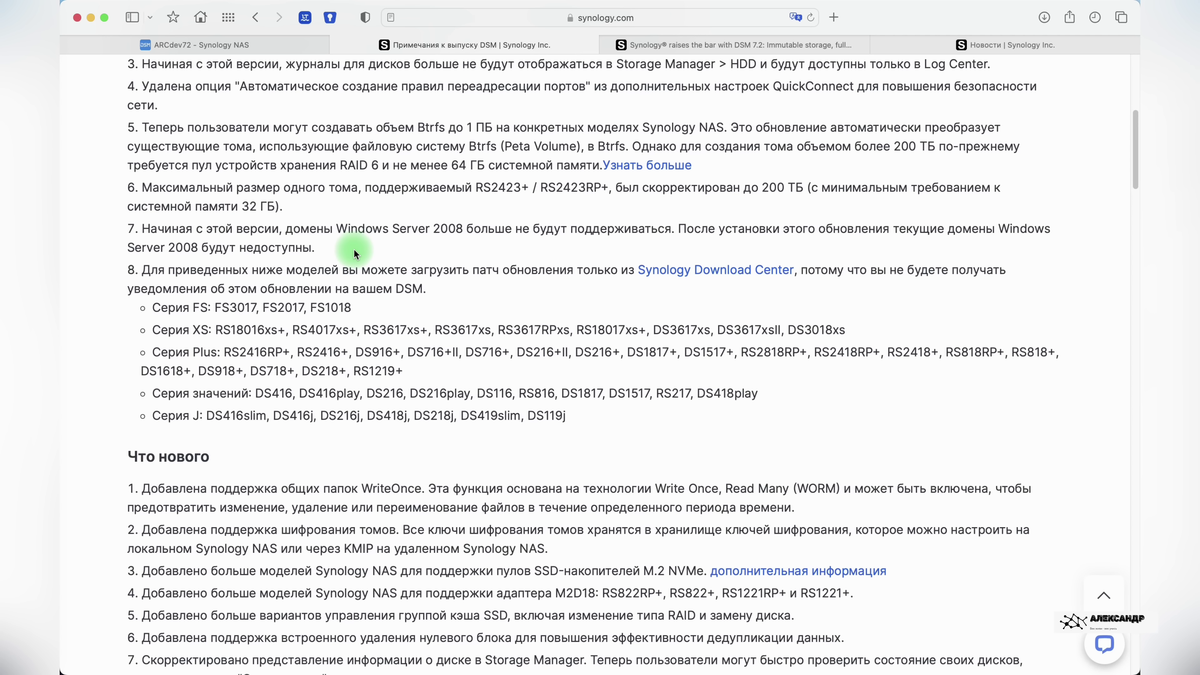
drag(315, 247, 226, 230)
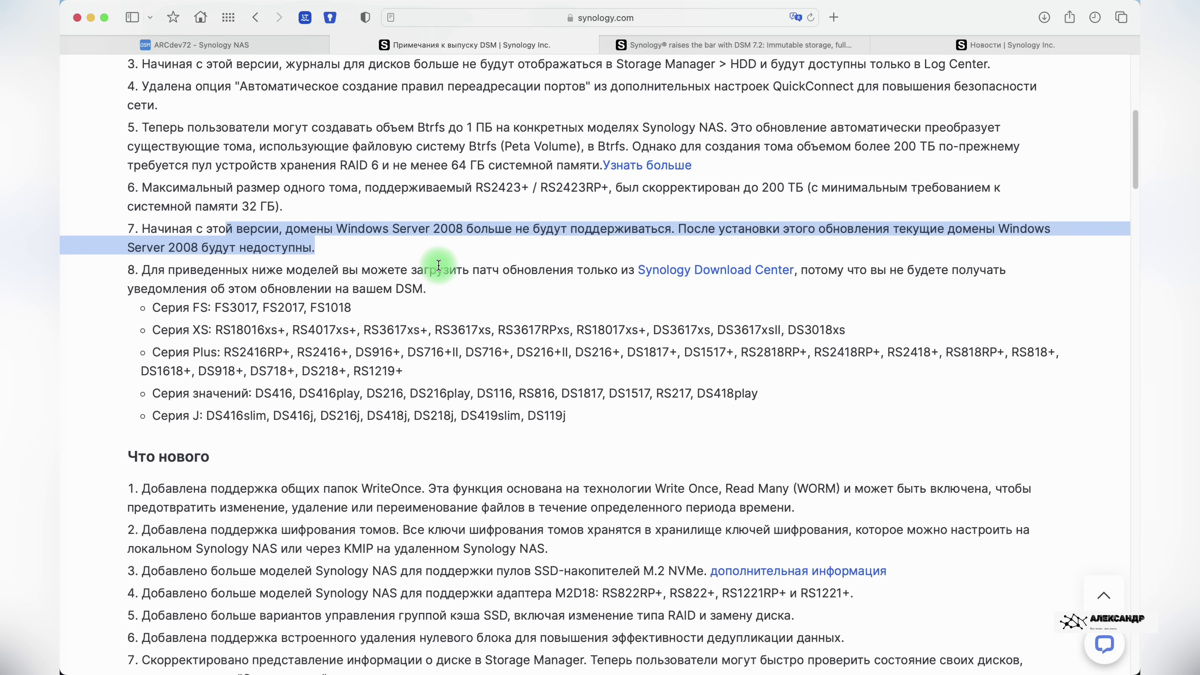
- Highlight the list of NAS models under important note 8, then only its Value and J series lines
scroll(438, 266, down, 3)
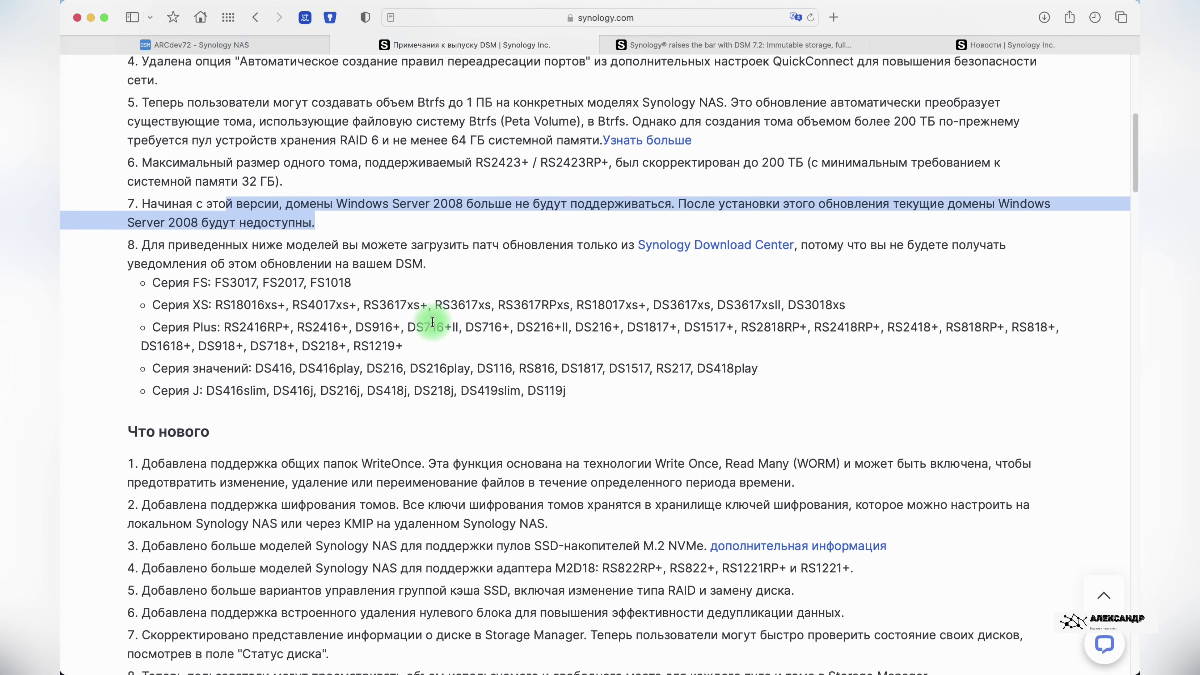
drag(579, 338, 144, 228)
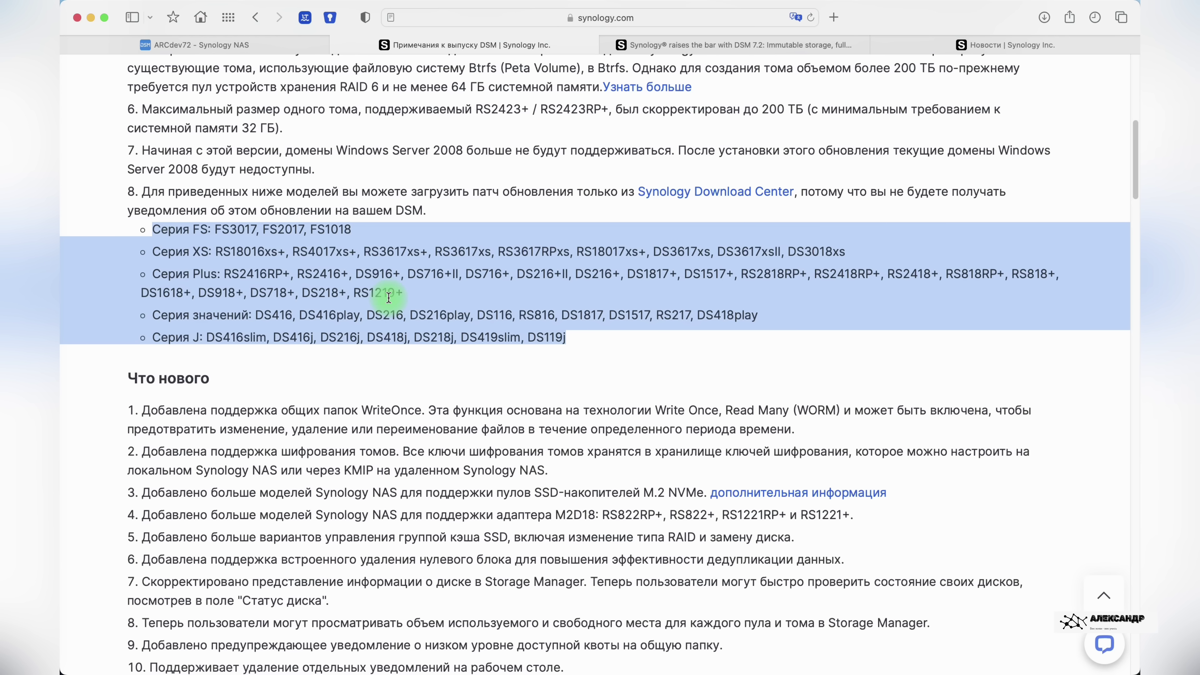
click(491, 314)
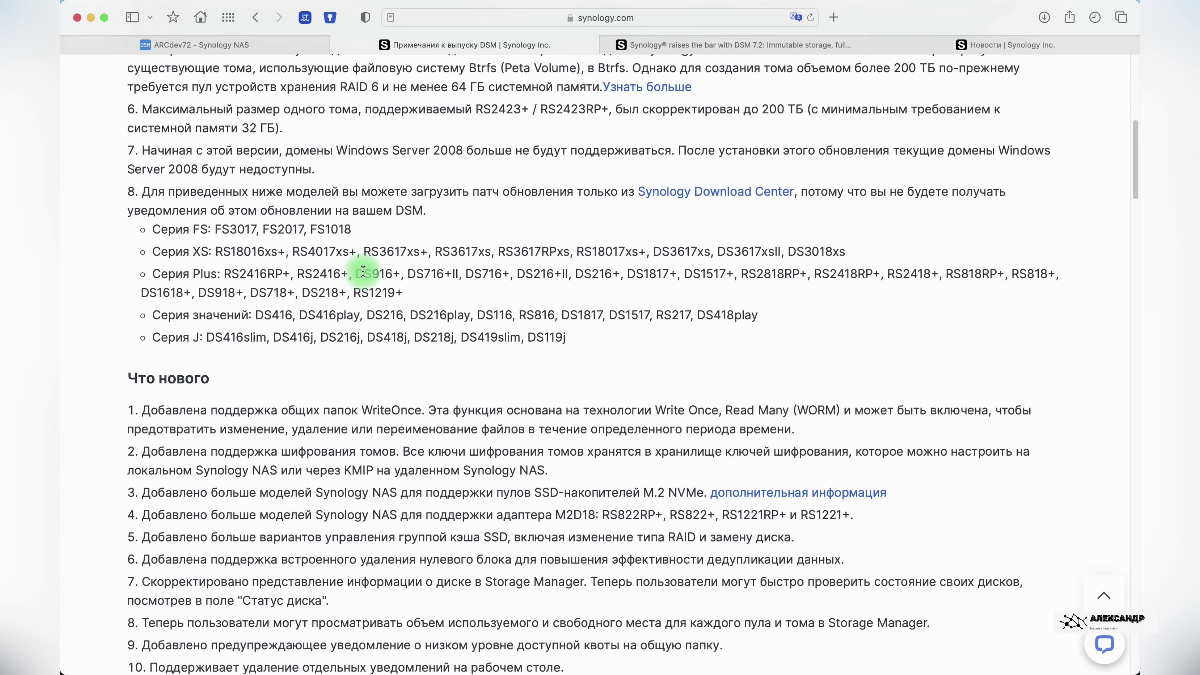
drag(567, 337, 59, 227)
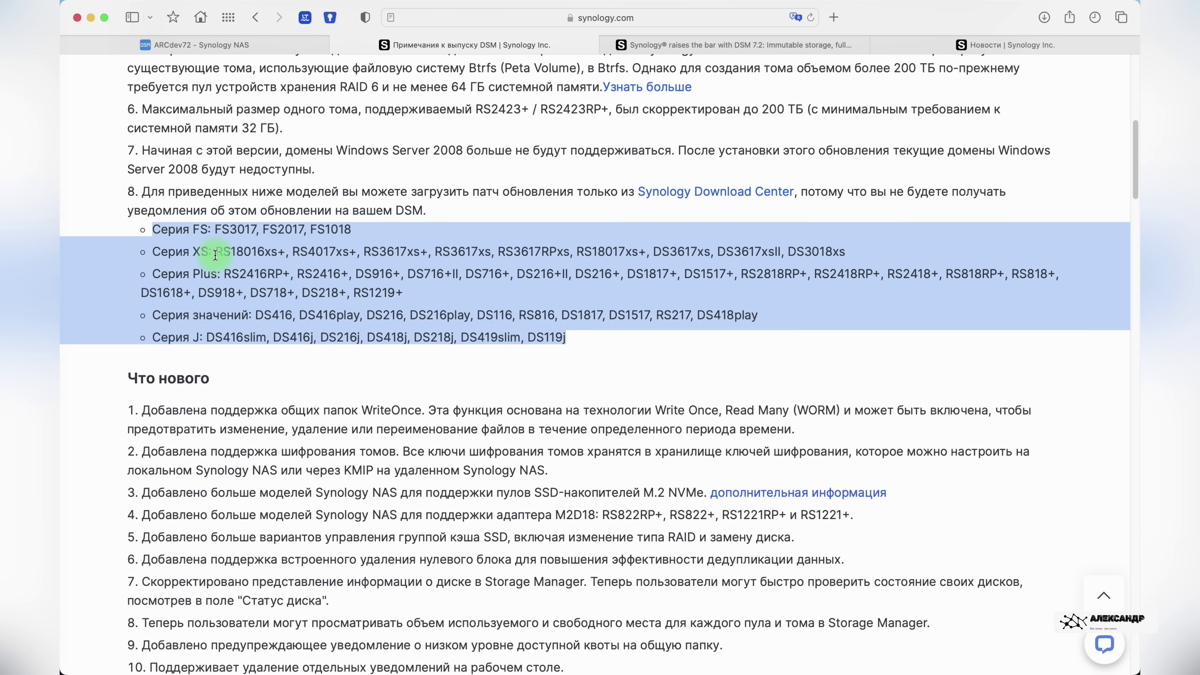
click(513, 290)
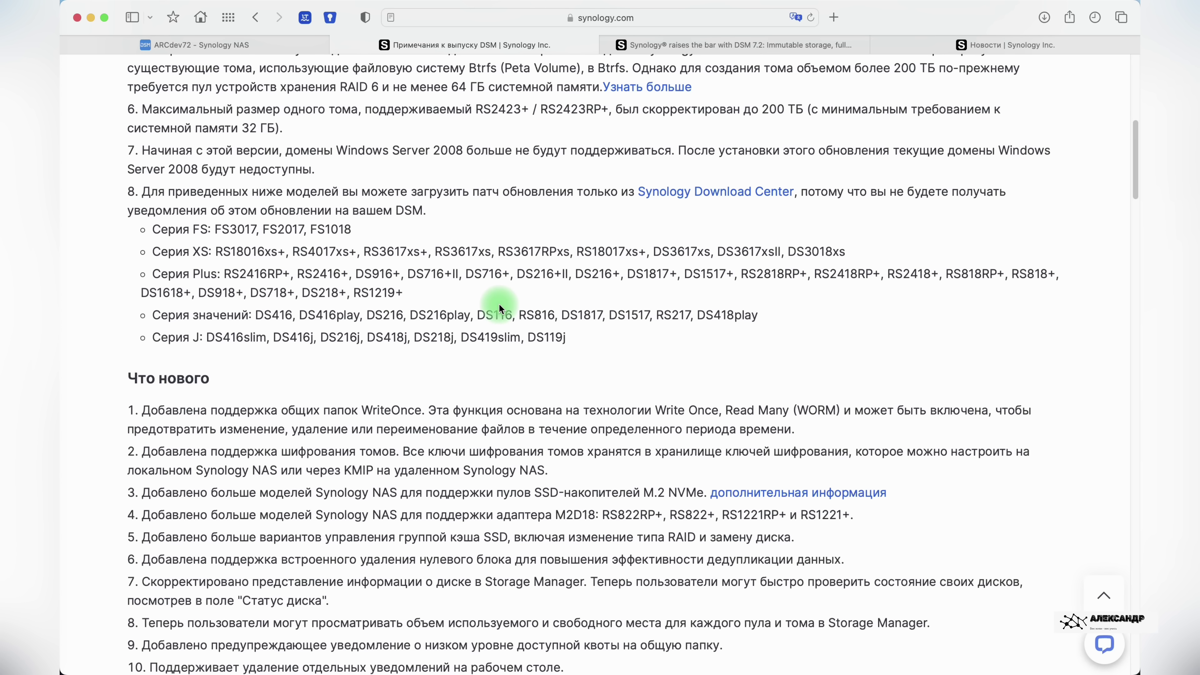
drag(623, 337, 109, 320)
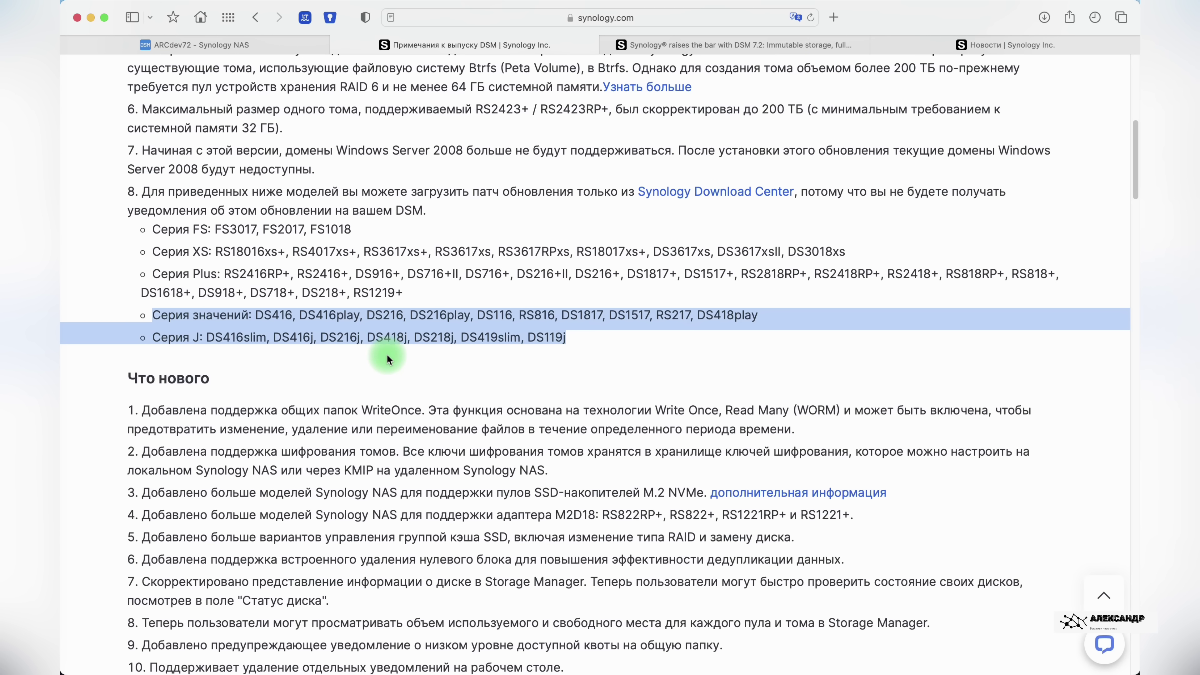
- Highlight the last models in the Plus series line under important note 8, then those in the XS series line
drag(405, 293, 172, 296)
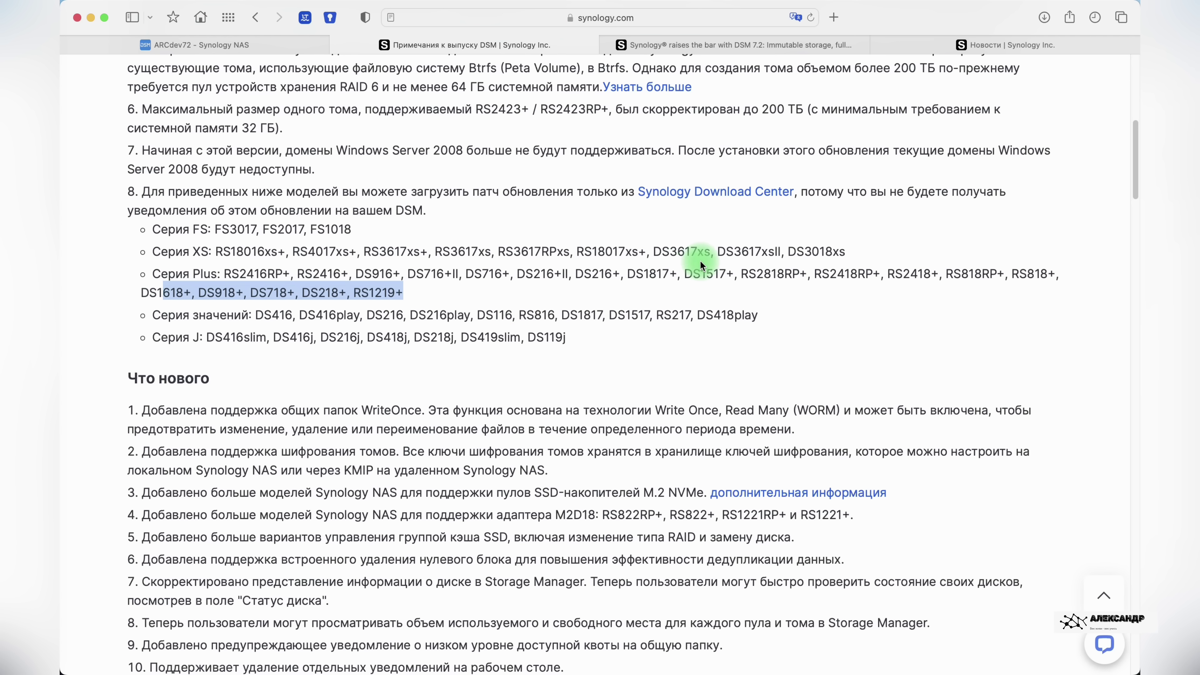
drag(860, 250, 667, 252)
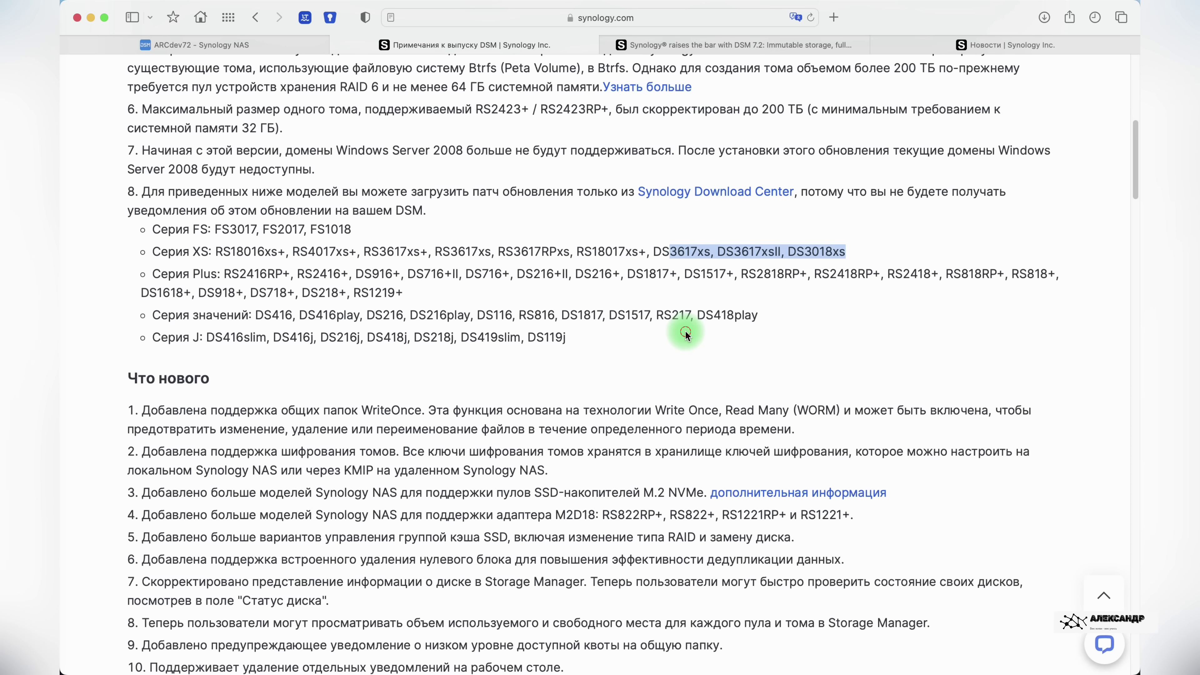
click(676, 330)
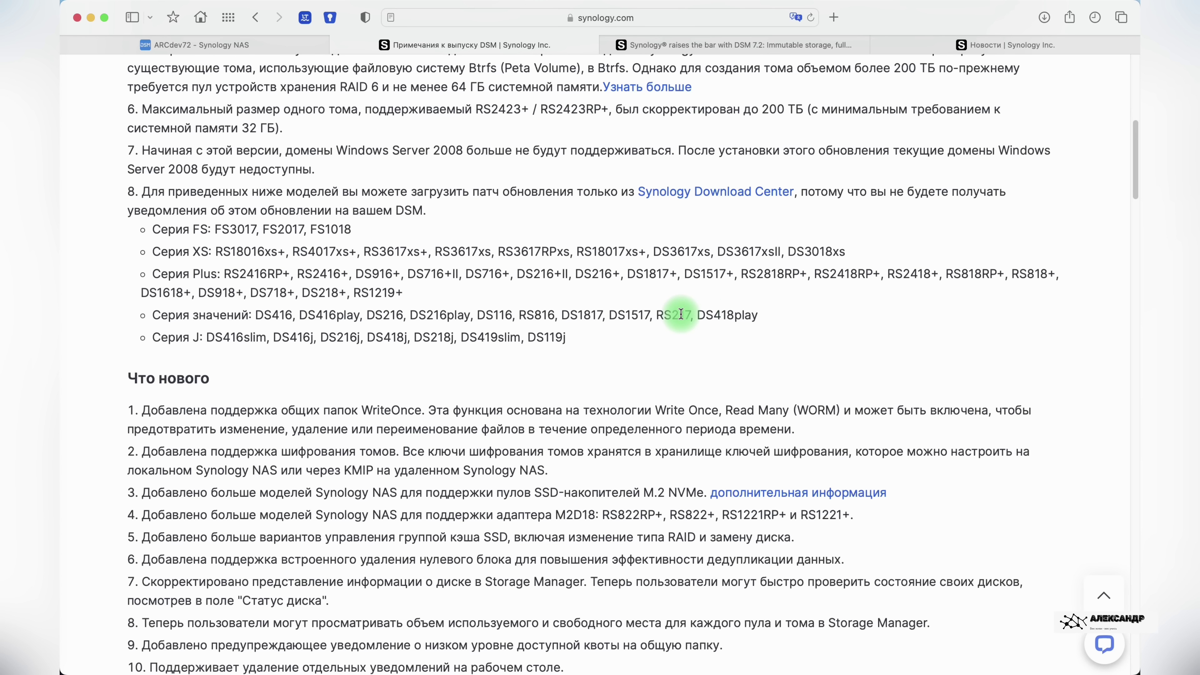
- Read on to the What's New section and highlight item 1 about WriteOnce shared folders
scroll(682, 314, down, 5)
scroll(679, 328, down, 4)
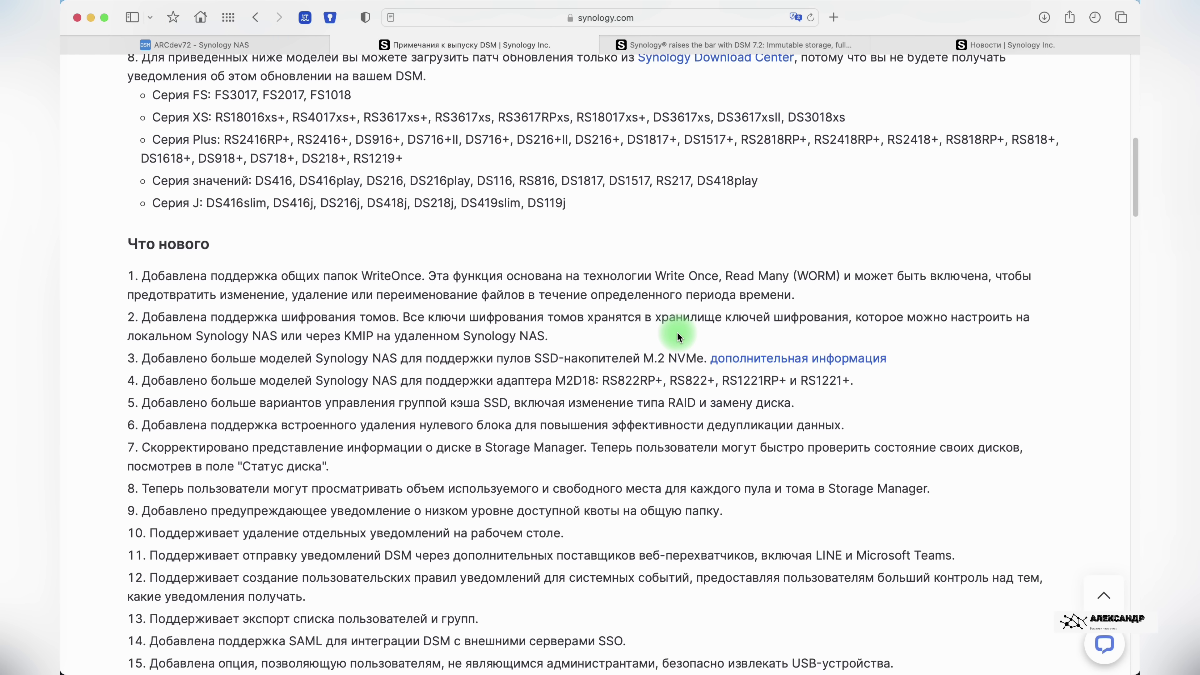
scroll(679, 342, down, 1)
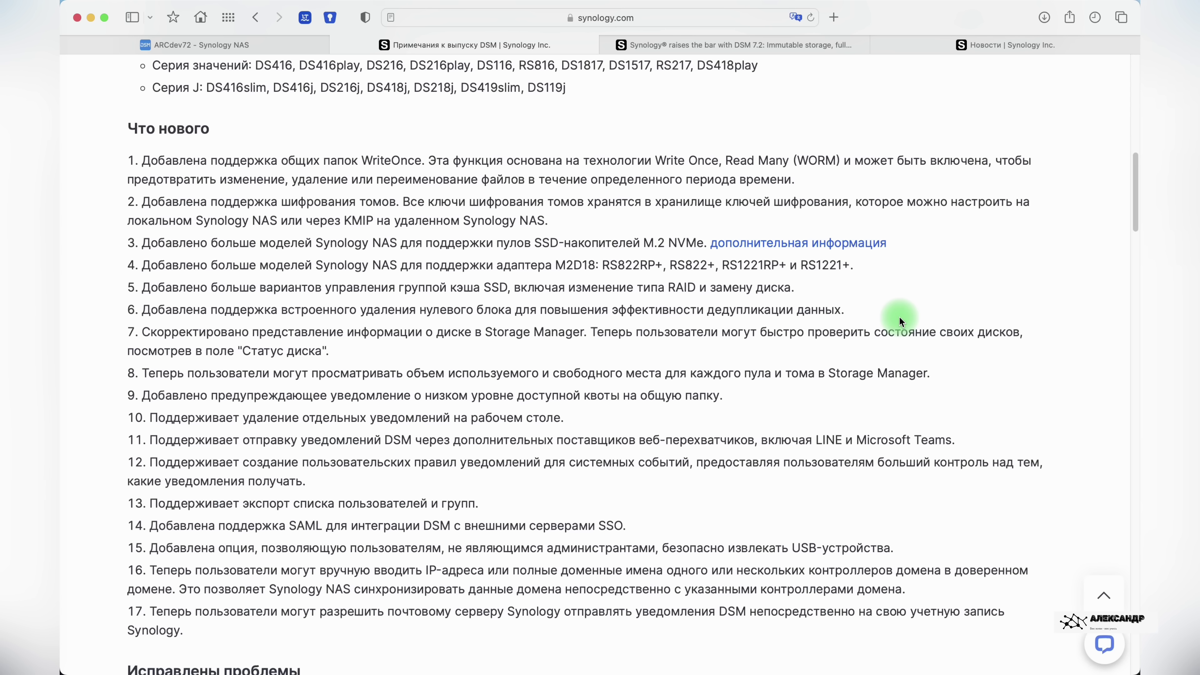
drag(237, 163, 489, 172)
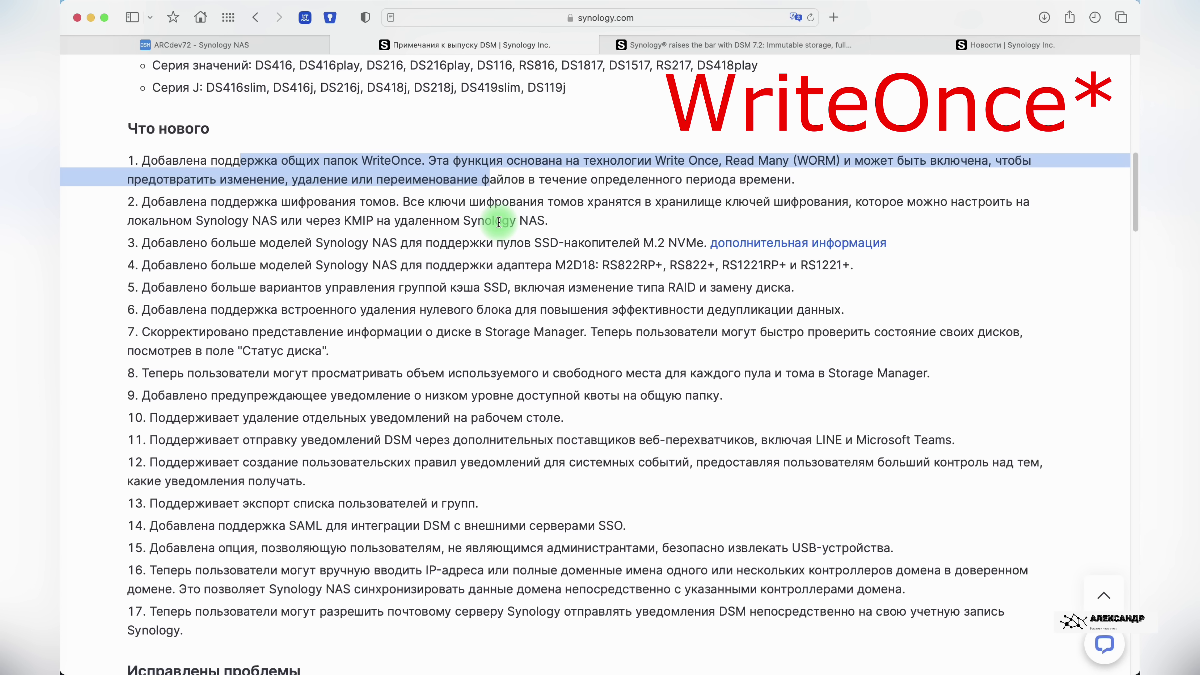
click(537, 191)
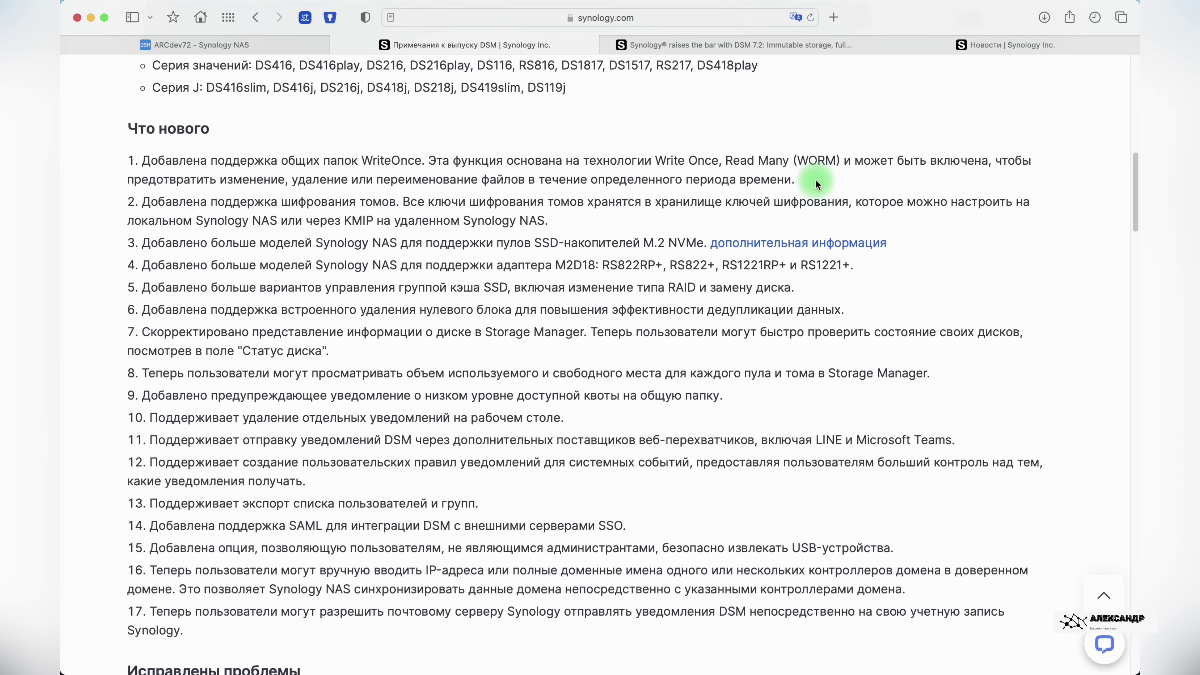
- Switch to the Synology NAS desktop and show the WORM-Korp and WORM-Sootvet shared folder details in Control Panel
click(266, 44)
click(215, 199)
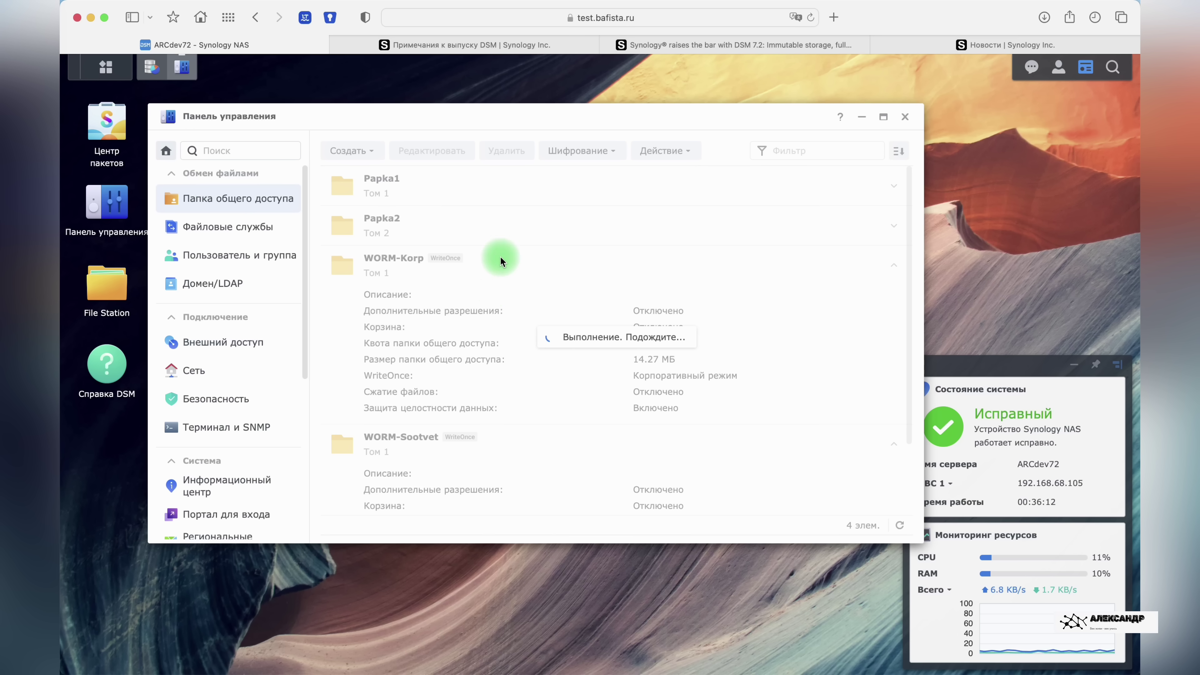
scroll(529, 298, down, 3)
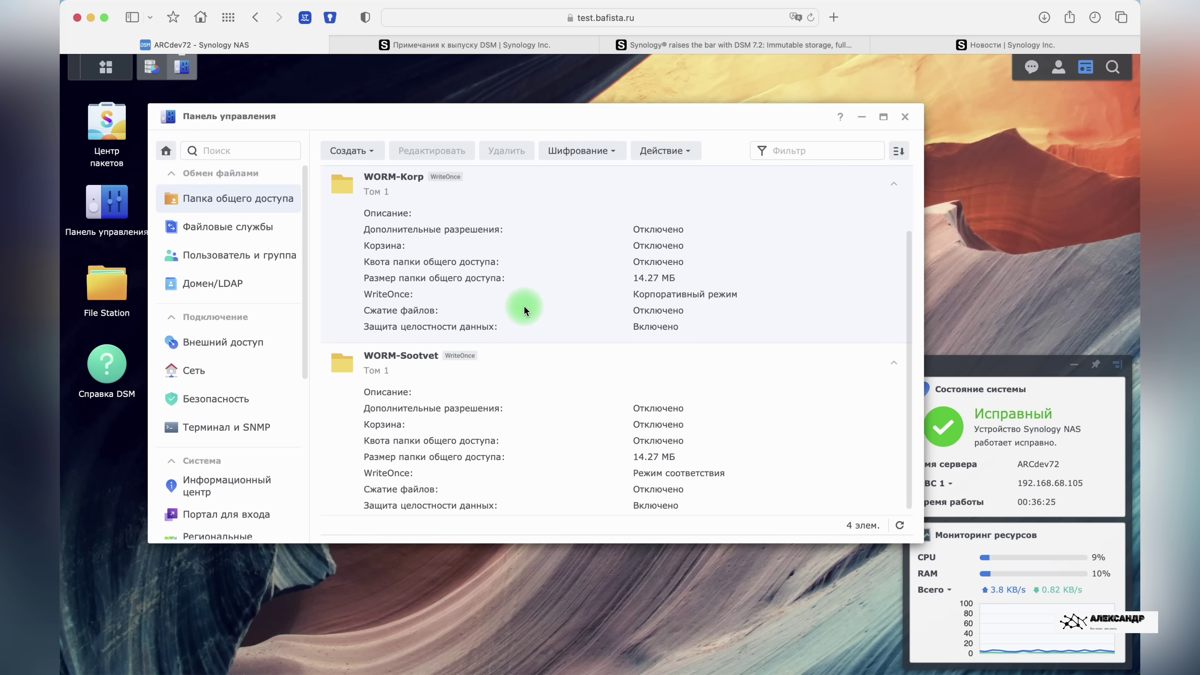
- Highlight item 2 about volume encryption in the release notes, then show the storage pool and its volumes in the NAS's Storage Manager
click(492, 49)
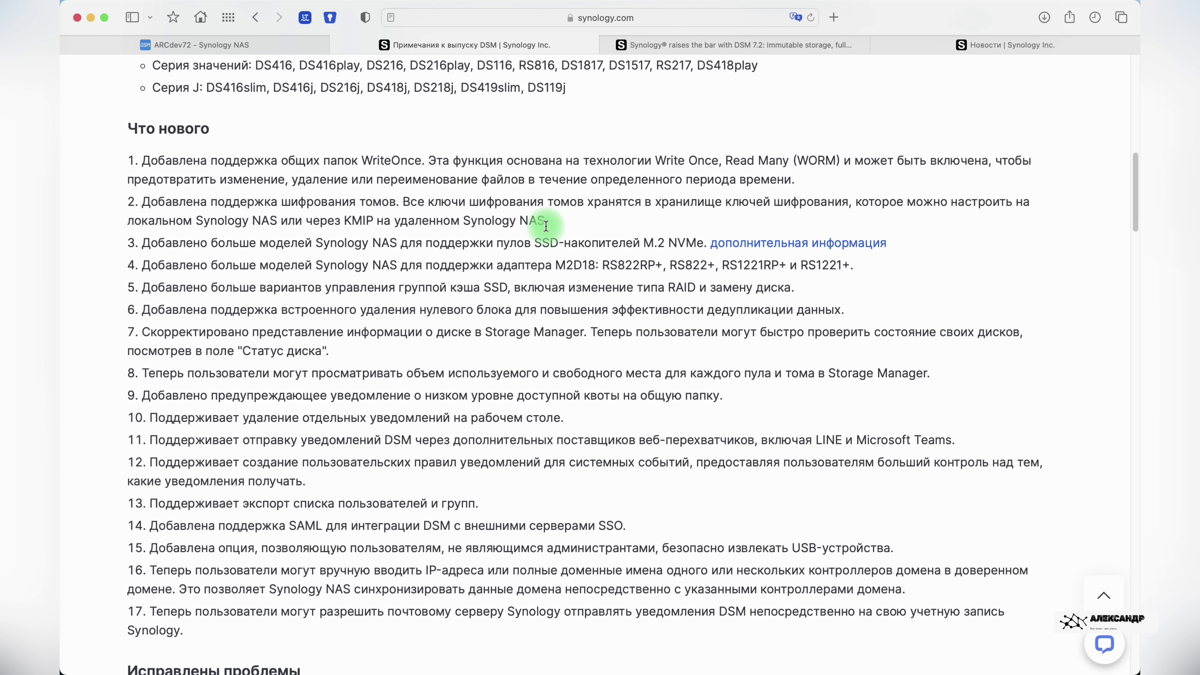
drag(557, 219, 219, 203)
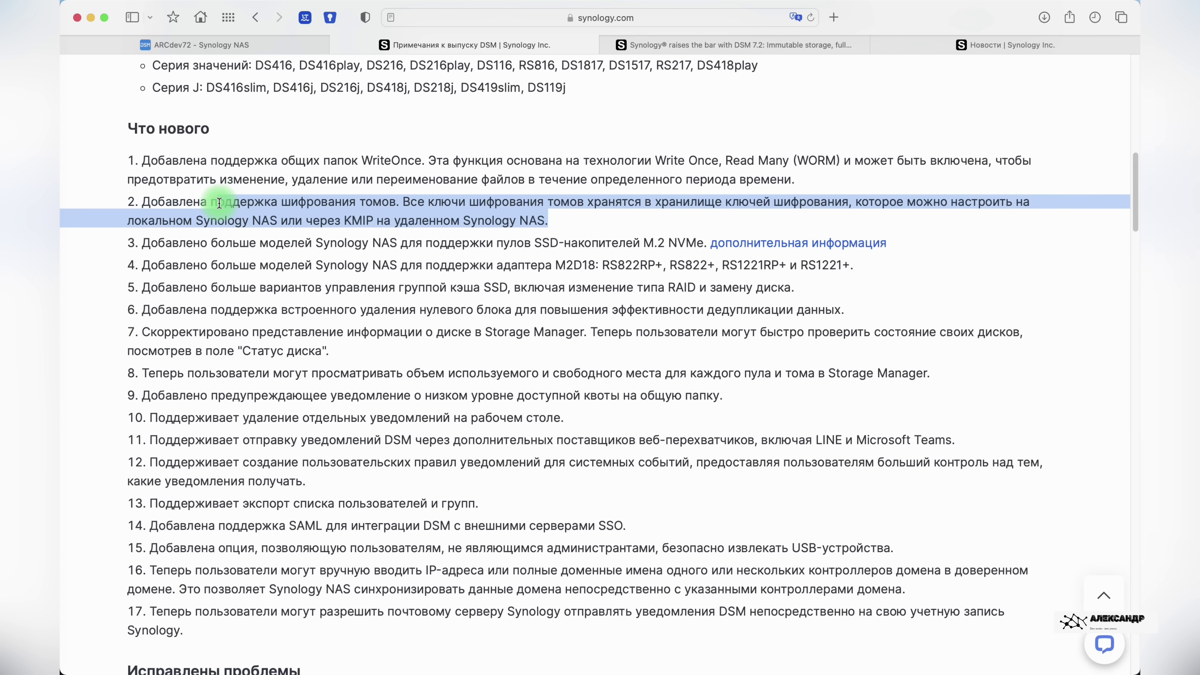
click(277, 47)
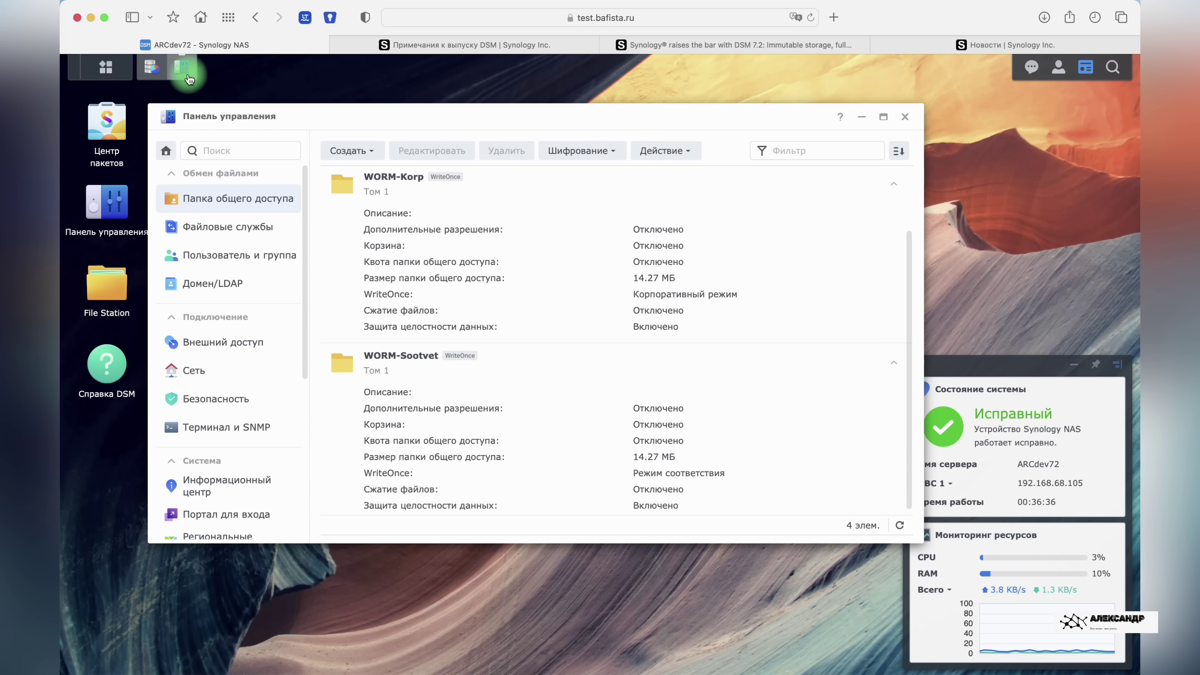
click(104, 67)
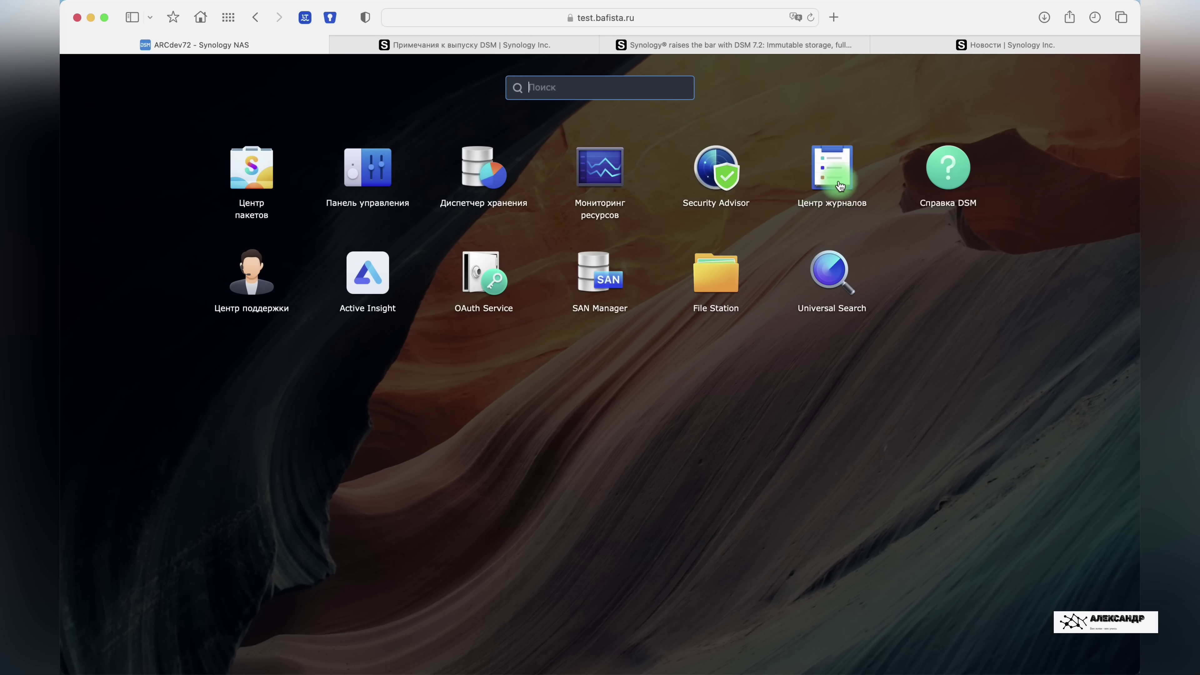
click(481, 172)
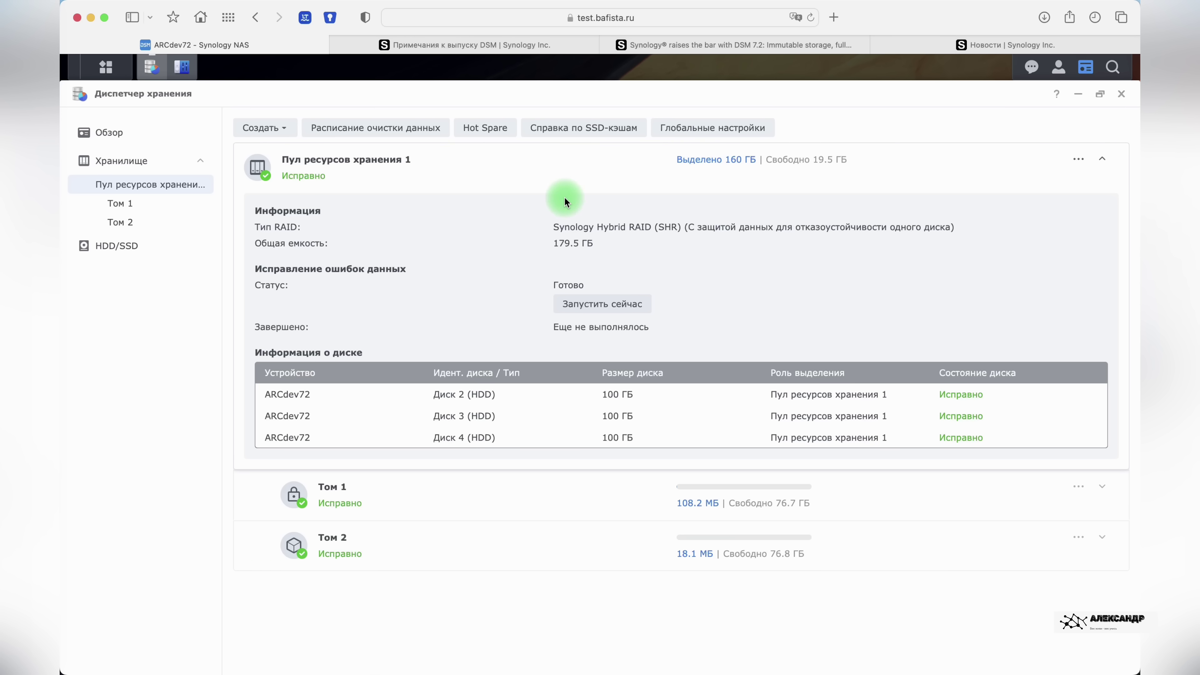
- Return to the release notes, highlight item 3 about M.2 NVMe SSD pools, and open its linked article at the supported models table
click(514, 41)
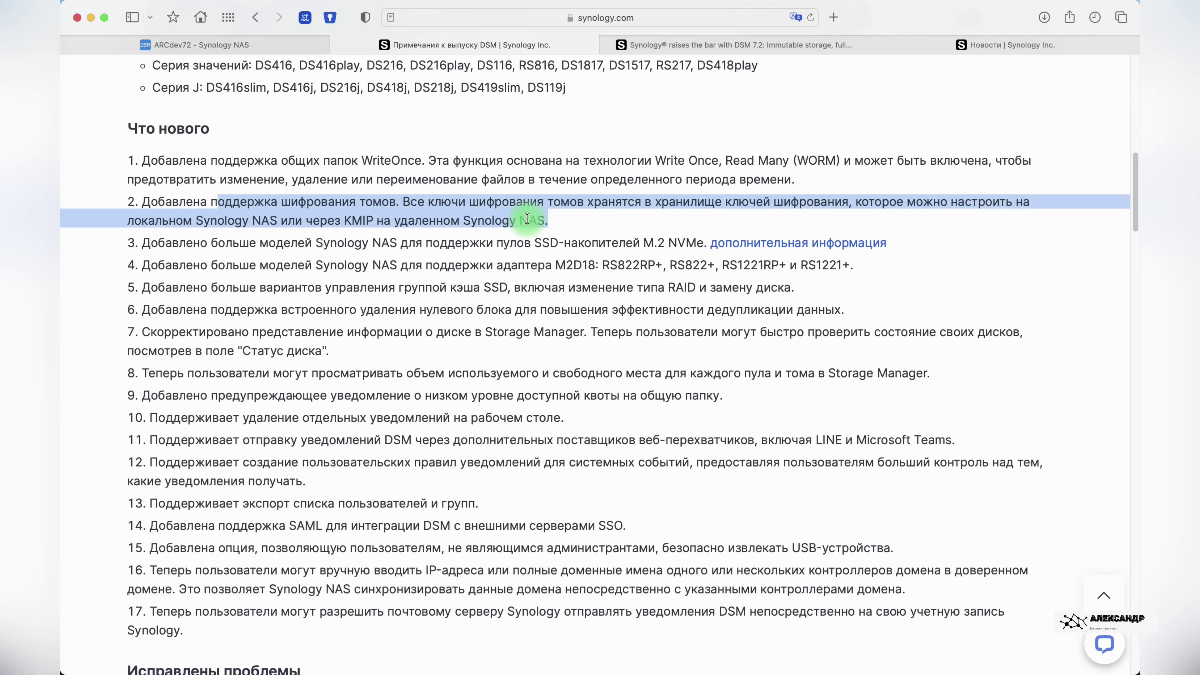
click(575, 222)
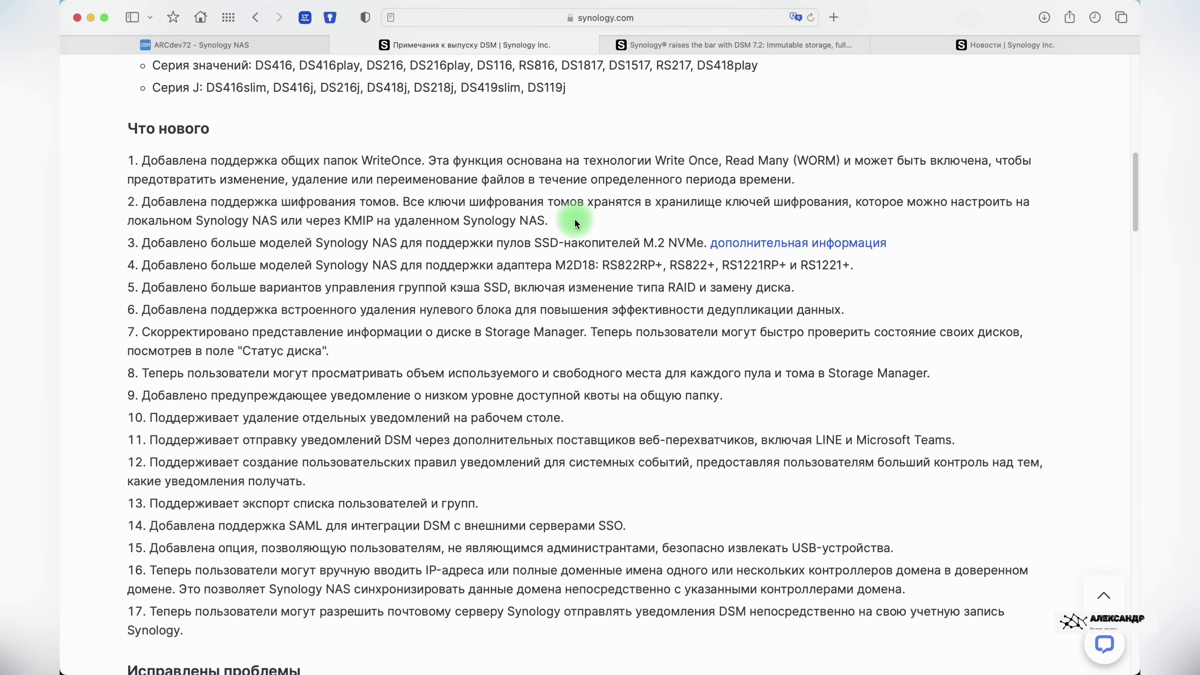
scroll(575, 219, down, 1)
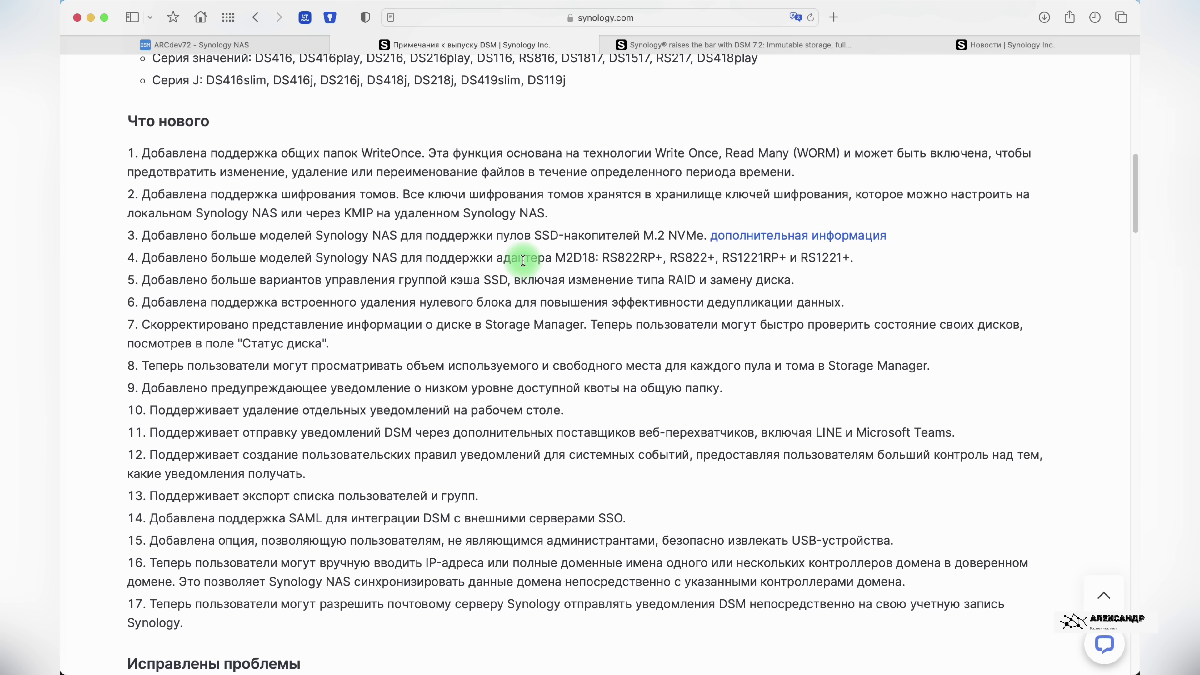
drag(217, 238, 527, 236)
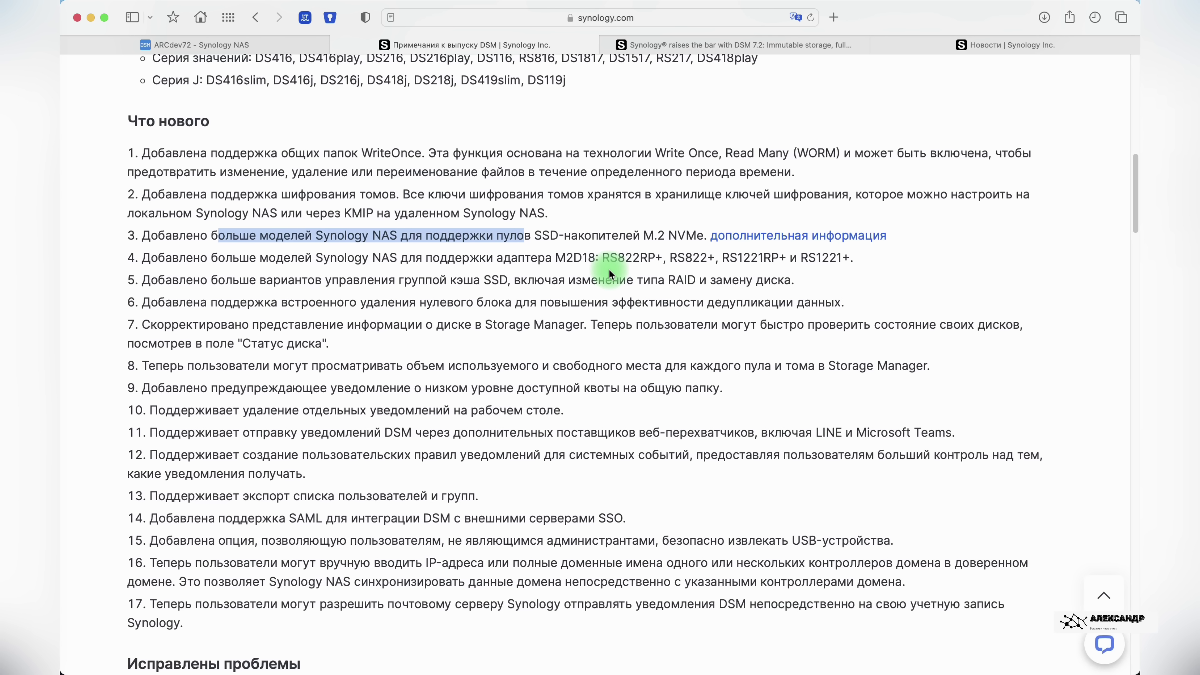
click(773, 239)
scroll(662, 312, down, 5)
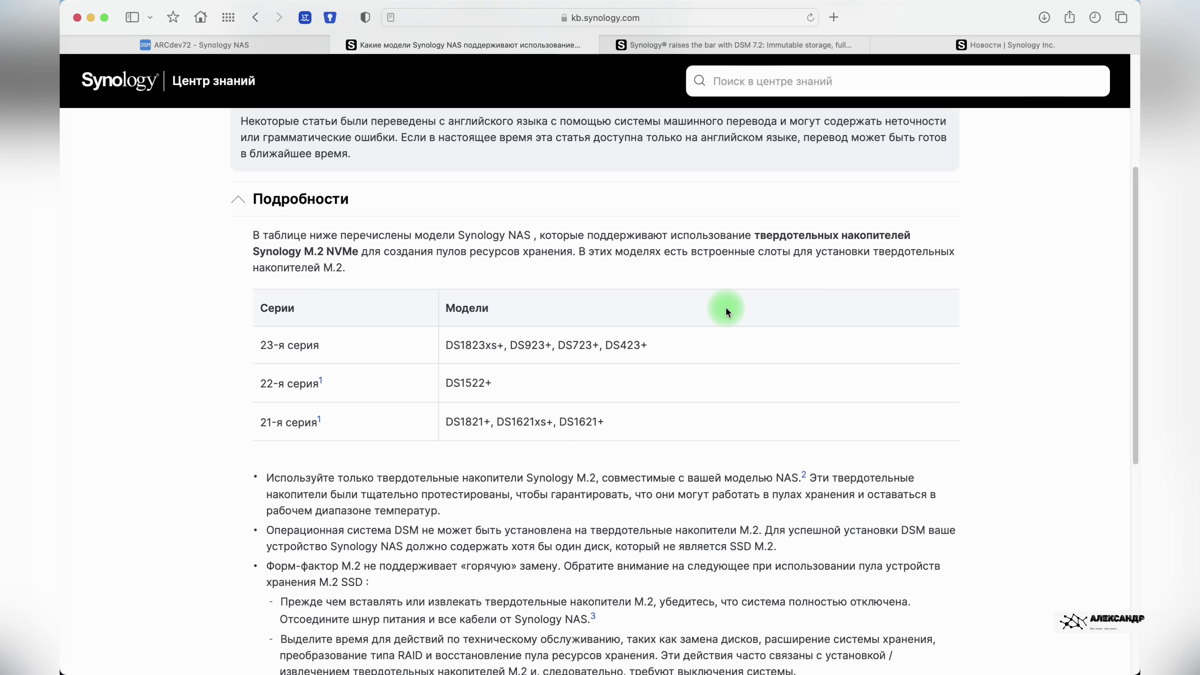
- Highlight the supported models in the 23, 22 and 21 series rows of the table, finishing on DS423+
drag(648, 346, 603, 345)
click(599, 345)
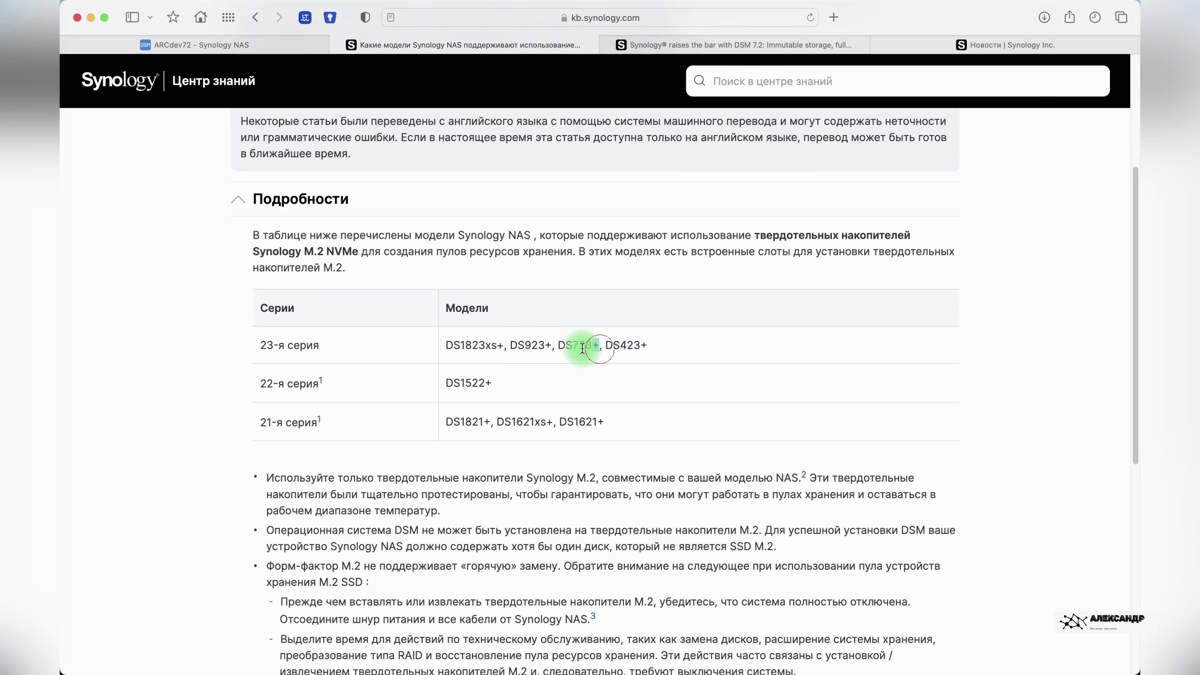
drag(550, 346, 508, 345)
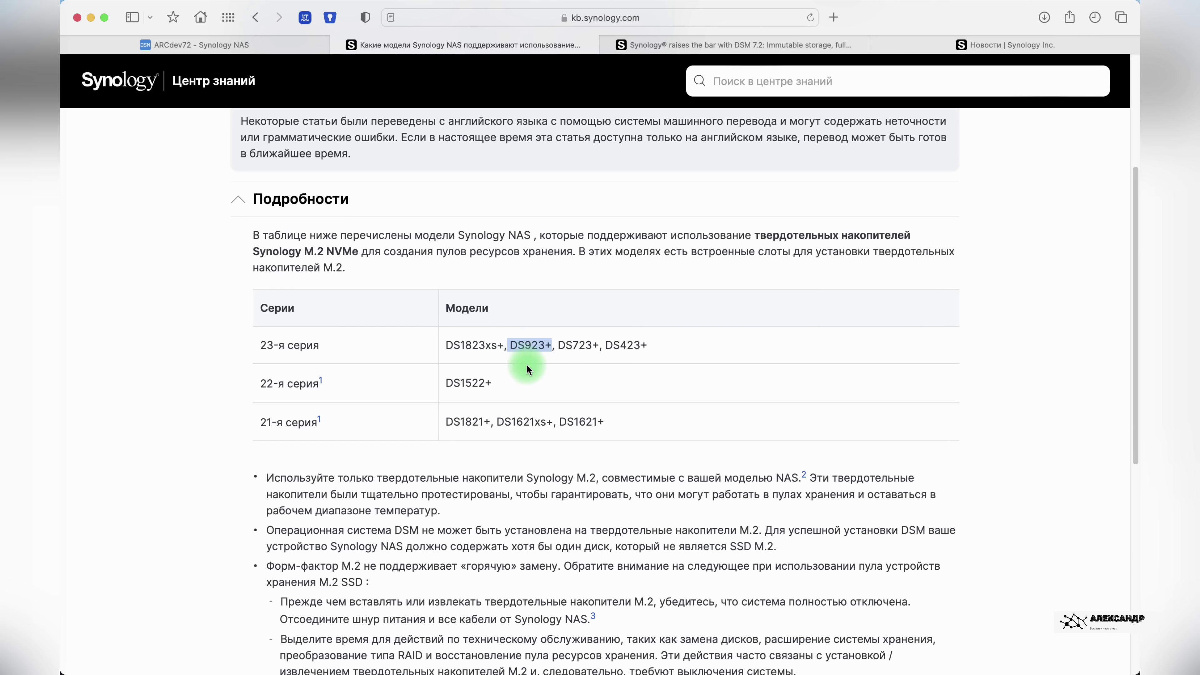
drag(503, 346, 445, 344)
drag(502, 383, 580, 388)
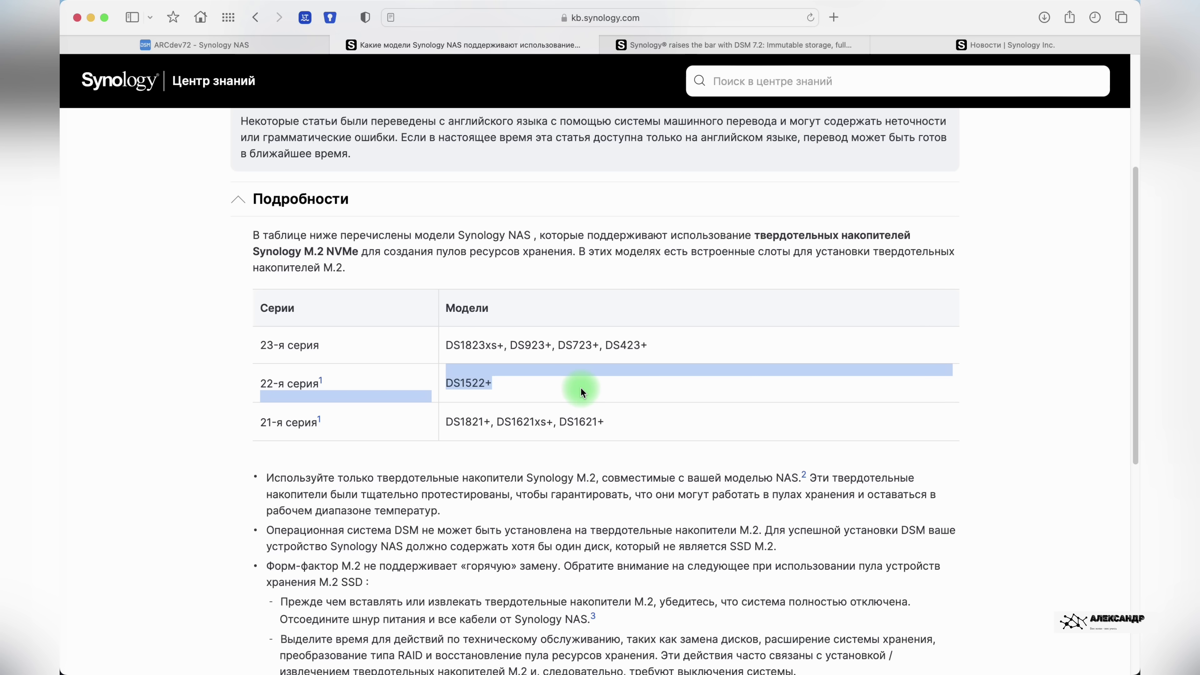
click(587, 421)
drag(606, 428, 538, 369)
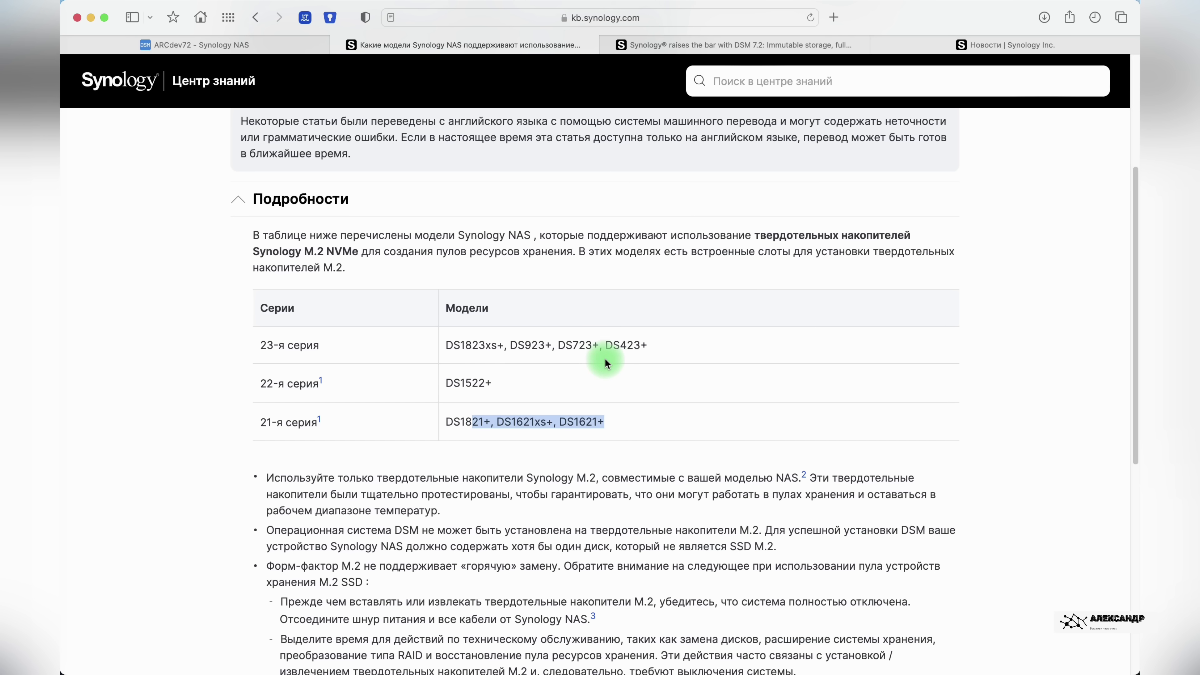
drag(651, 344, 607, 348)
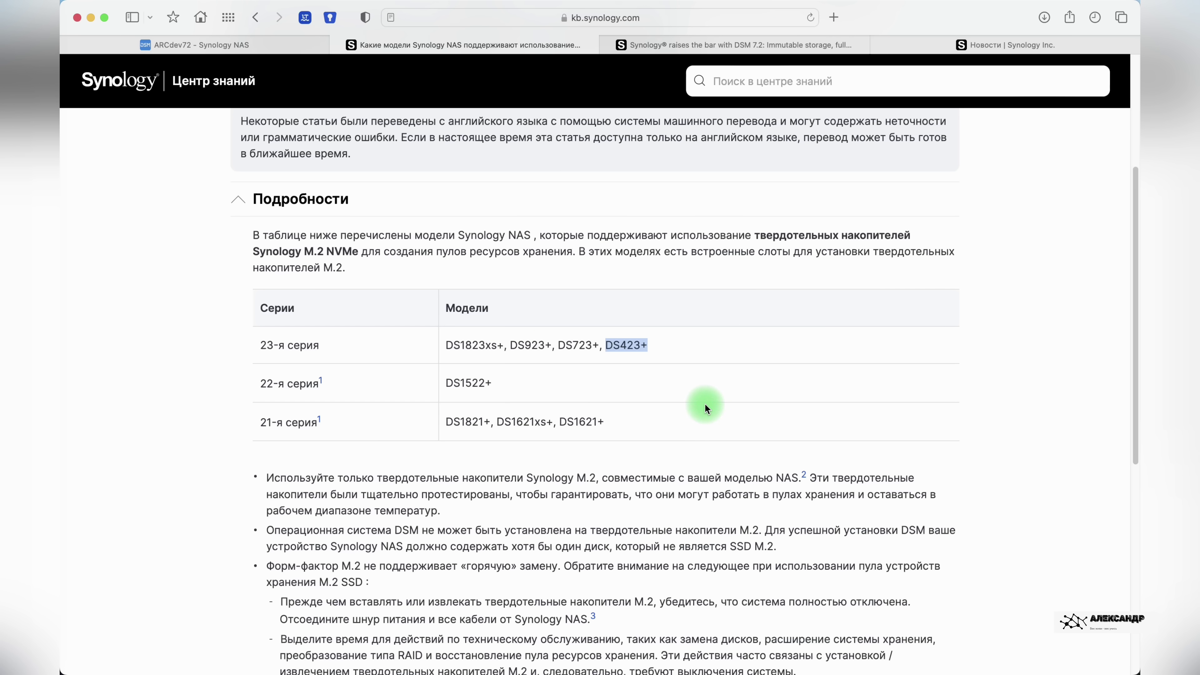
- Go back to the release notes and highlight the adapter name M2D18 in What's New item 4
key(super+bracketleft)
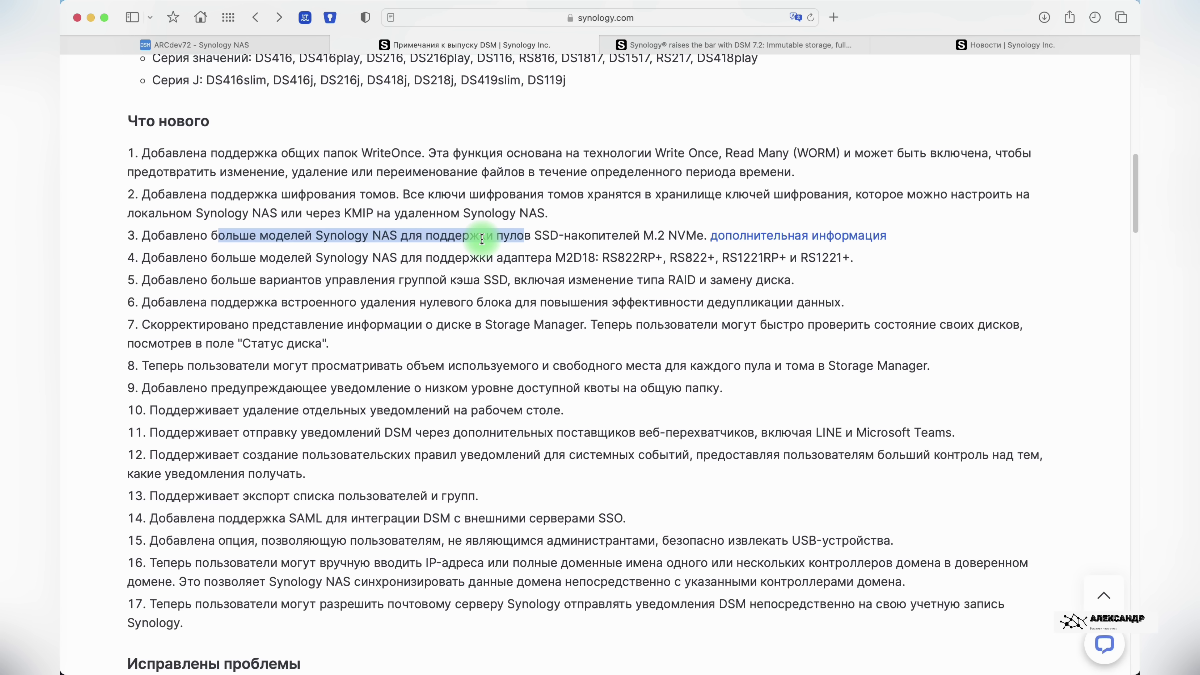
click(580, 241)
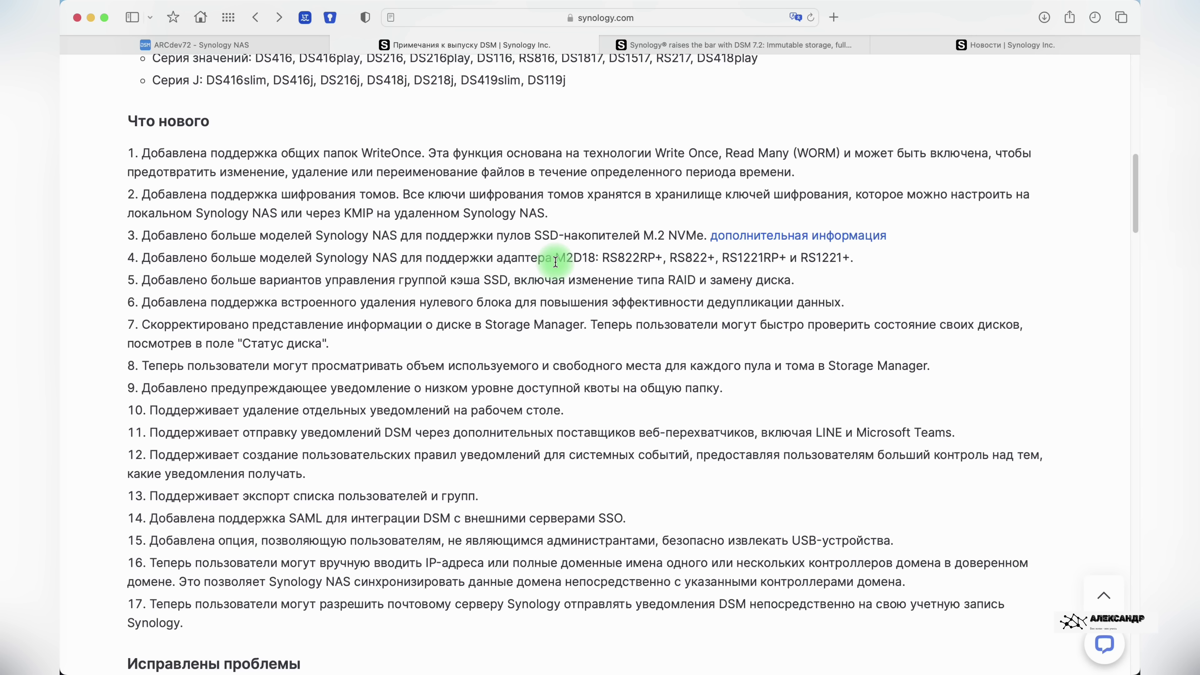
double_click(575, 257)
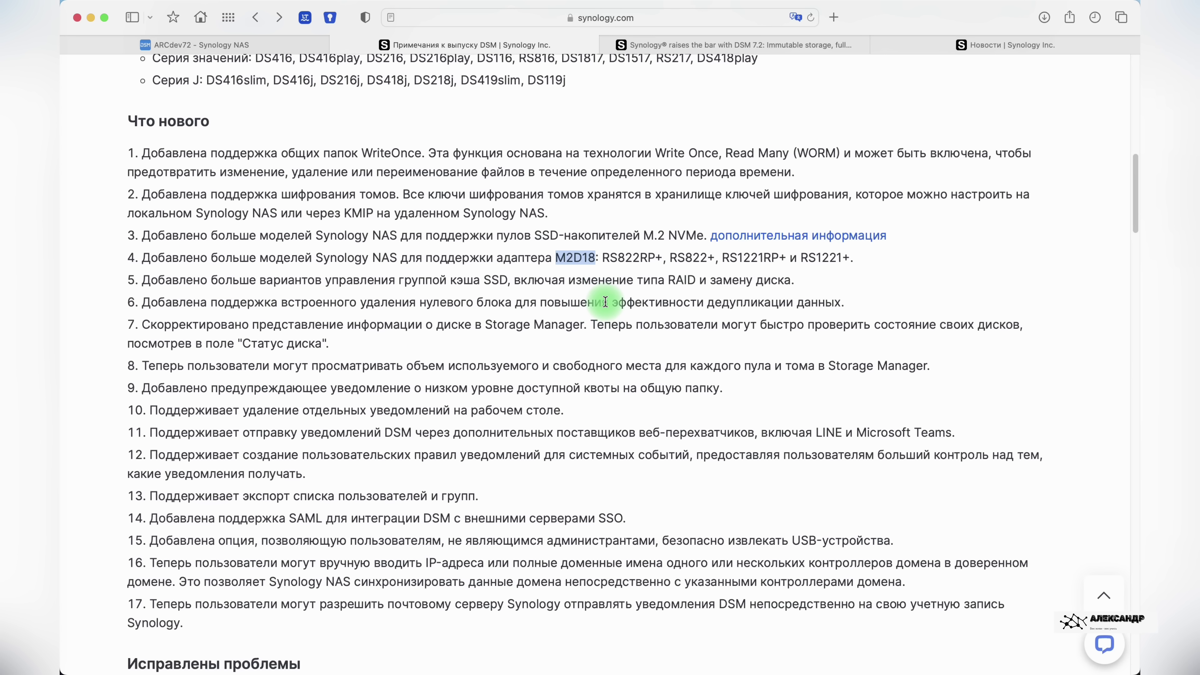
- Highlight the SSD cache group management text in What's New item 5, then its part about RAID type change and drive replacement
scroll(539, 378, down, 2)
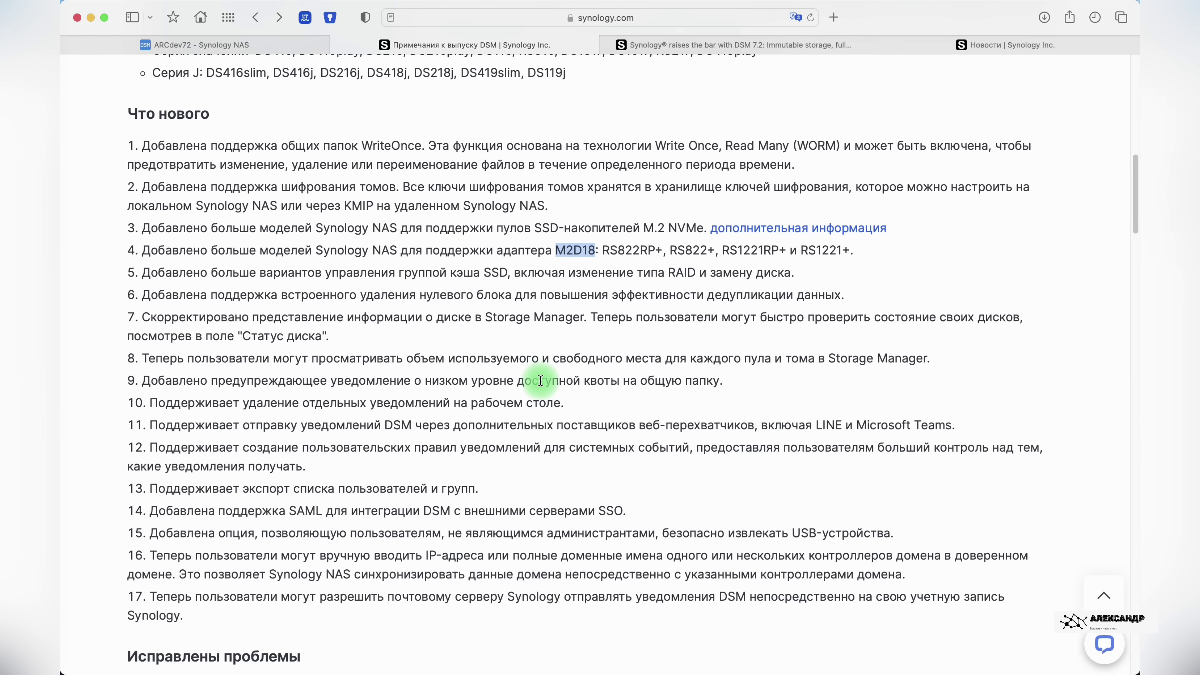
scroll(540, 380, down, 2)
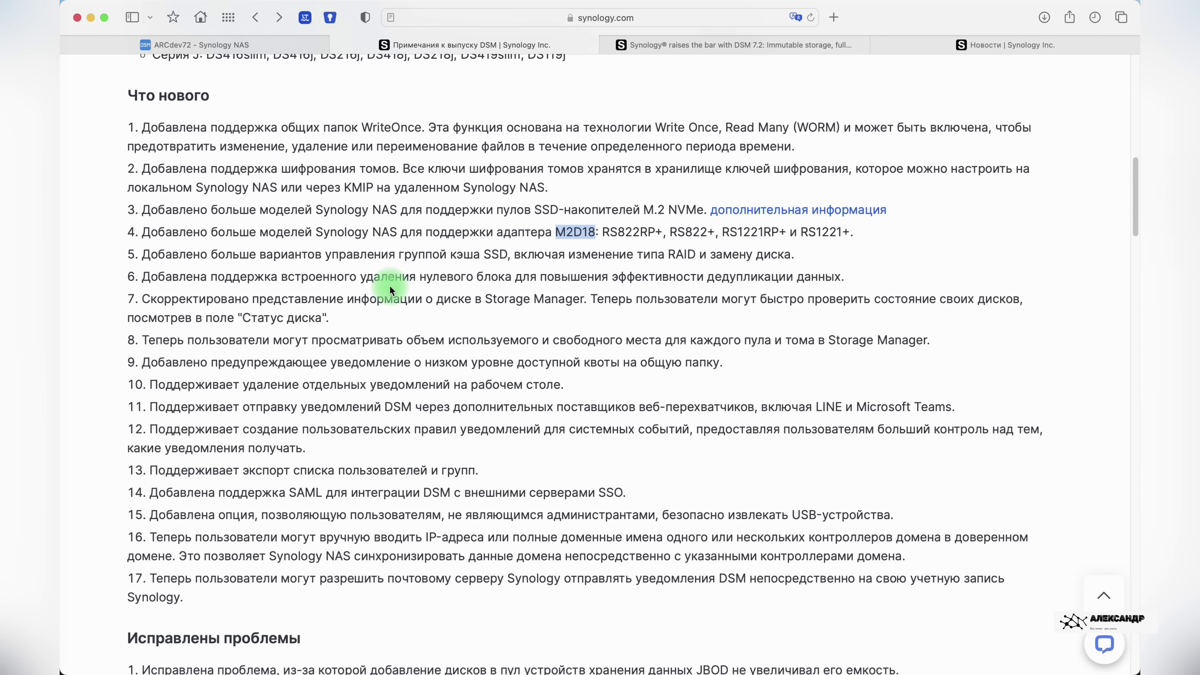
drag(374, 254, 625, 253)
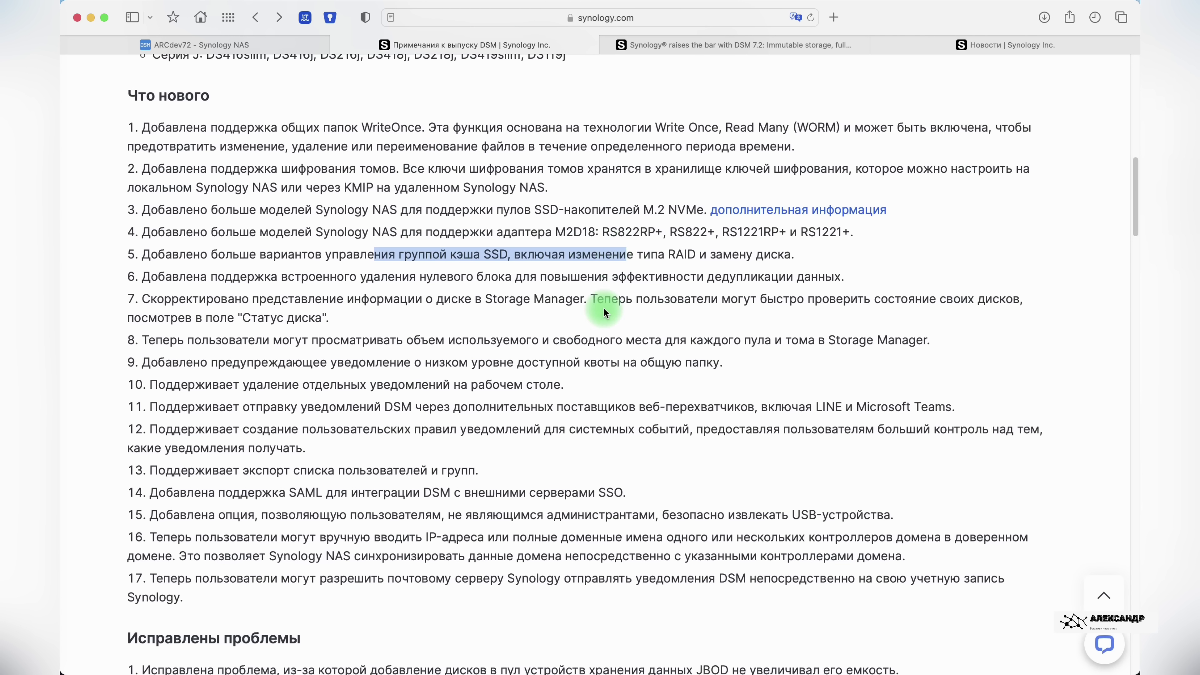
scroll(609, 311, down, 1)
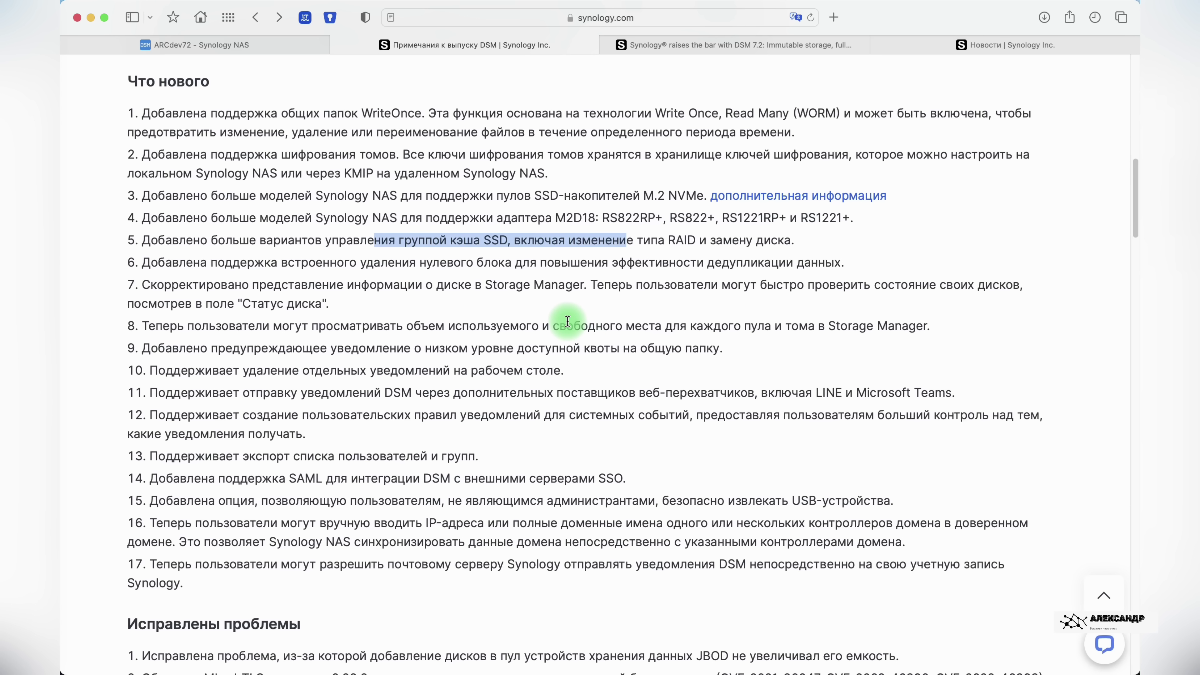
drag(807, 239, 605, 242)
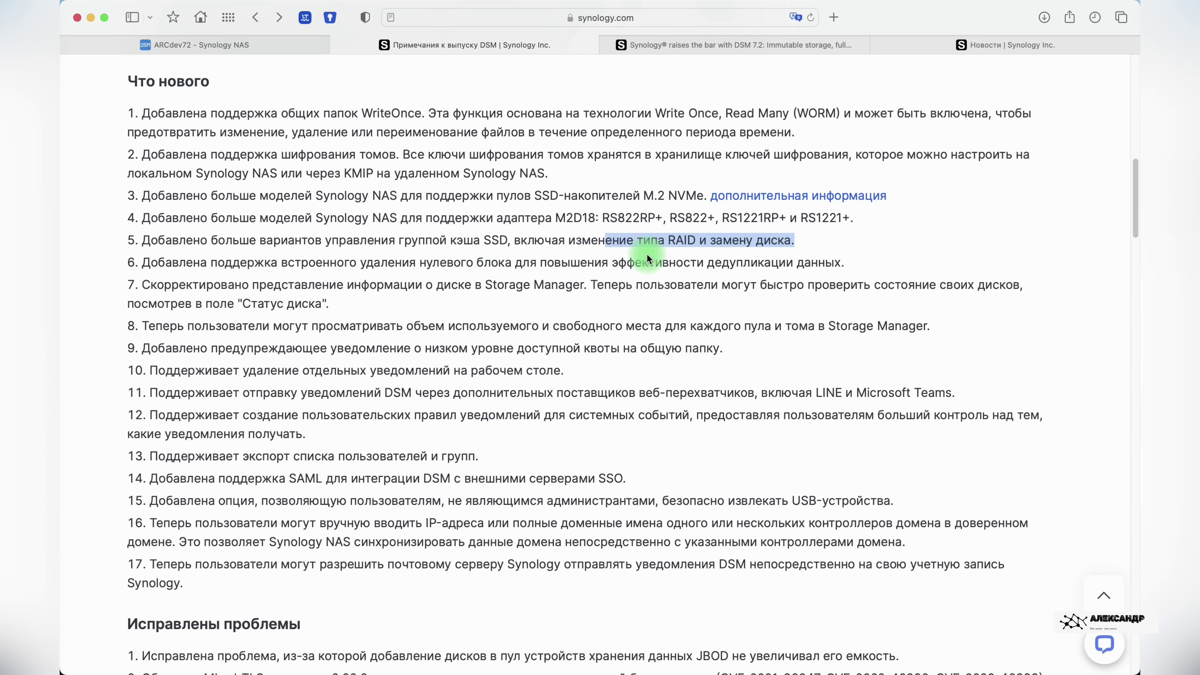
- Highlight What's New item 6 text on zero-block removal for deduplication, then item 9 about low shared folder quota notifications
drag(403, 264, 711, 272)
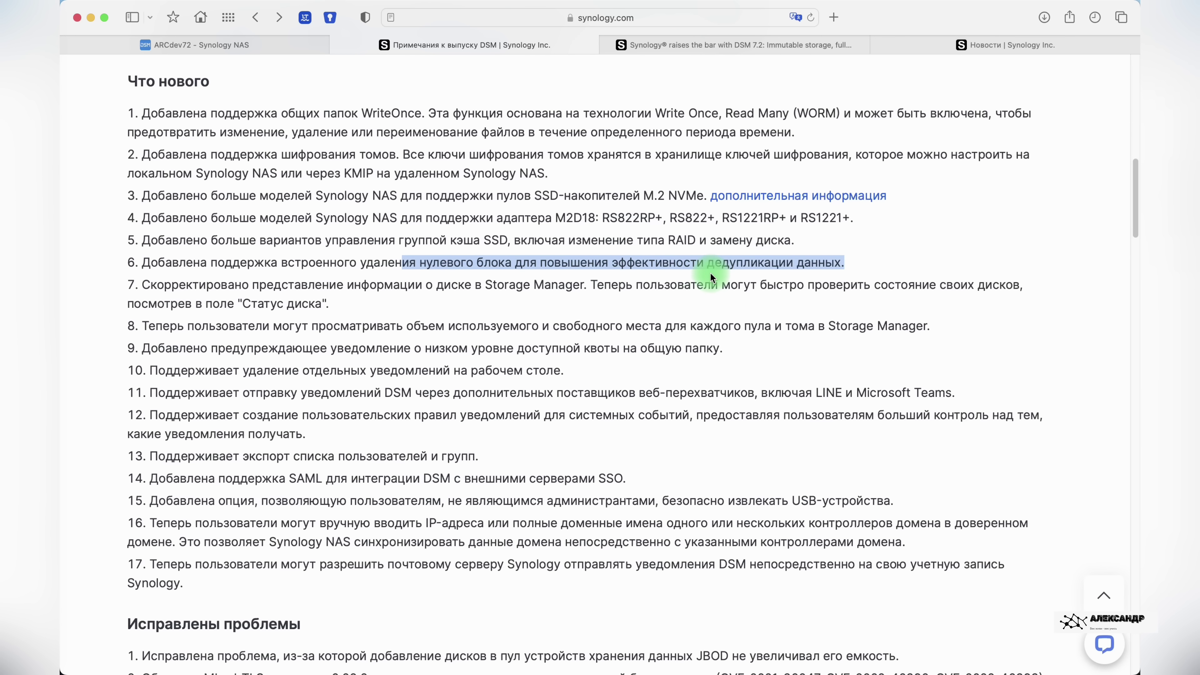
click(667, 308)
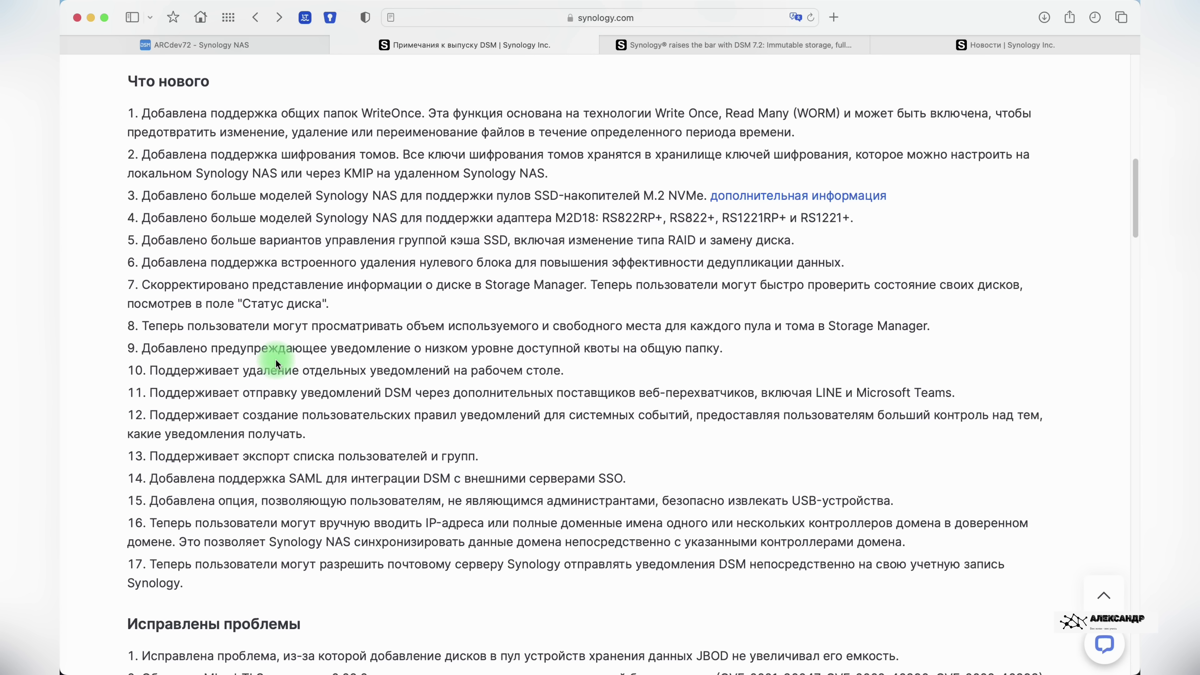
drag(137, 355, 775, 356)
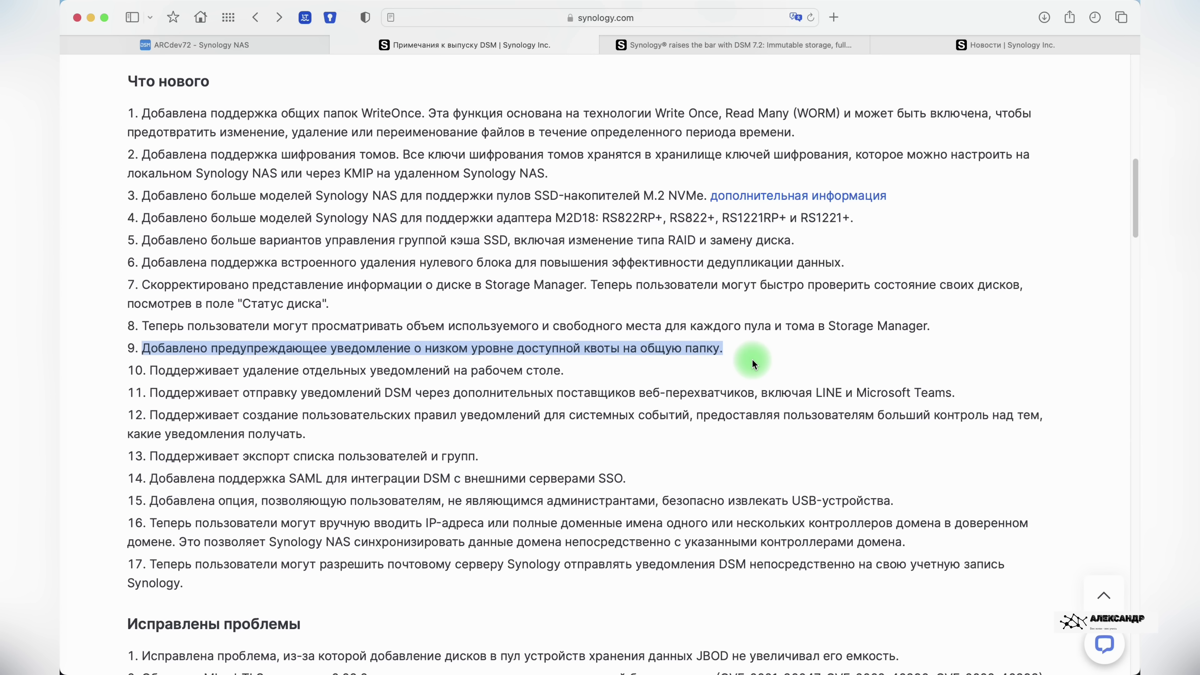
- Highlight What's New item 9 about low shared folder quota, then item 10 about deleting individual desktop notifications
drag(752, 358, 136, 349)
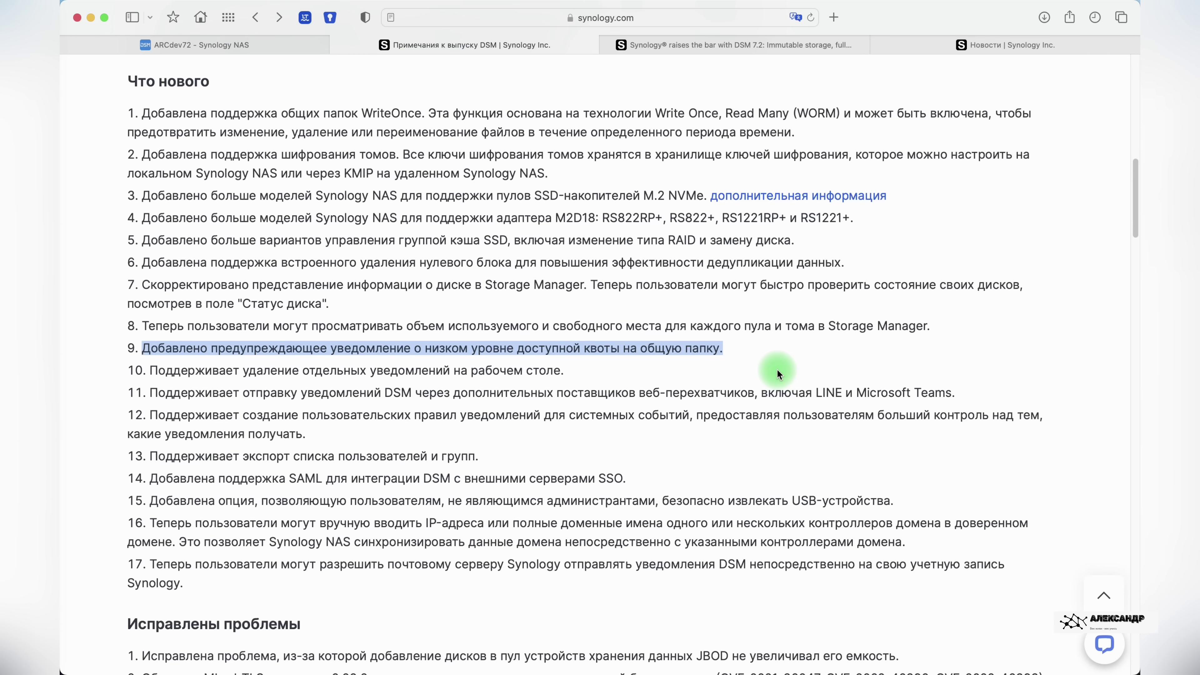
scroll(778, 371, down, 1)
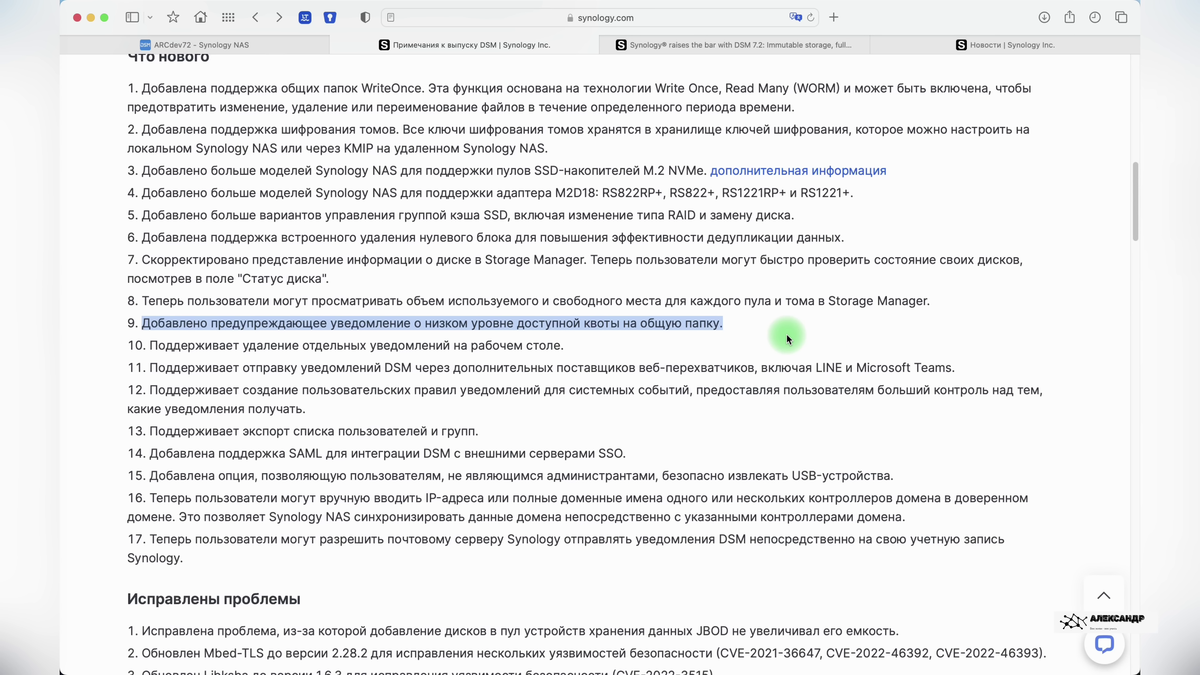
drag(566, 347, 146, 349)
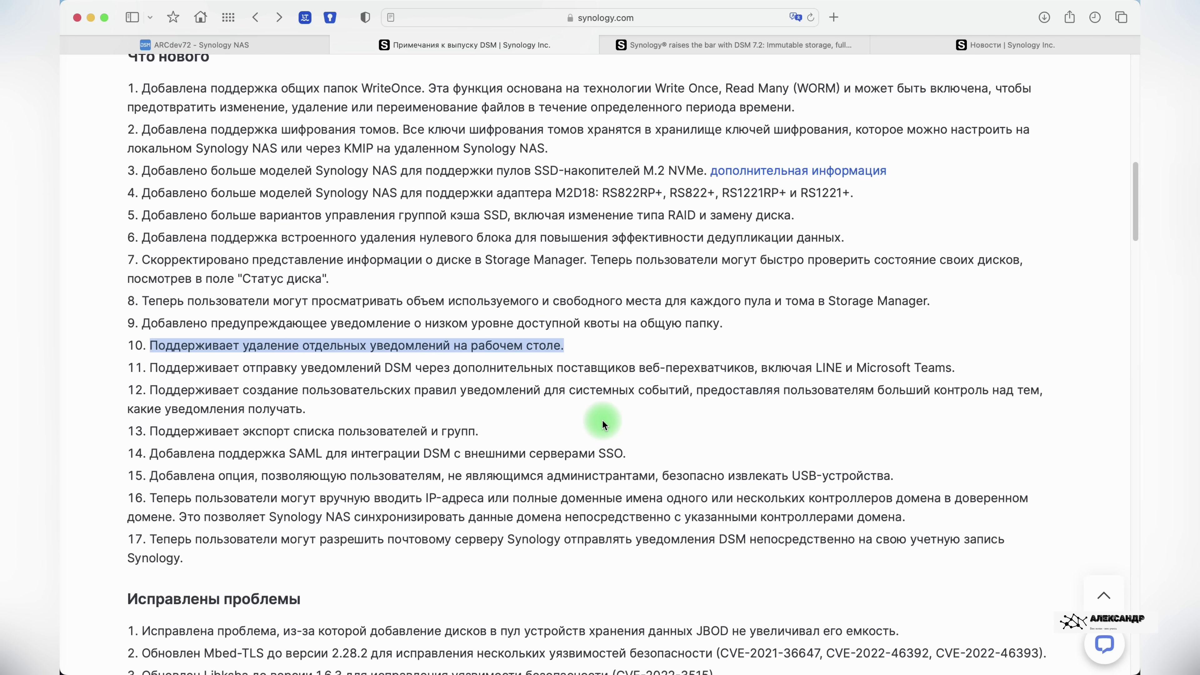
scroll(601, 419, down, 2)
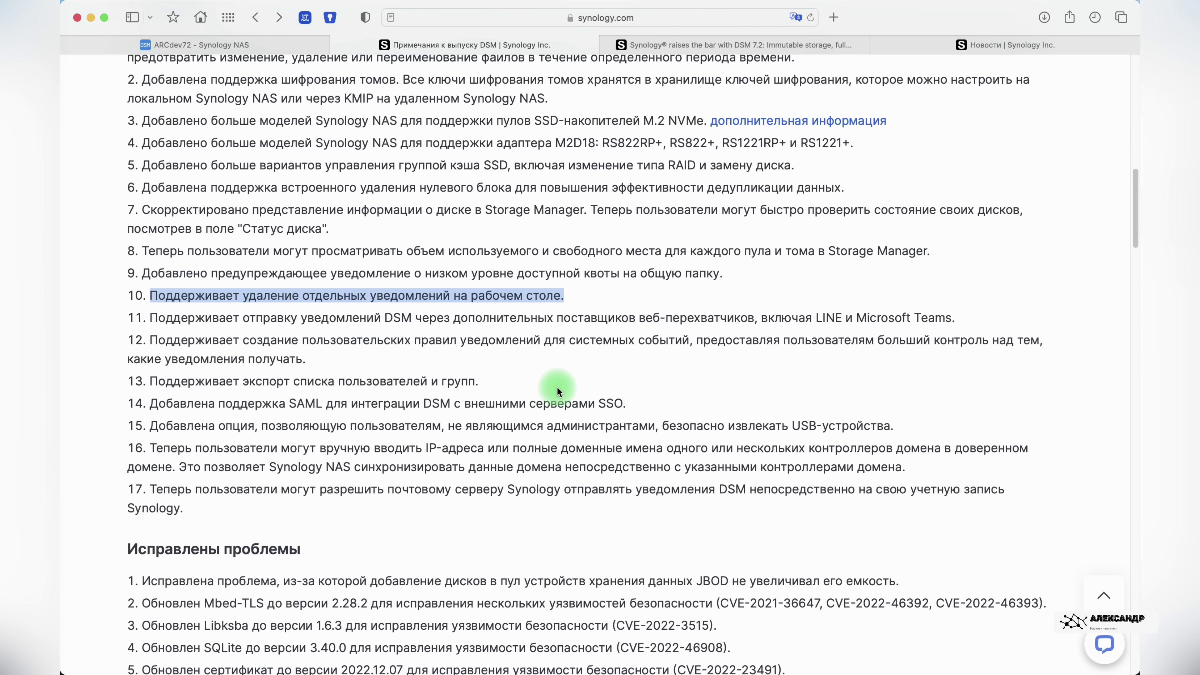
- Highlight What's New item 11 on sending DSM notifications, including LINE and Microsoft Teams, then its words on webhook providers
drag(402, 317, 961, 315)
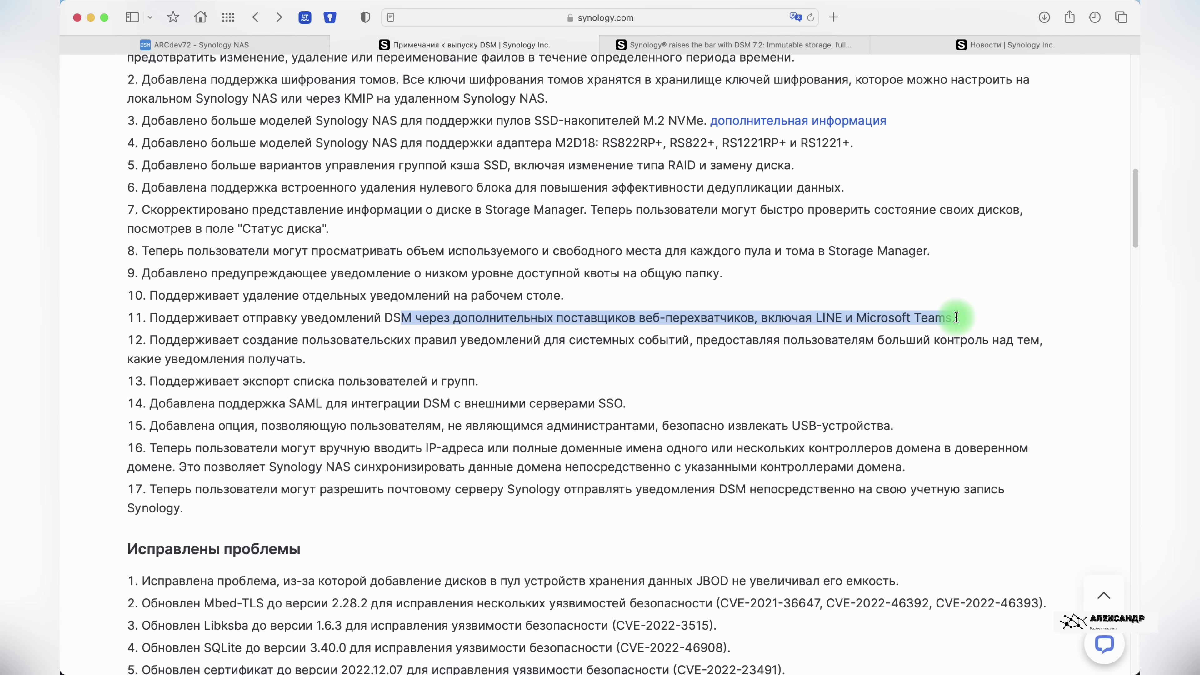
click(628, 319)
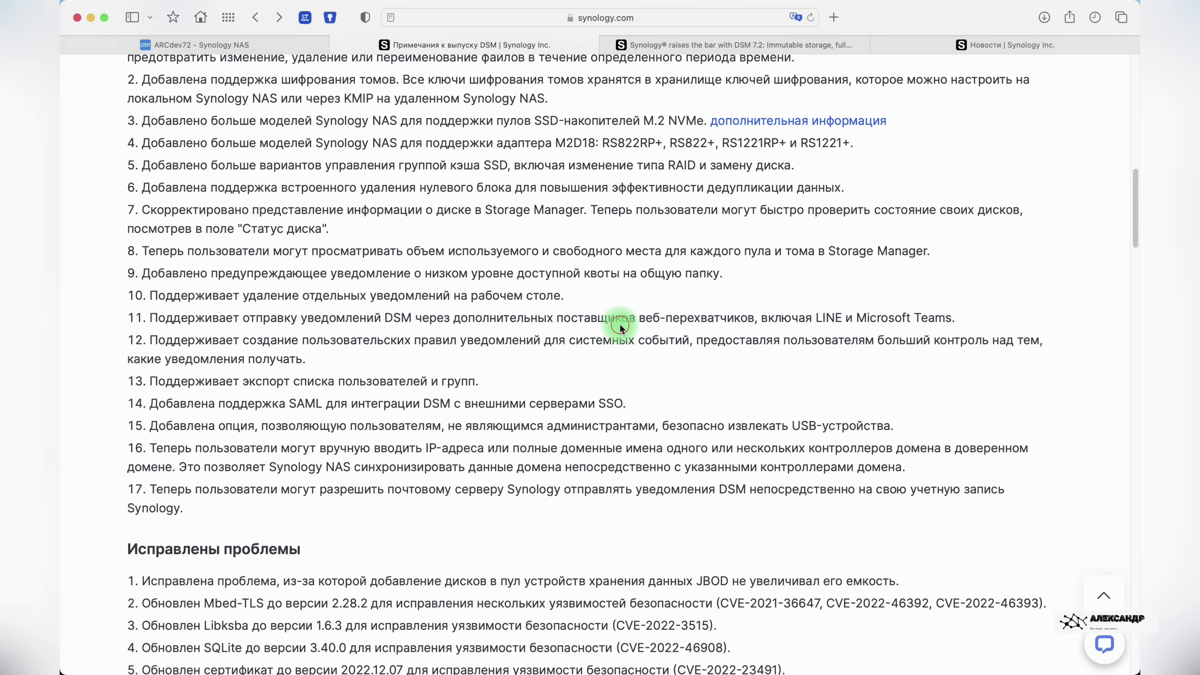
drag(570, 317, 755, 319)
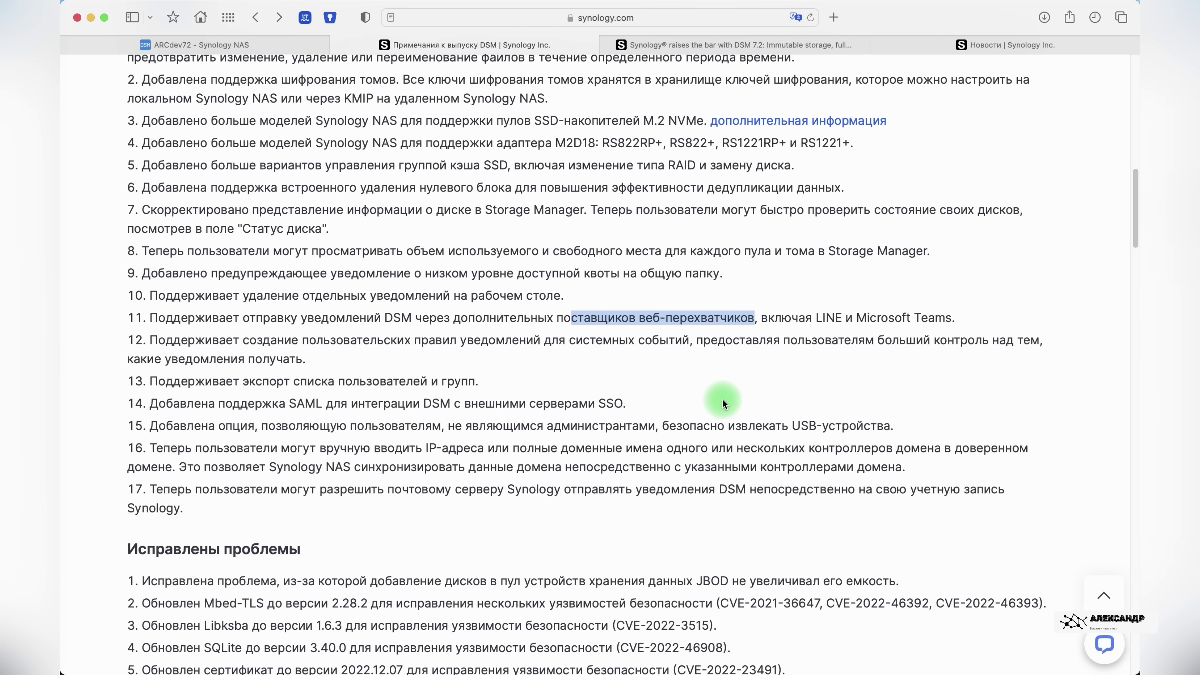
scroll(723, 396, down, 1)
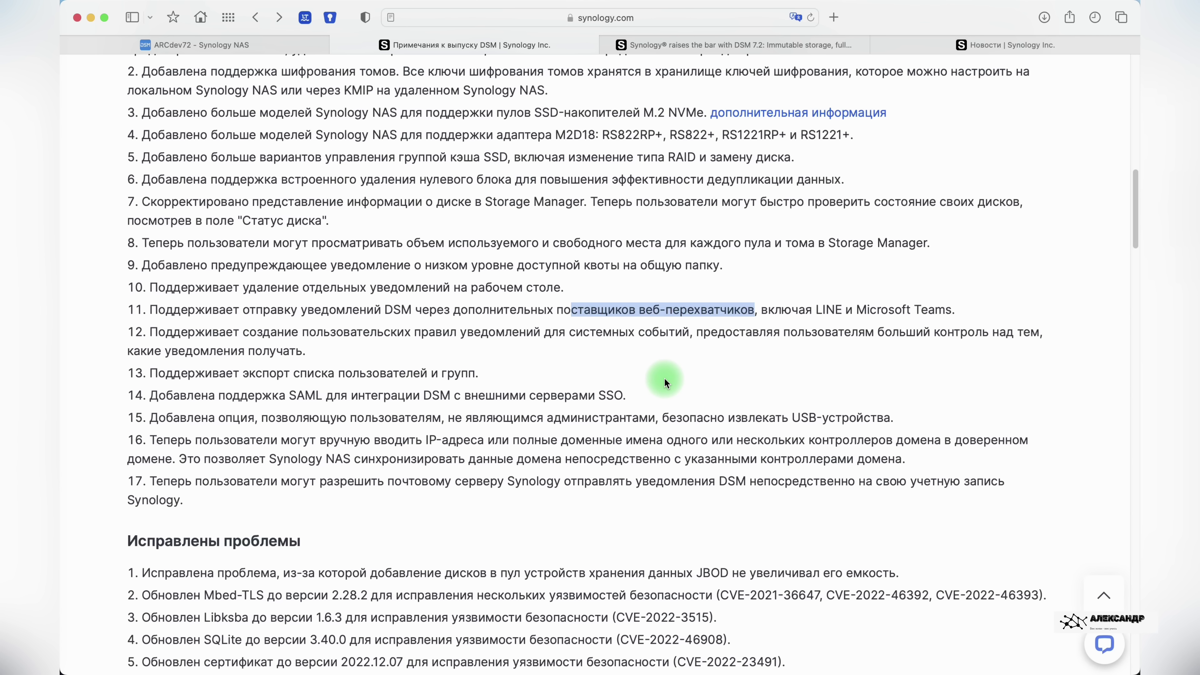
scroll(664, 383, down, 1)
drag(564, 302, 757, 301)
scroll(655, 355, down, 1)
scroll(656, 353, down, 3)
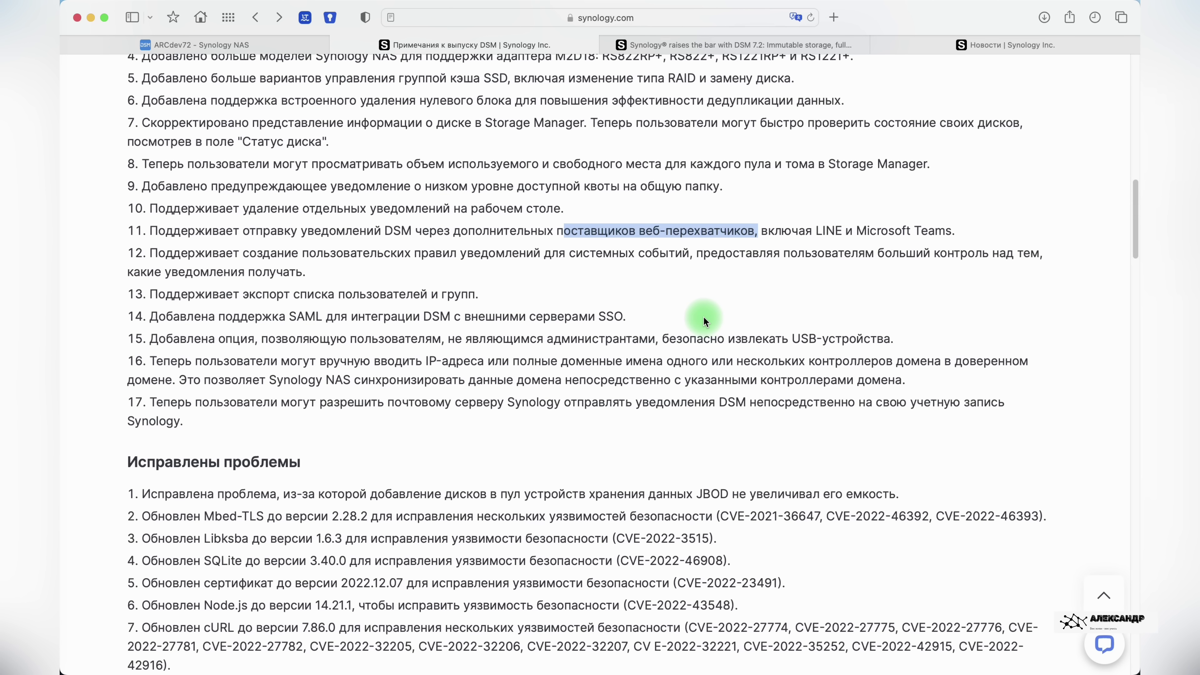
- Highlight What's New item 12 on custom notification rules, then item 13 on exporting the user and group list
drag(308, 277, 151, 254)
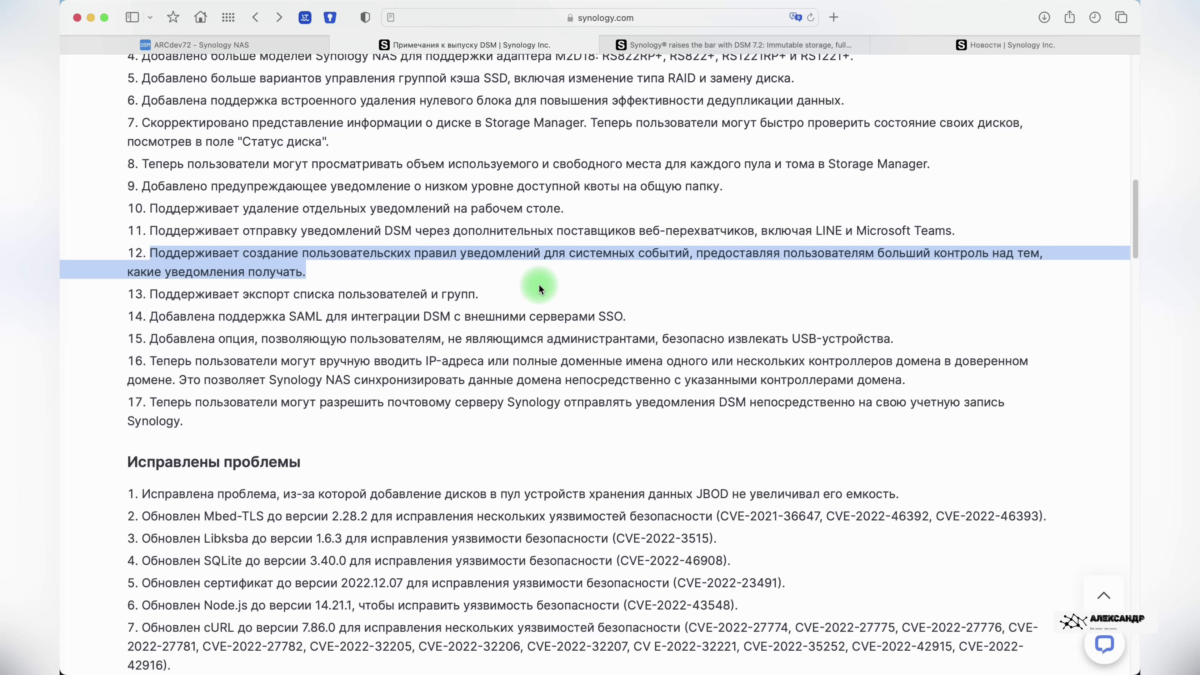
click(520, 275)
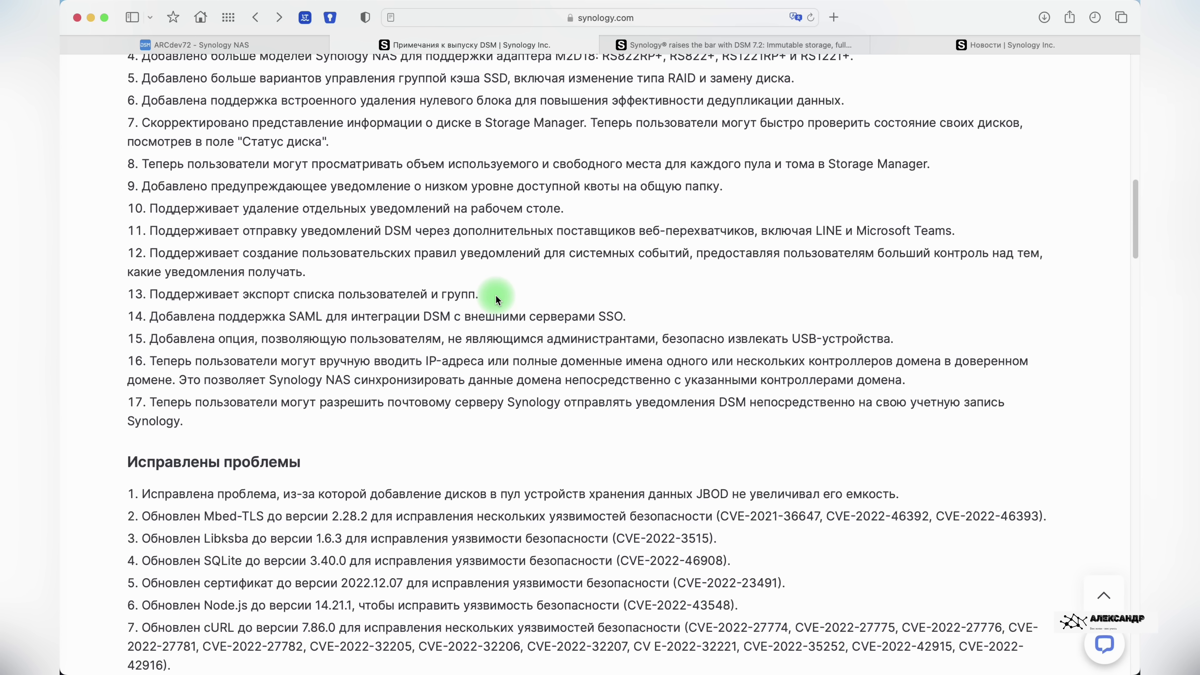
drag(495, 294, 256, 289)
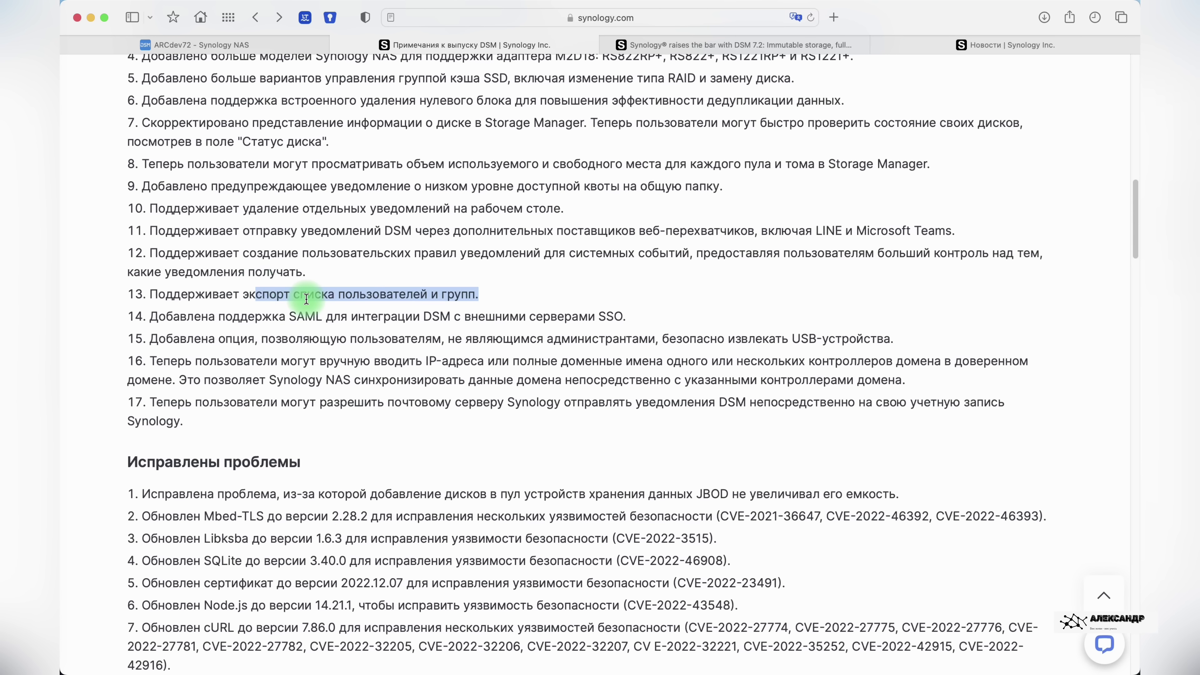
- Open the NAS's user and group settings and inspect the export formats and the user creation options
click(277, 47)
click(182, 67)
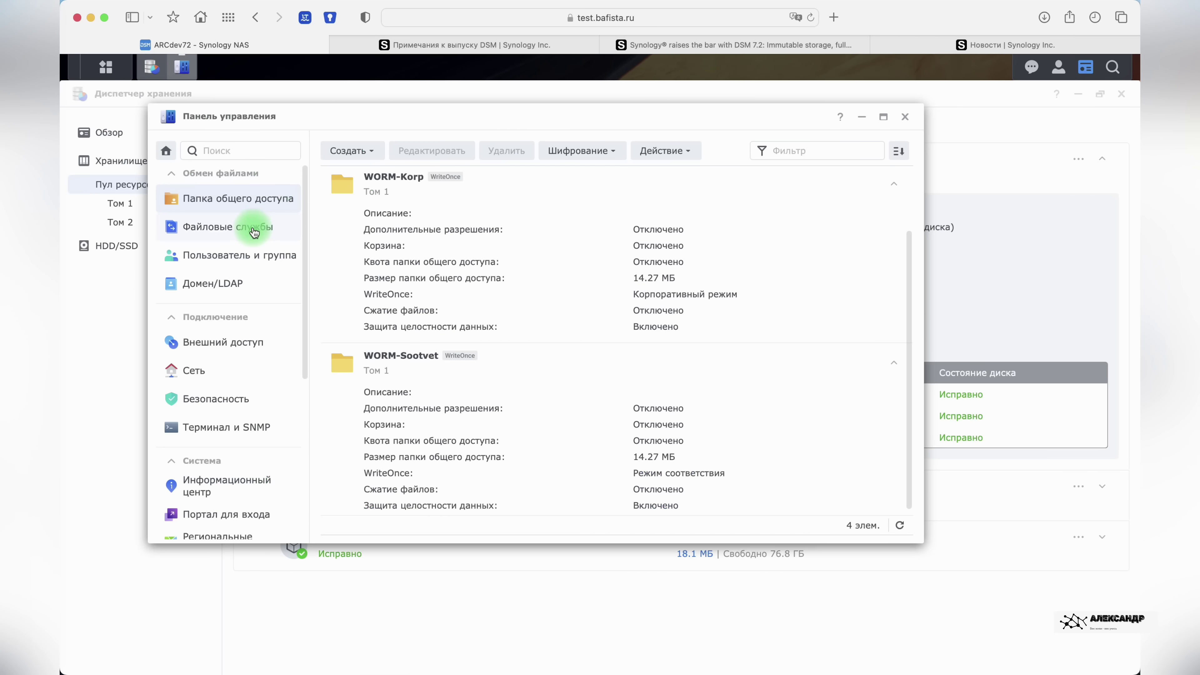
click(242, 255)
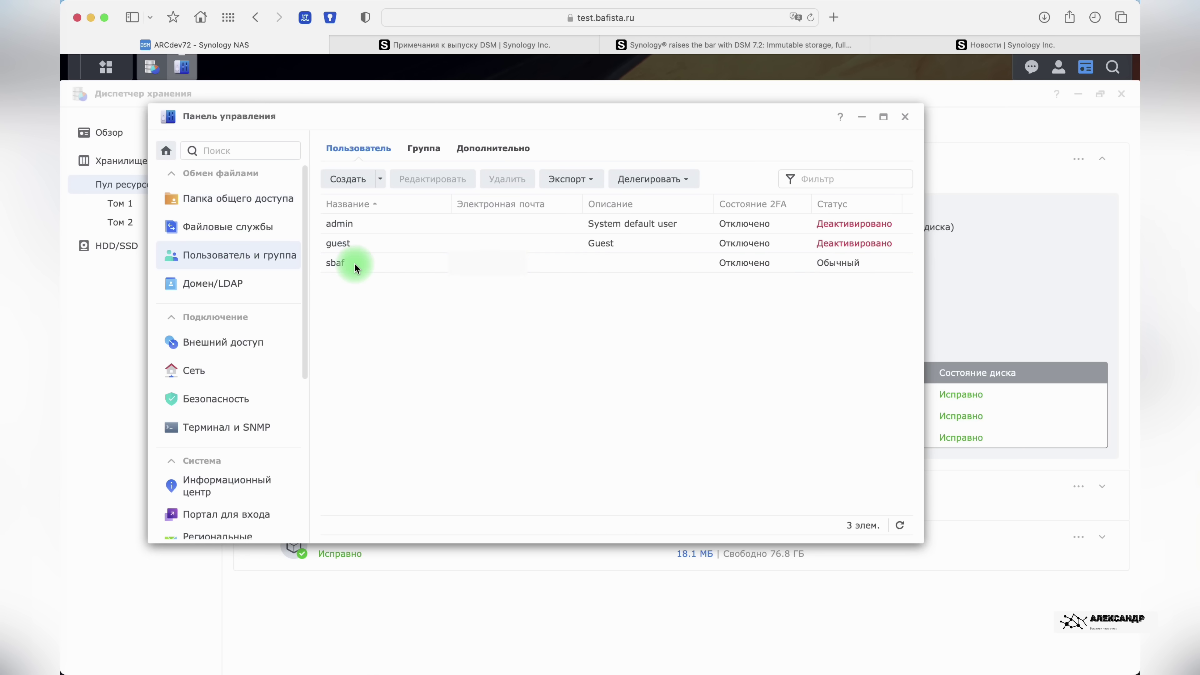
click(595, 186)
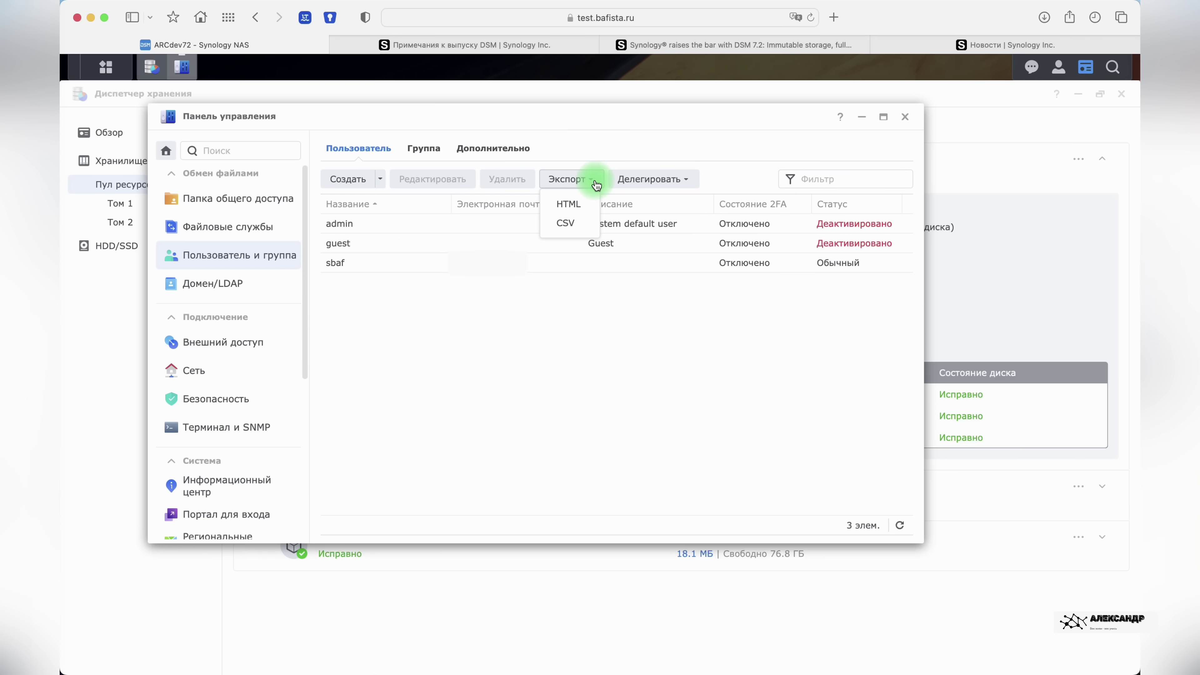
click(595, 182)
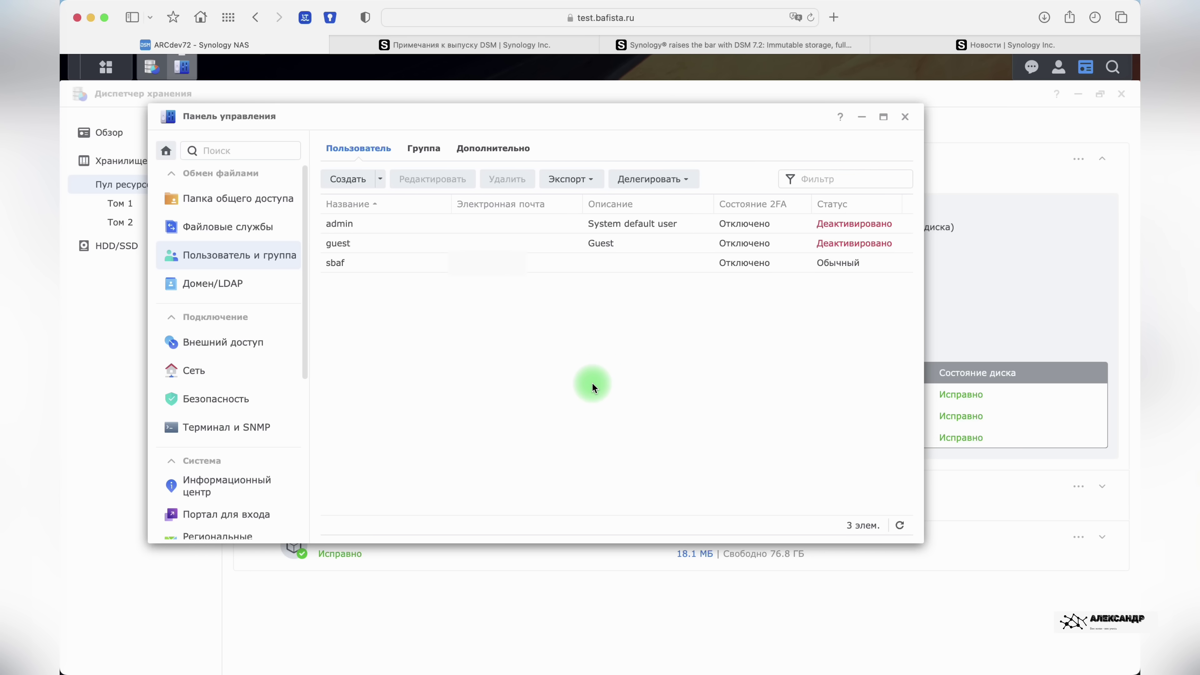
click(380, 178)
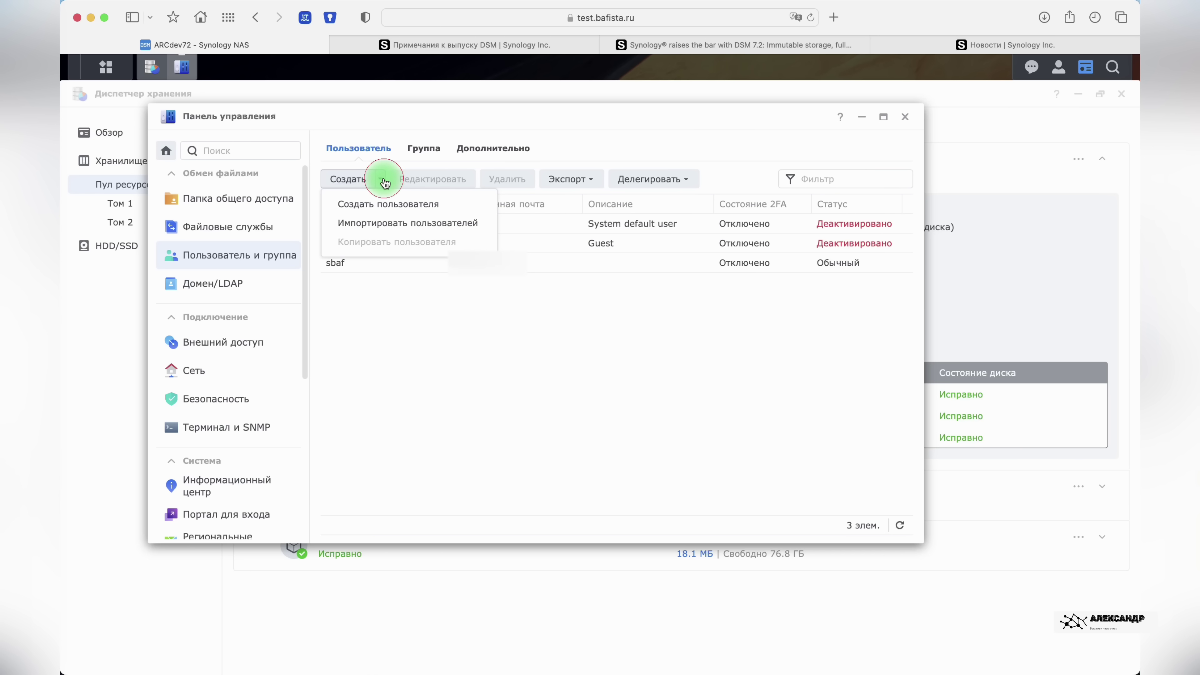
click(510, 364)
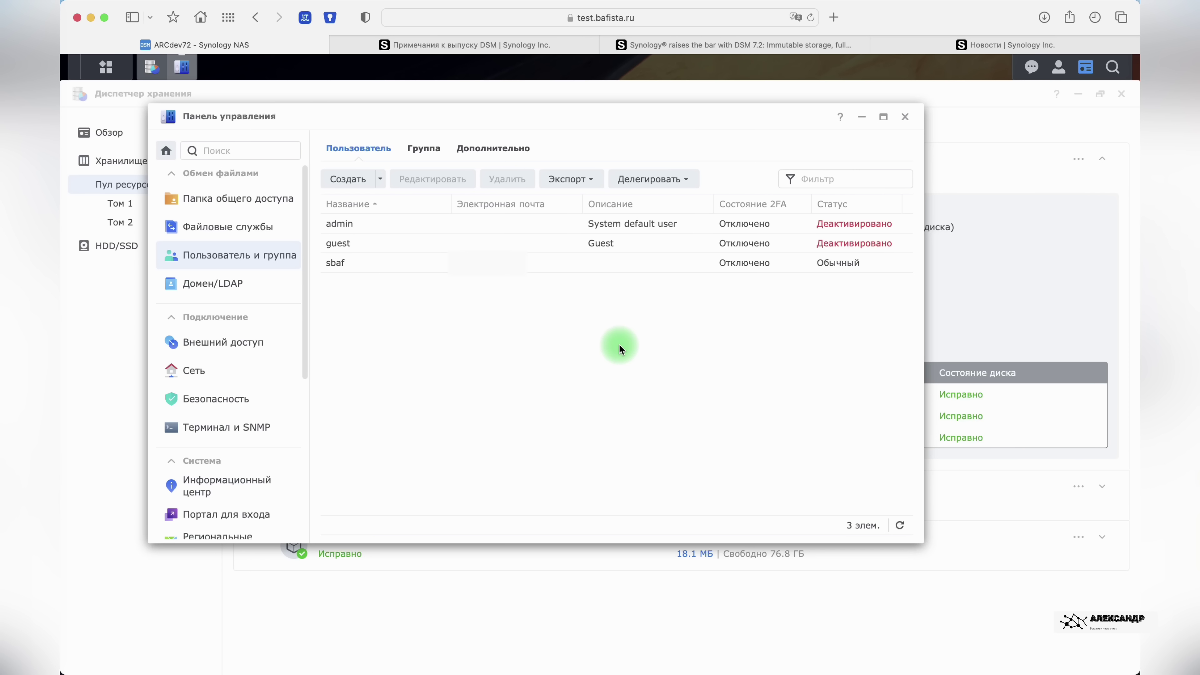
- Highlight What's New item 15 on USB ejection by non-administrators, then the term AMFA on the DiskStation Manager 7.2 Beta page
key(ctrl+Tab)
drag(903, 340, 154, 340)
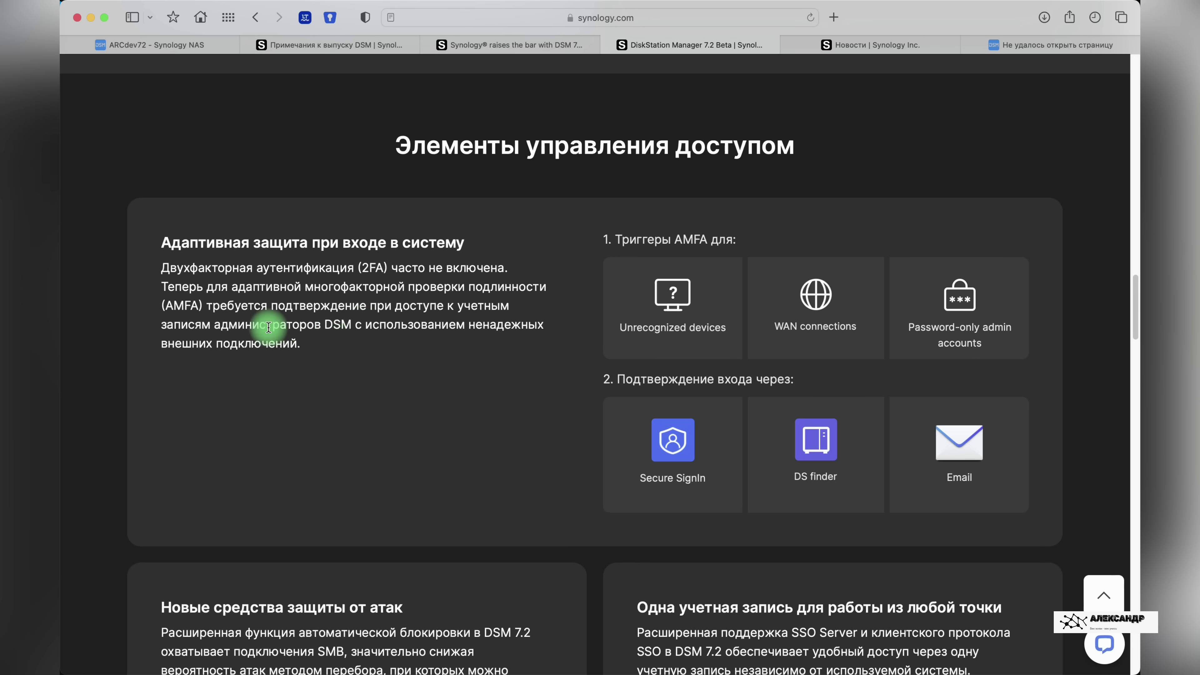
double_click(182, 306)
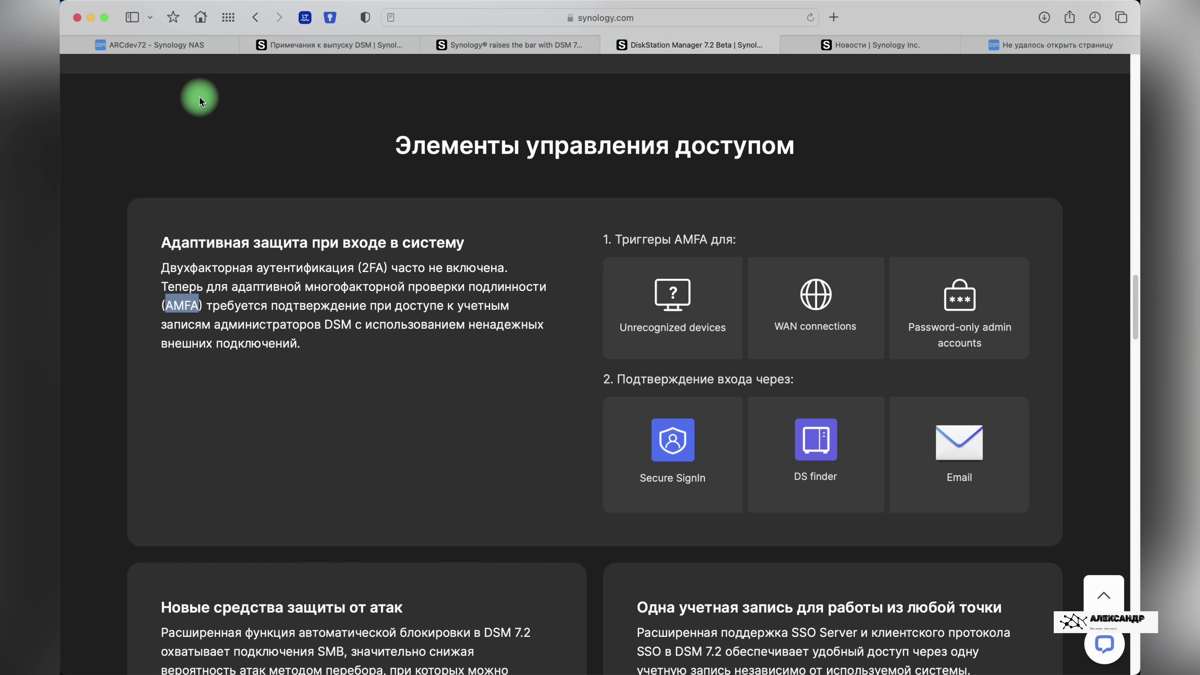
- Open the account security settings in the NAS's Control Panel to inspect the Adaptive MFA option for administrators
click(185, 50)
click(107, 208)
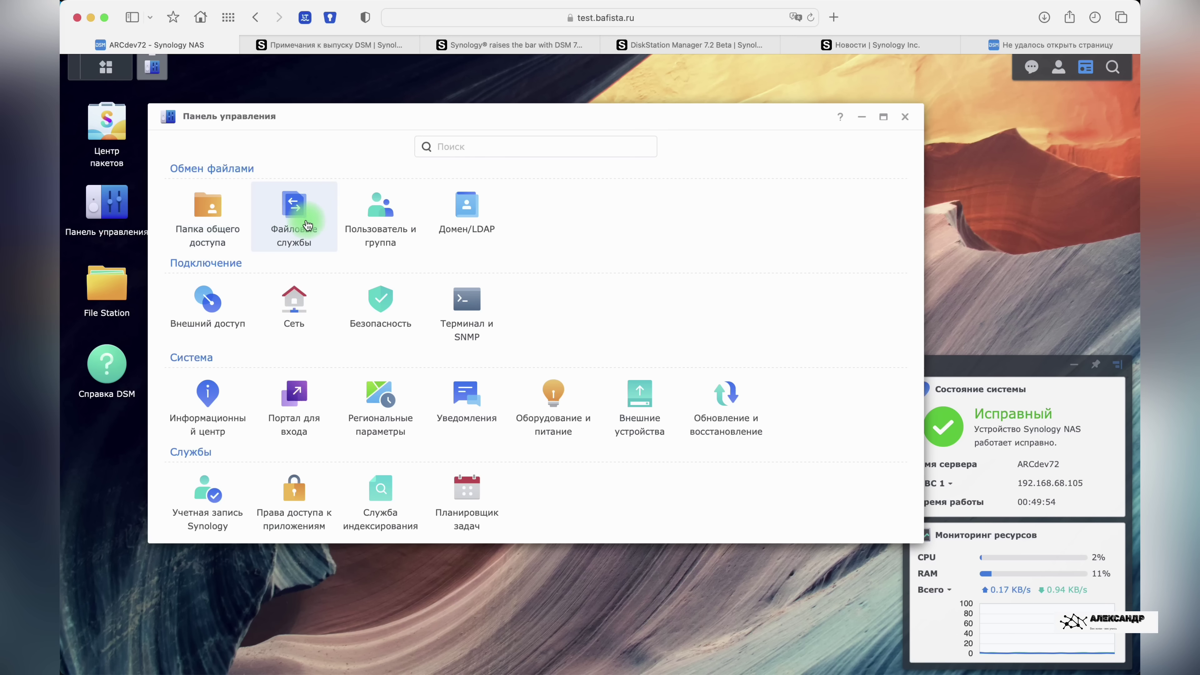
click(390, 294)
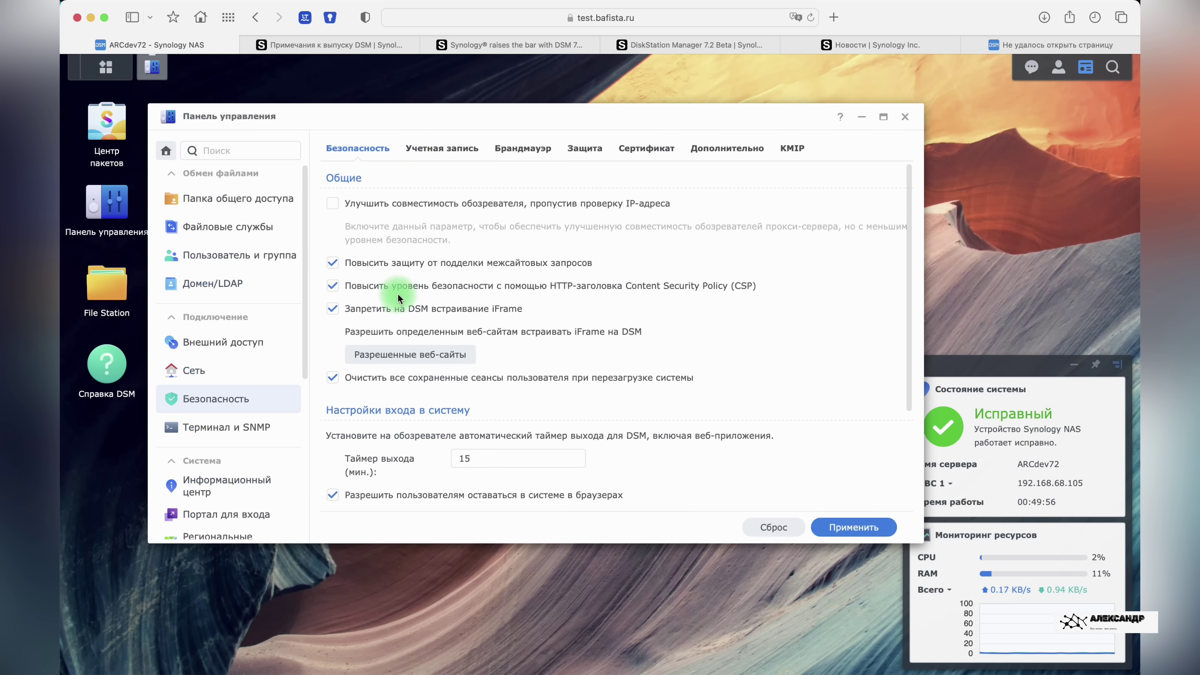
click(441, 150)
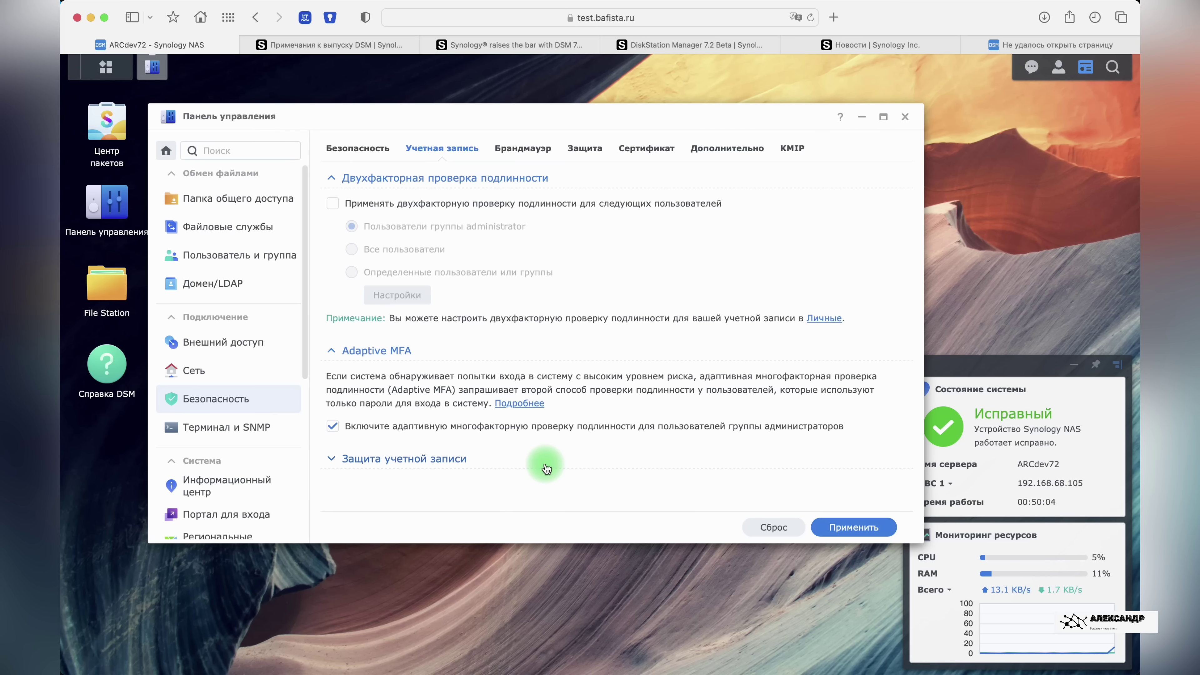
- Open the signed-in account's personal settings, inspect the e-mail address field, and close the window
click(1058, 68)
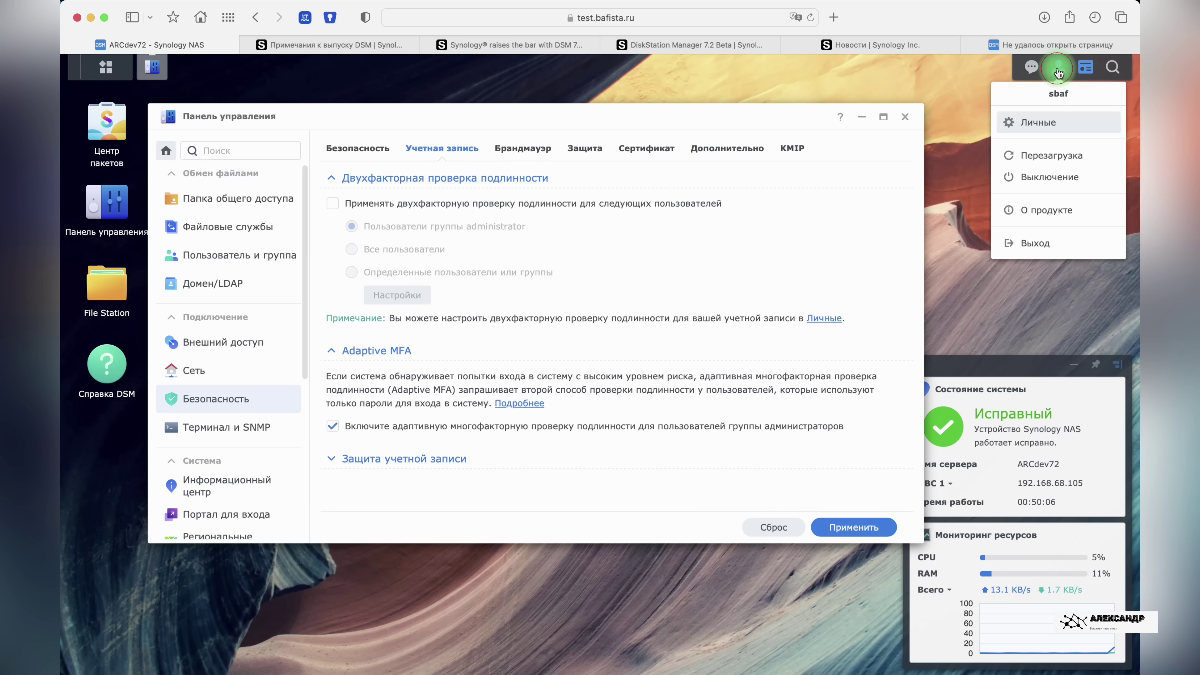
click(1034, 136)
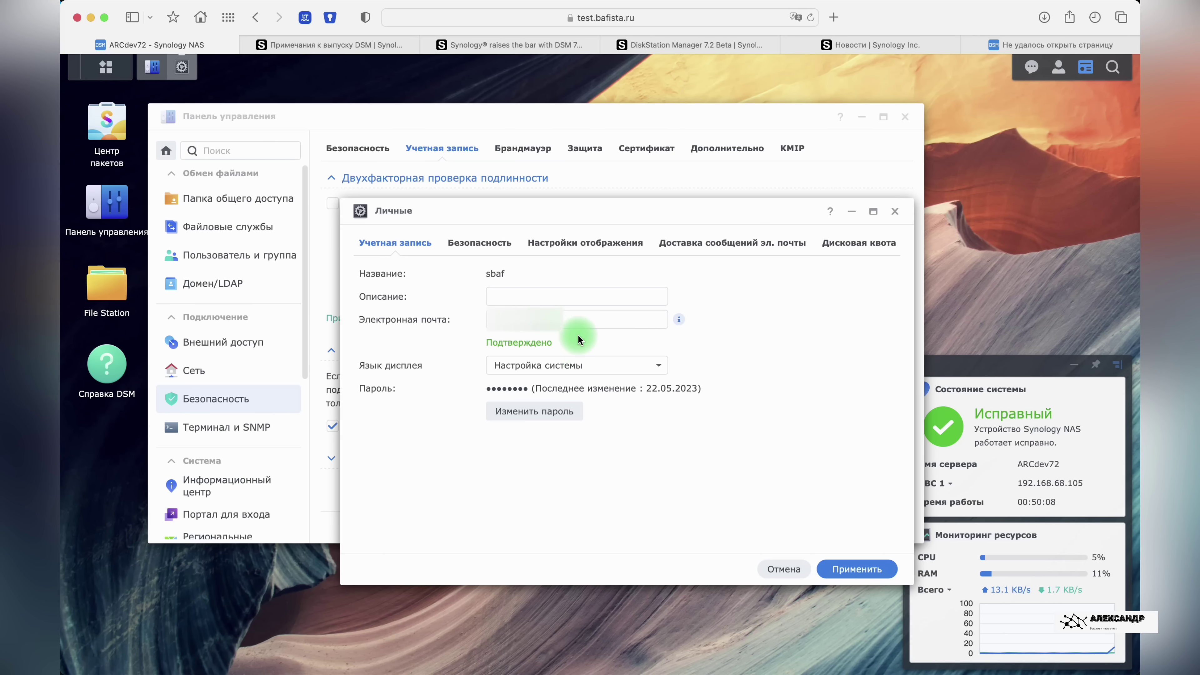
click(576, 323)
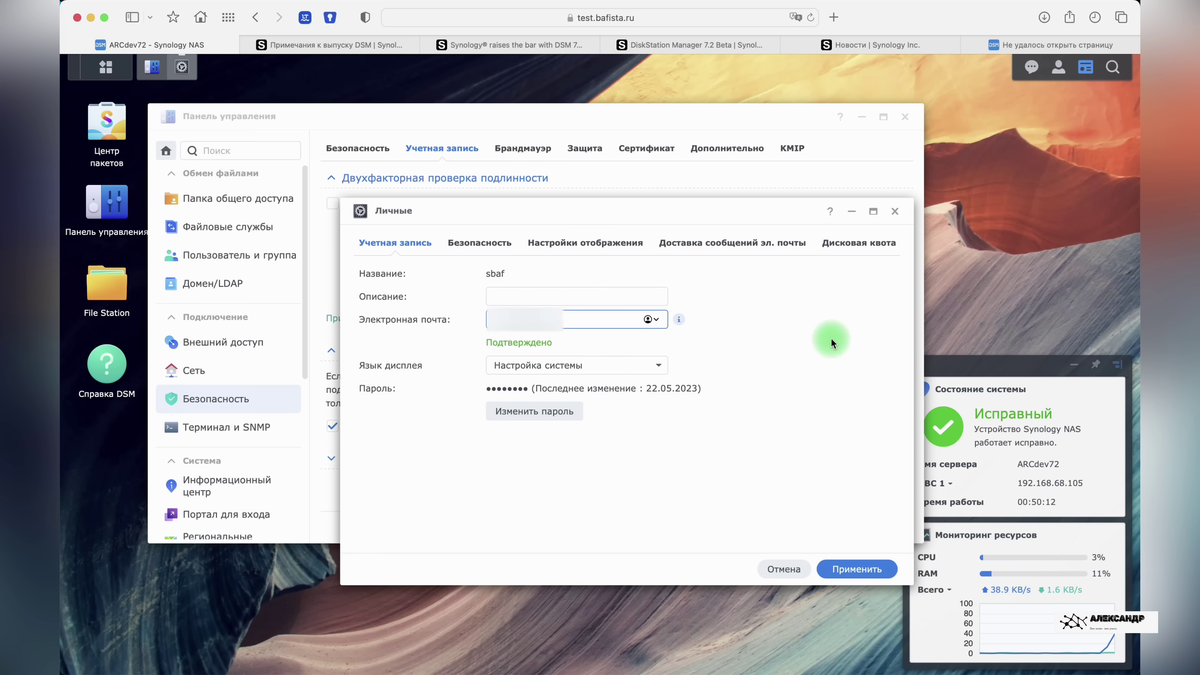
click(893, 212)
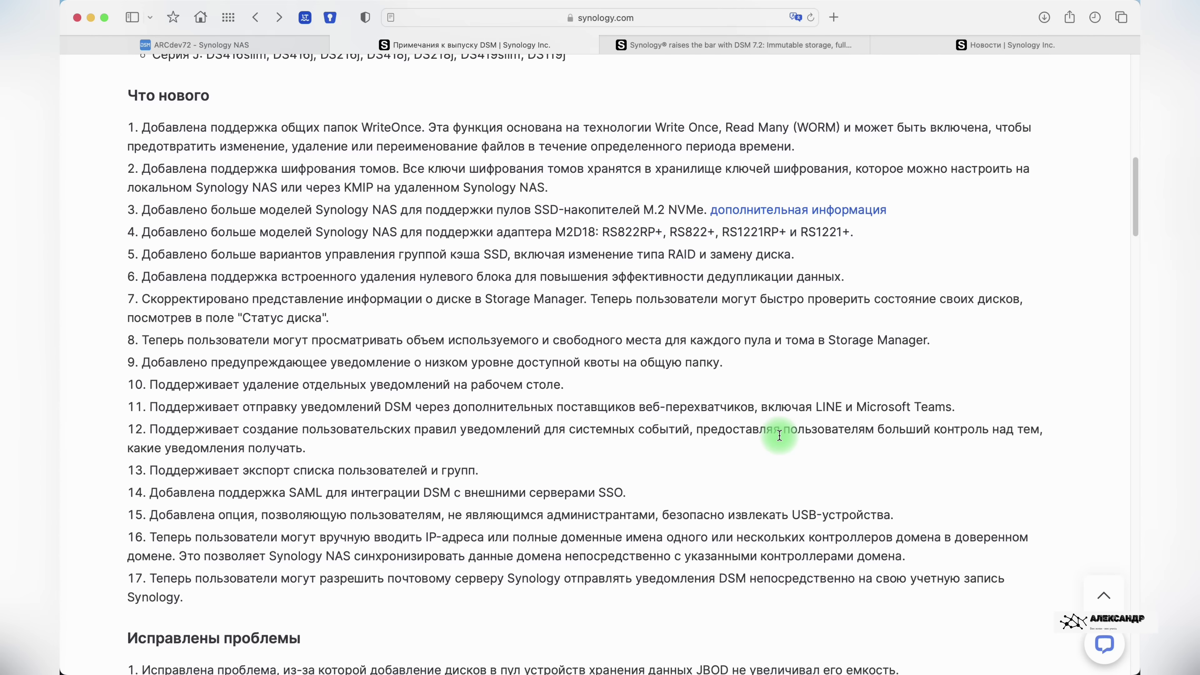
- Skim the DSM 7.2-64561 release notes again, covering the important notes, What's New and the fixed issues
scroll(780, 435, up, 10)
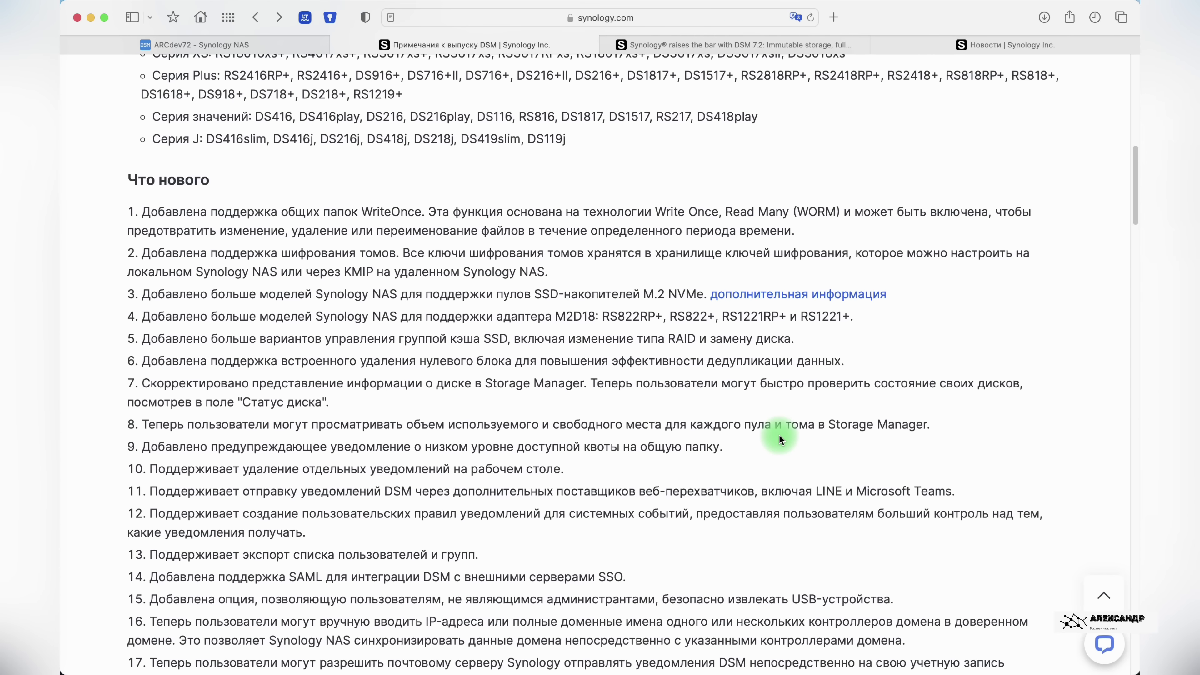
scroll(780, 437, up, 5)
scroll(780, 437, down, 15)
scroll(782, 437, down, 20)
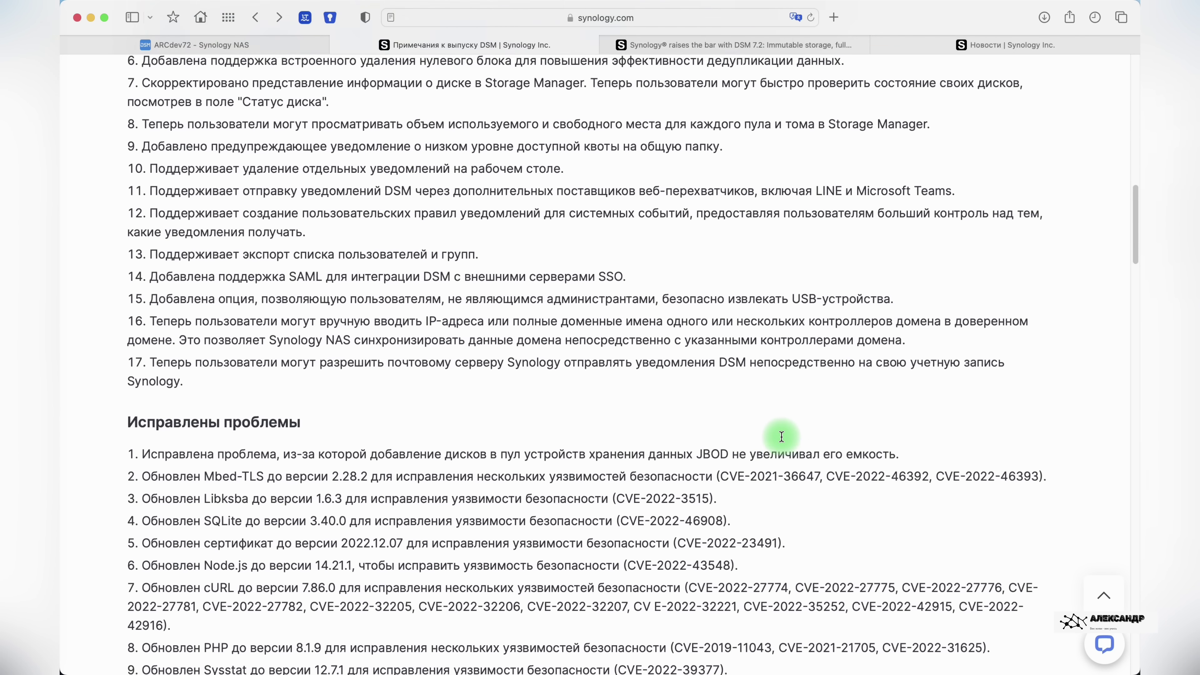
scroll(781, 438, down, 5)
scroll(780, 438, up, 13)
scroll(780, 439, up, 14)
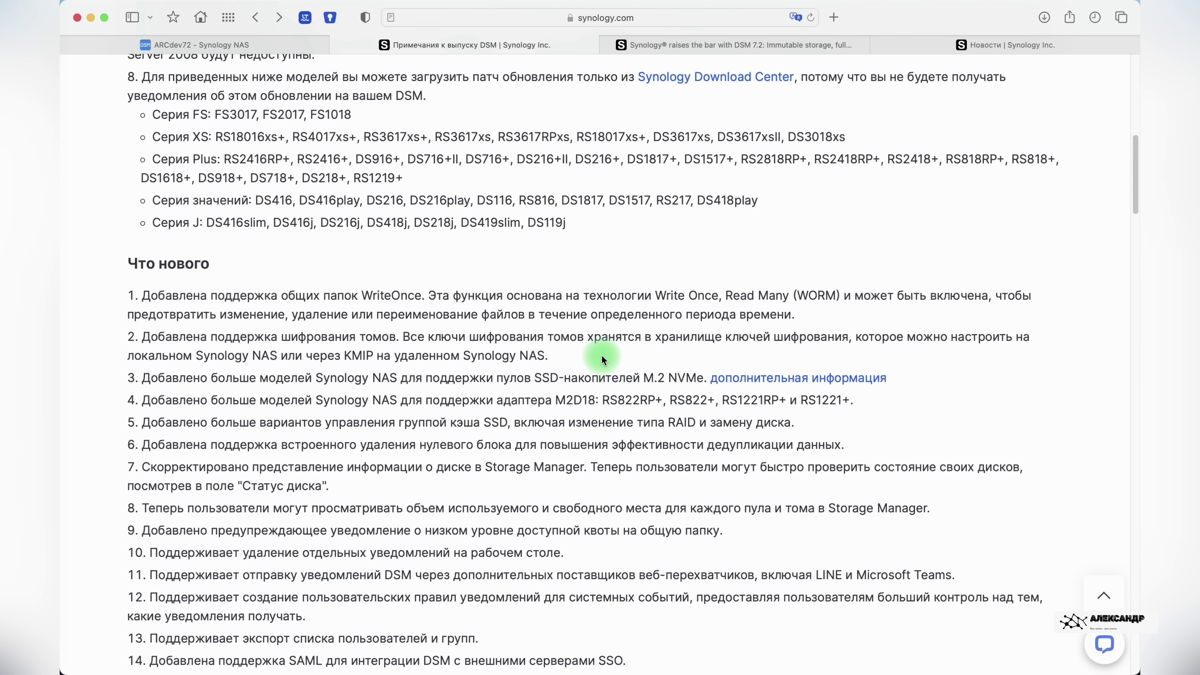
scroll(607, 357, down, 1)
scroll(635, 411, up, 2)
scroll(570, 328, up, 10)
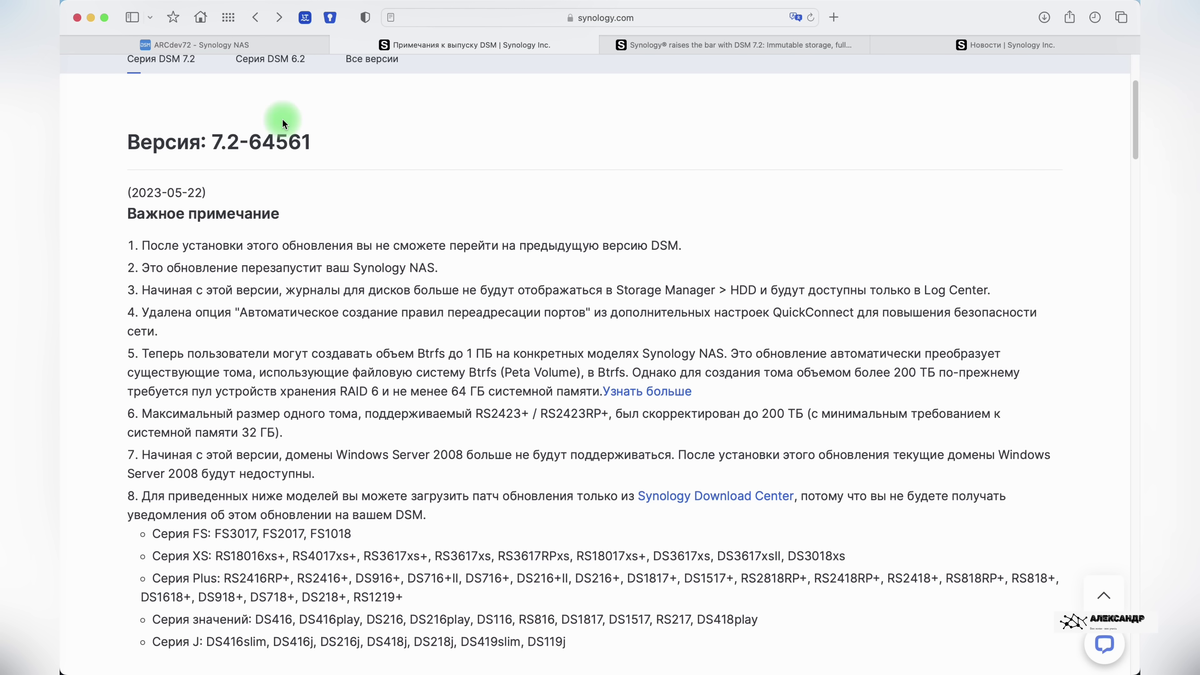
- Open Container Manager on the NAS, inspect its overview page, and close it
click(190, 43)
click(106, 66)
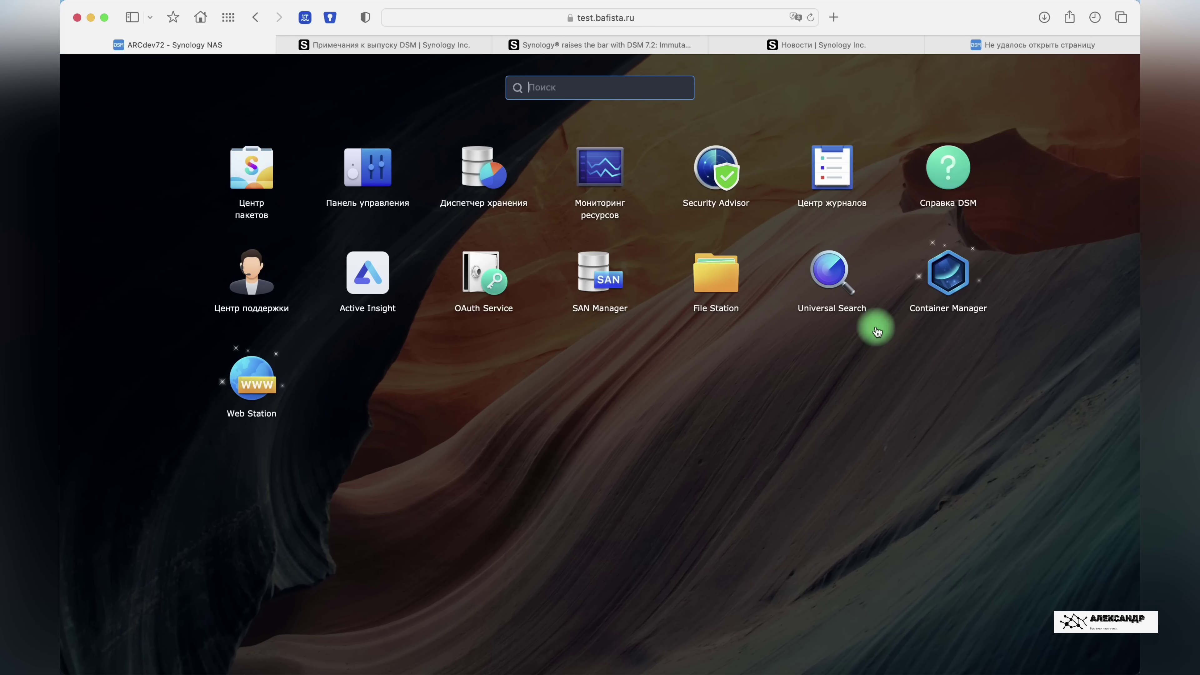
click(949, 277)
drag(796, 194, 664, 156)
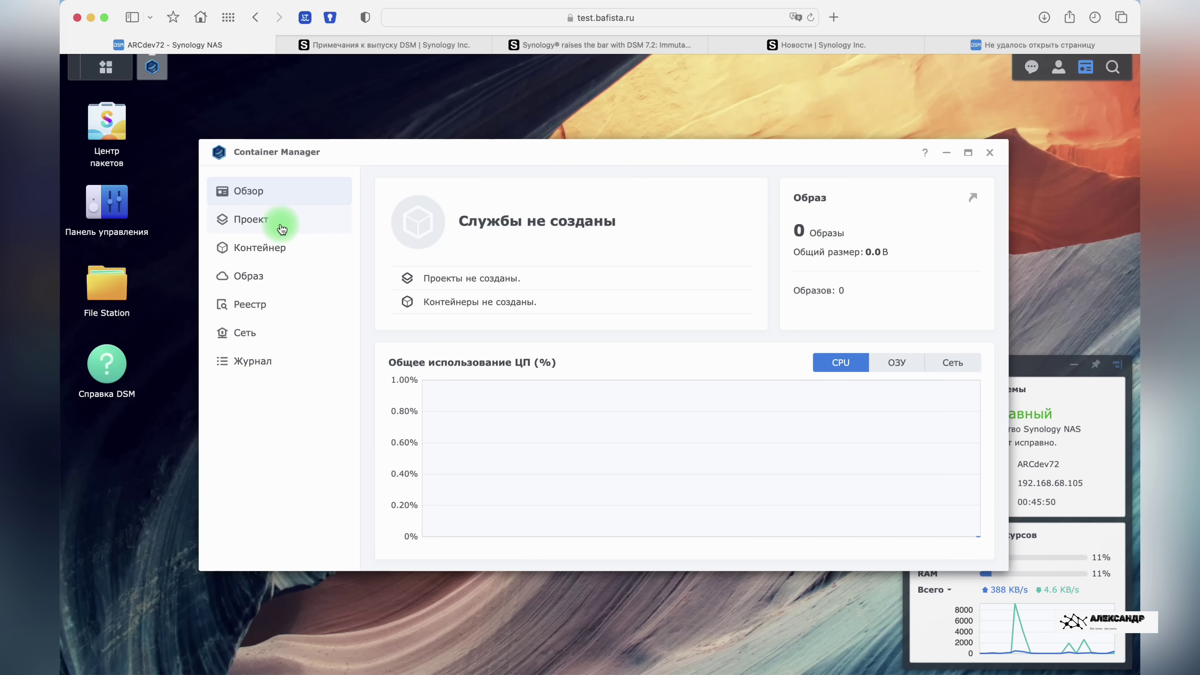
click(990, 154)
- Open Web Station and start its introductory tour
click(106, 67)
click(252, 378)
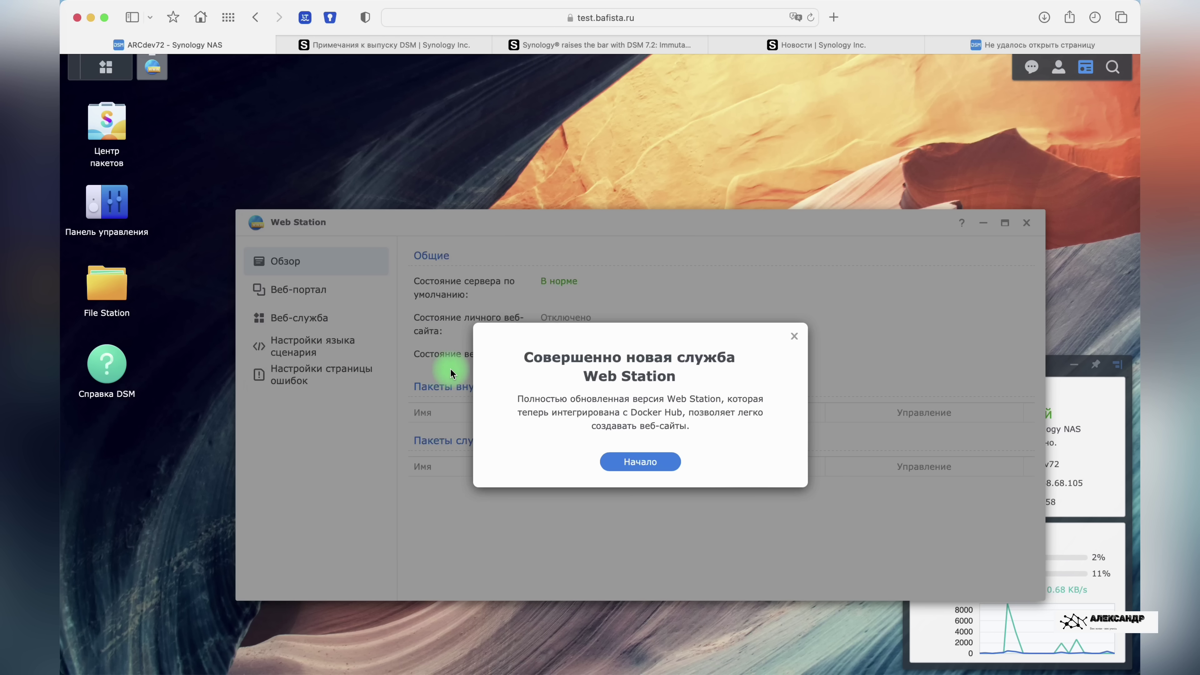
click(640, 462)
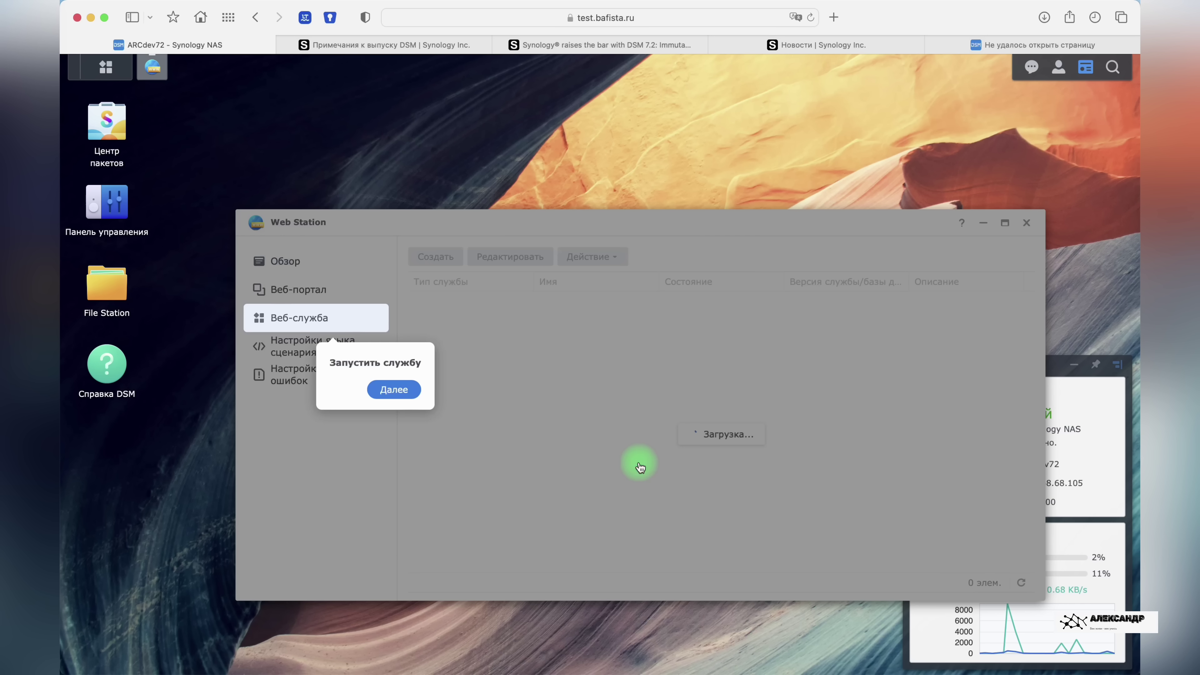
- Finish the Web Station introductory tour, inspect the default web portal entry, and close Web Station
click(394, 389)
click(452, 363)
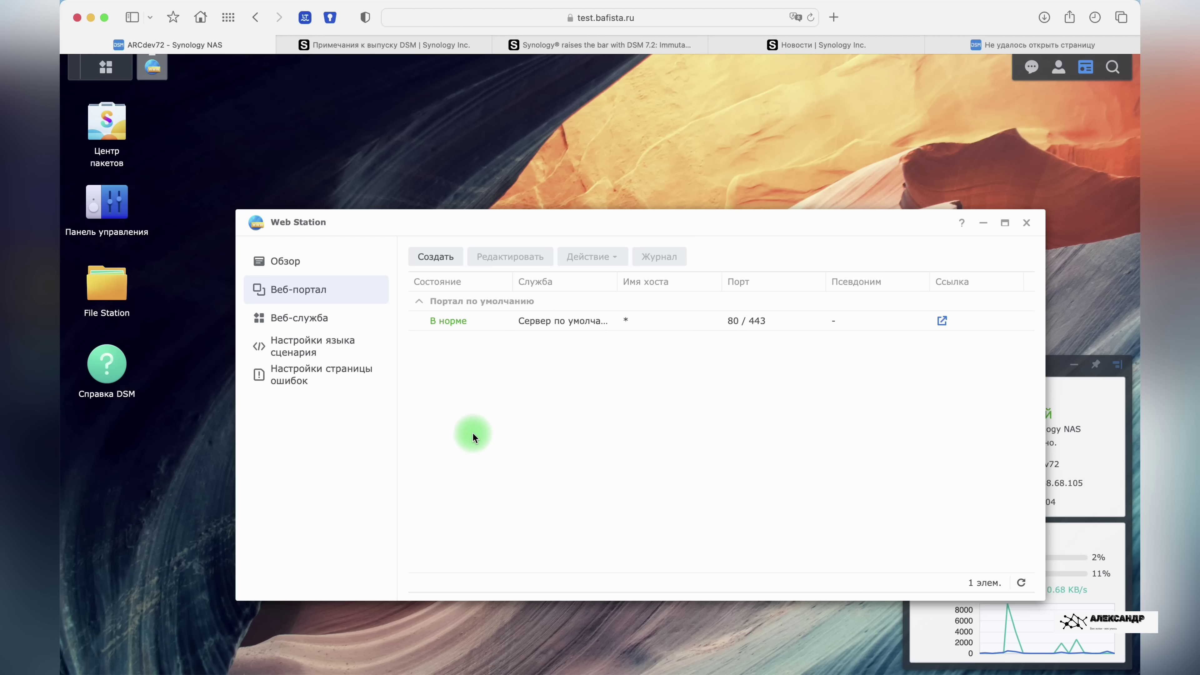
drag(726, 222, 654, 154)
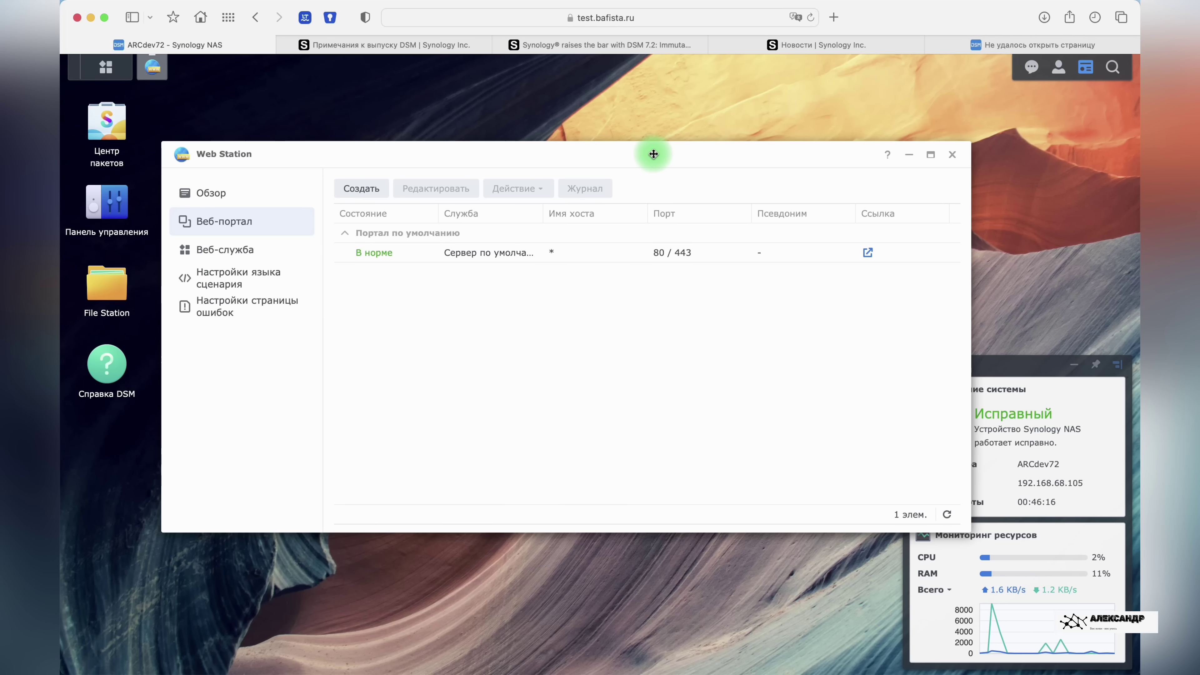
click(953, 158)
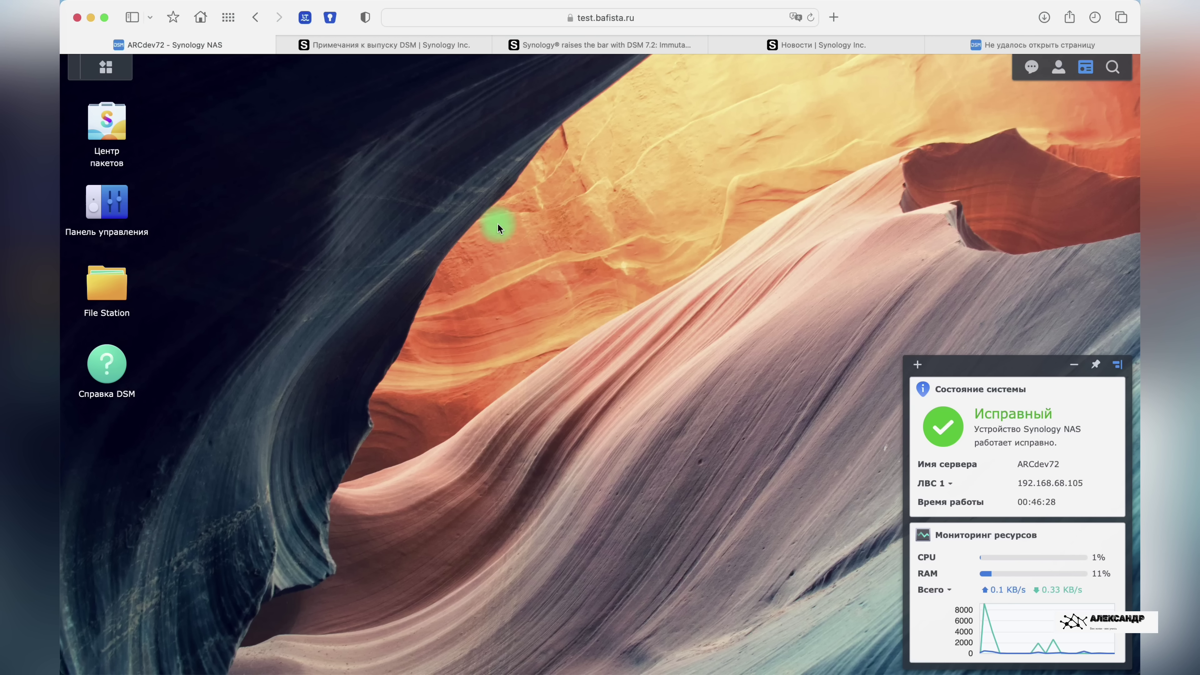
- Skim the DSM 7.2 press release, covering immutable storage and backup and fast full-volume encryption
click(582, 46)
scroll(803, 343, down, 2)
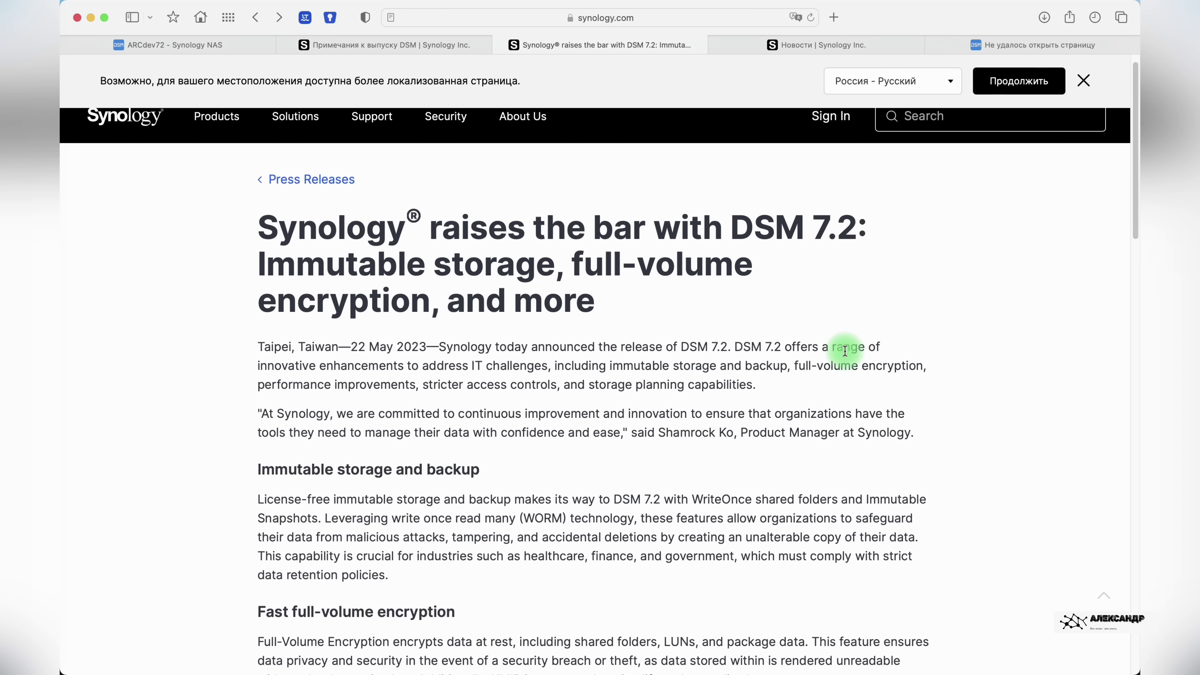
scroll(824, 353, down, 1)
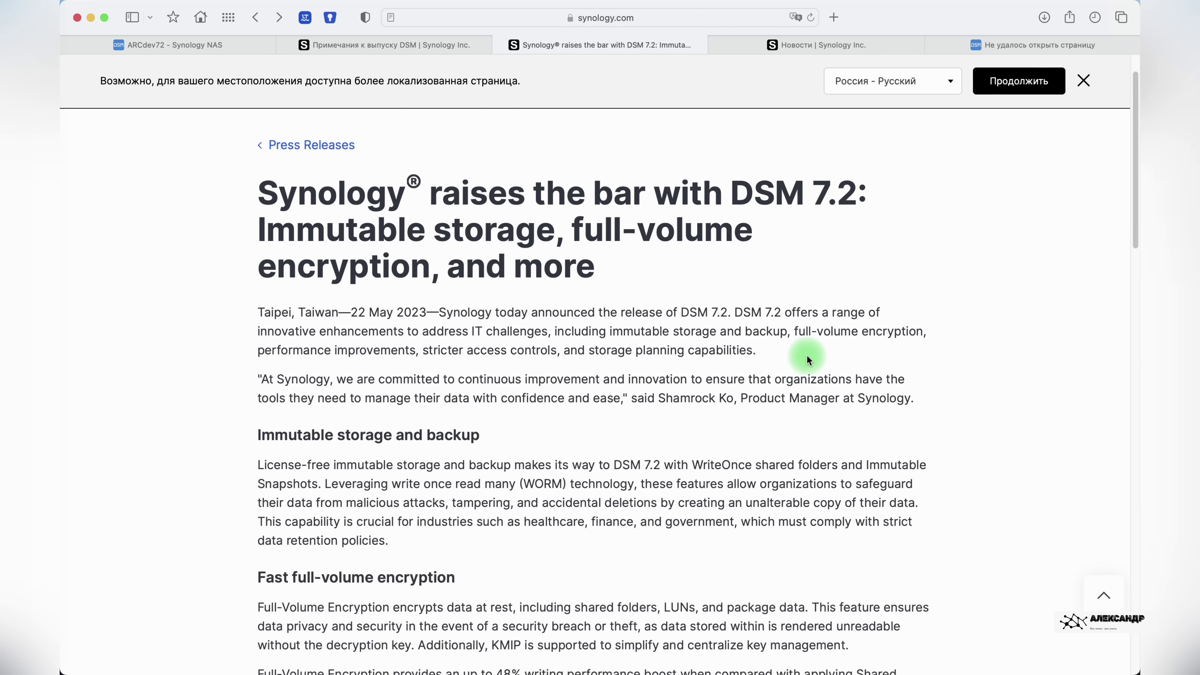
scroll(807, 360, down, 3)
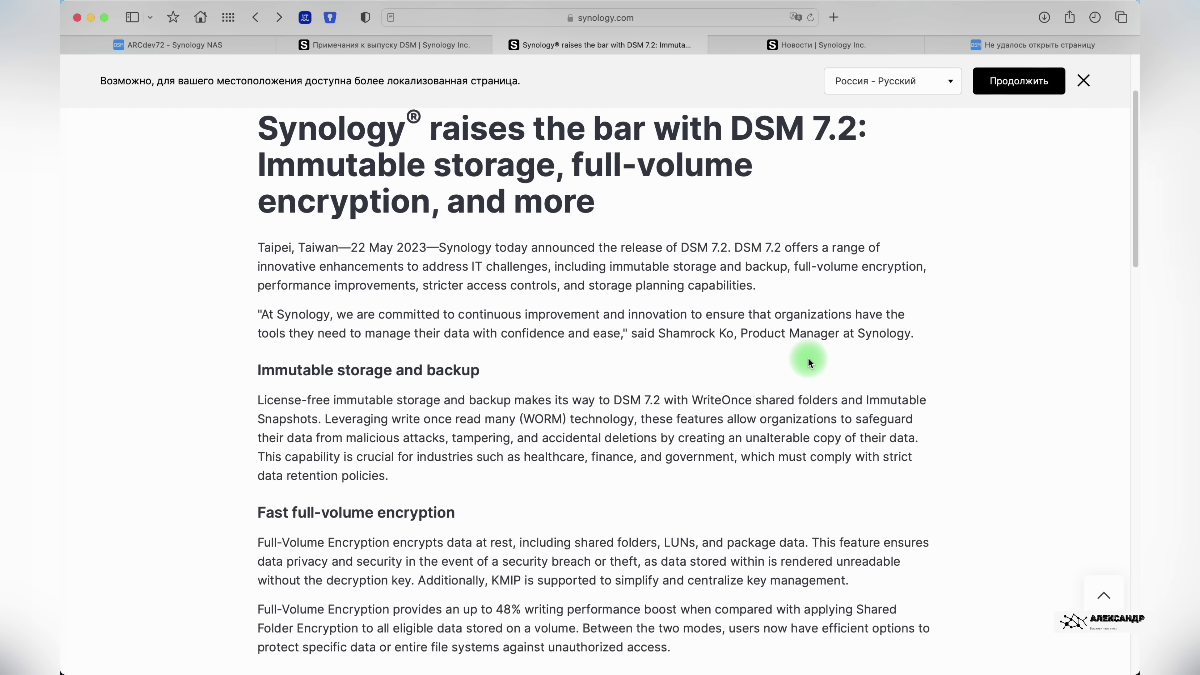
scroll(808, 358, down, 3)
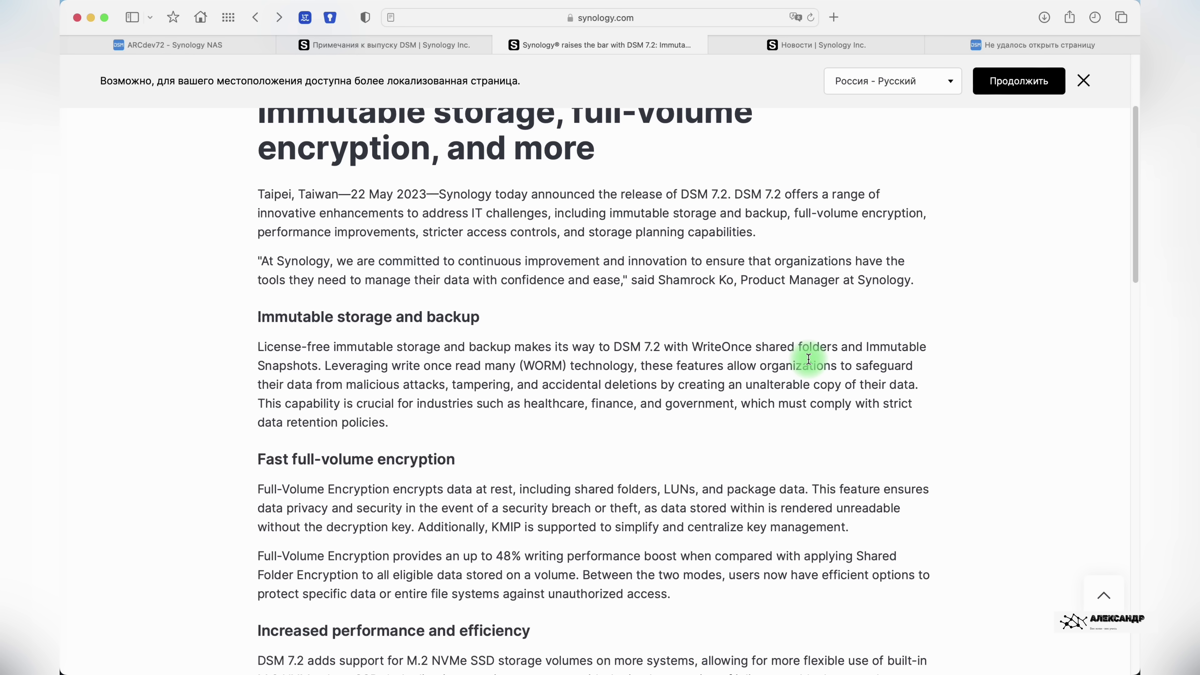
scroll(806, 357, up, 8)
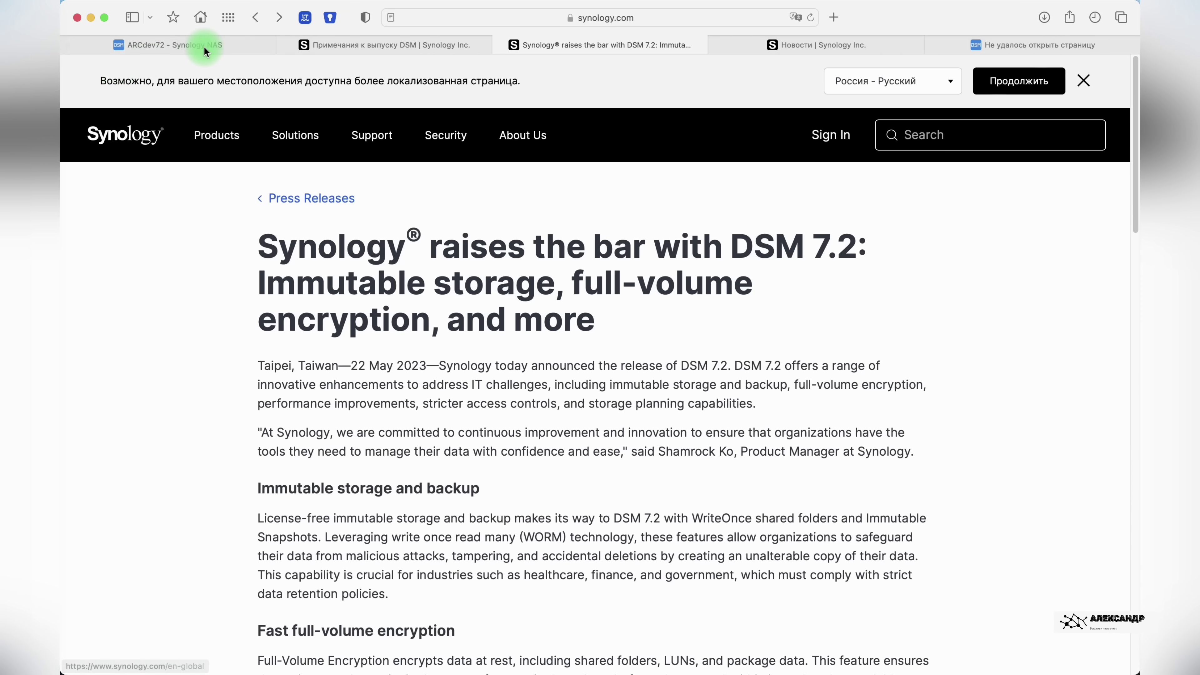
- Return to the NAS desktop, view the list of installed applications, and leave it
click(179, 44)
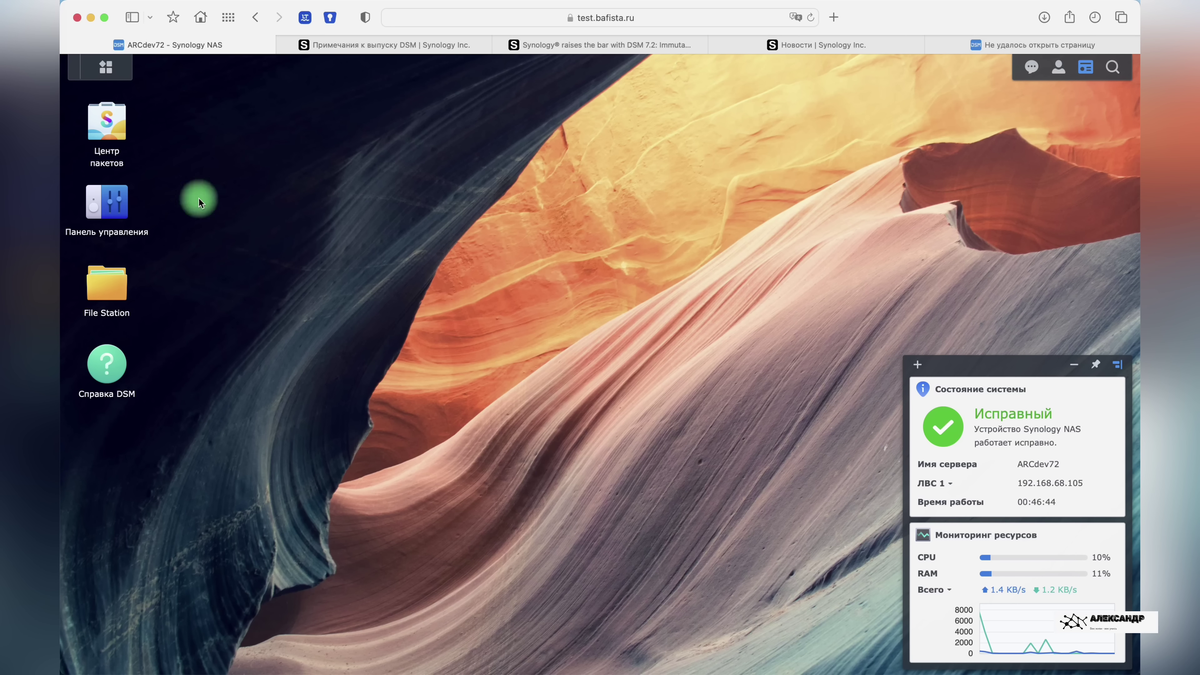
click(106, 67)
click(532, 405)
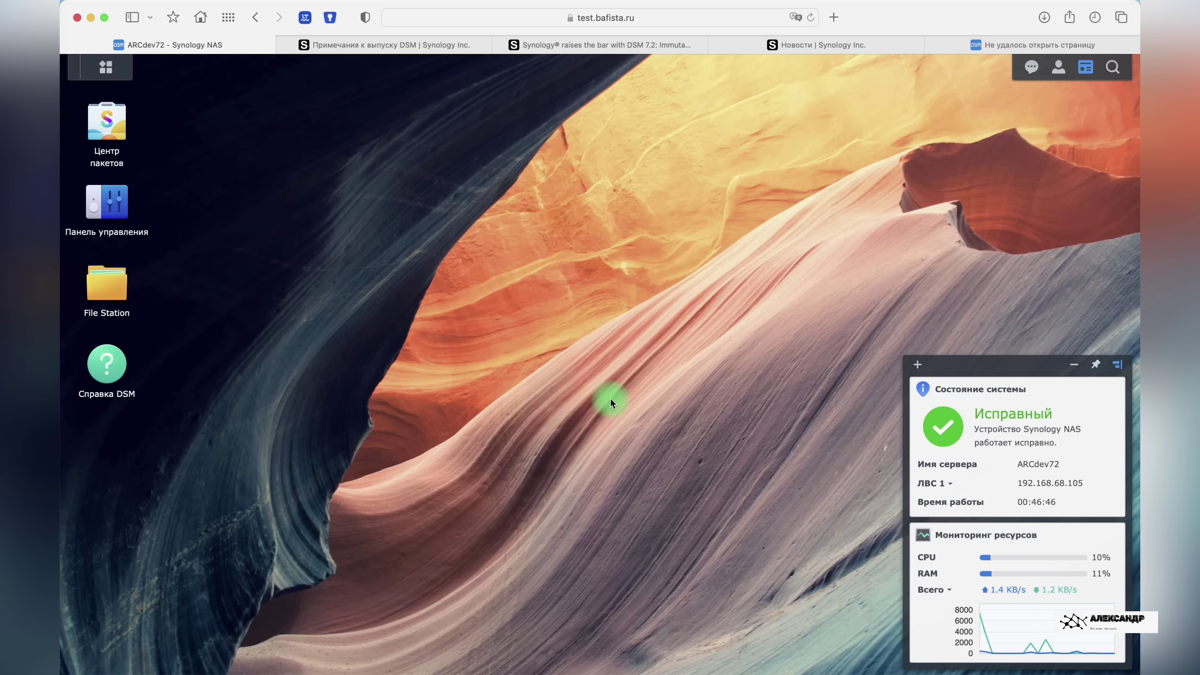